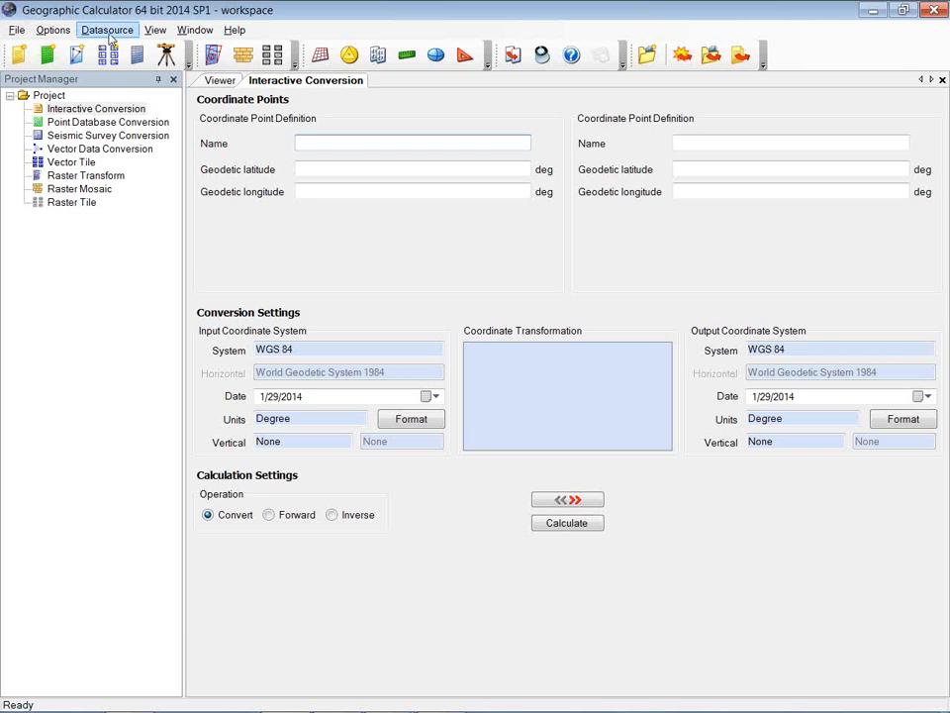
click(109, 31)
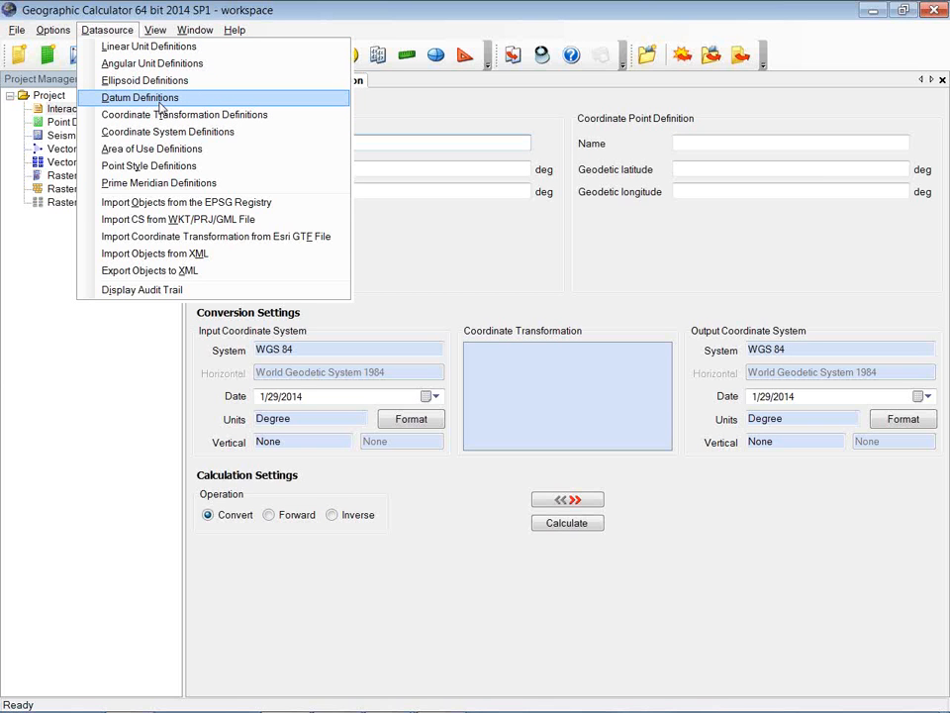
click(97, 6)
- Open the datasource view and filter settings from the administrative settings
click(54, 31)
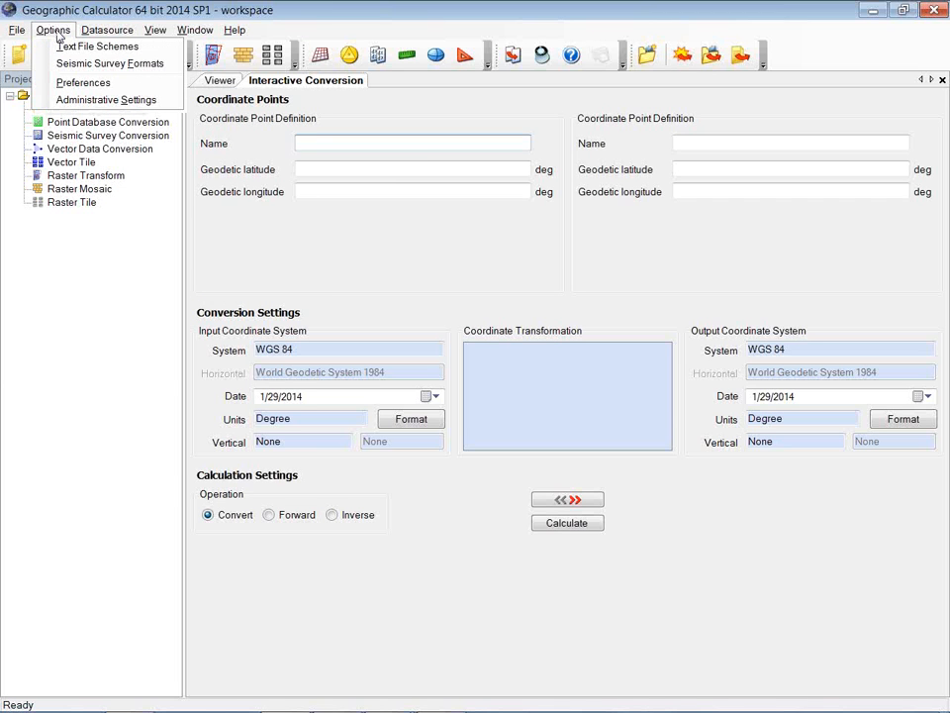
click(79, 101)
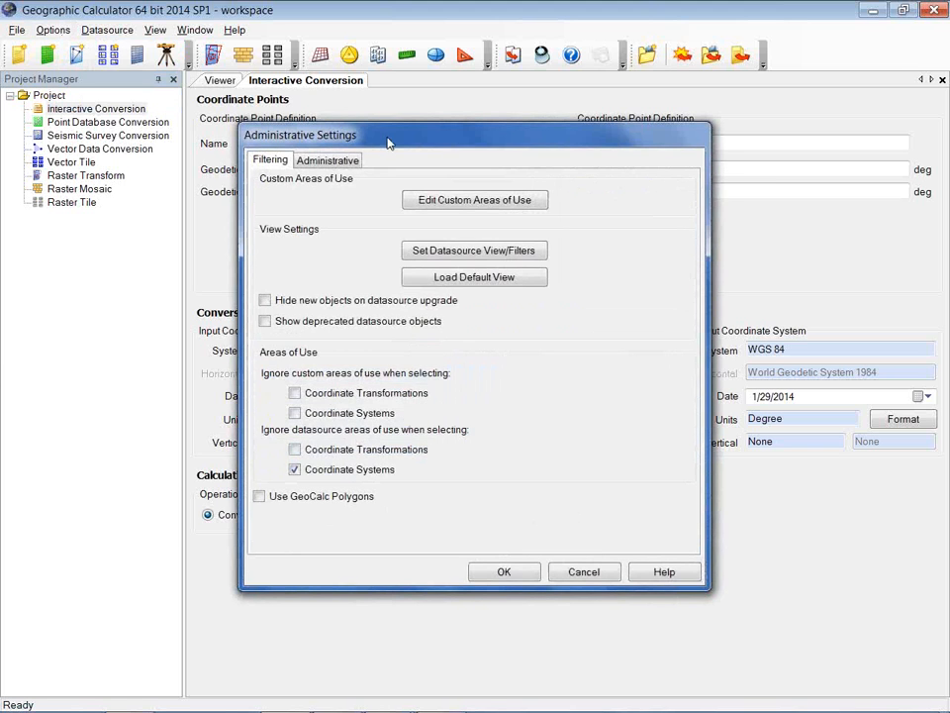
drag(435, 142, 414, 106)
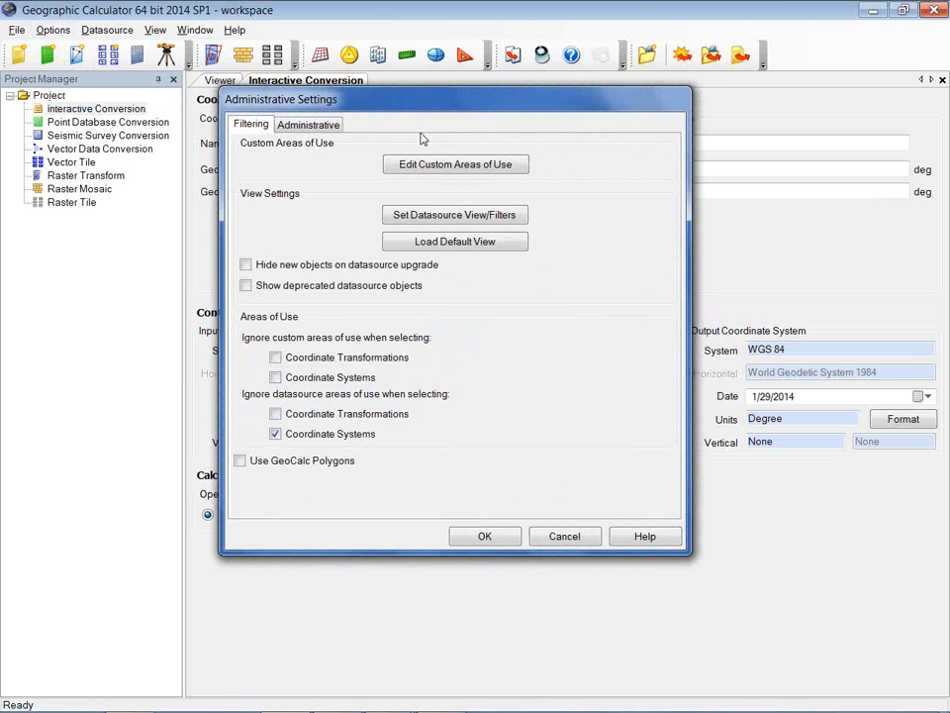
click(453, 216)
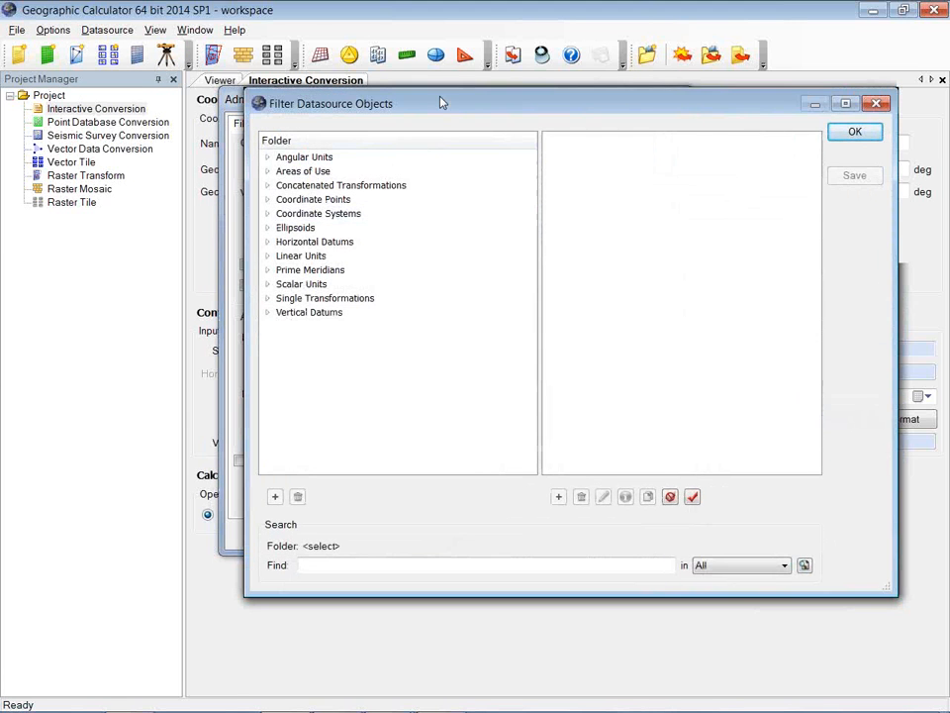
drag(442, 103, 400, 79)
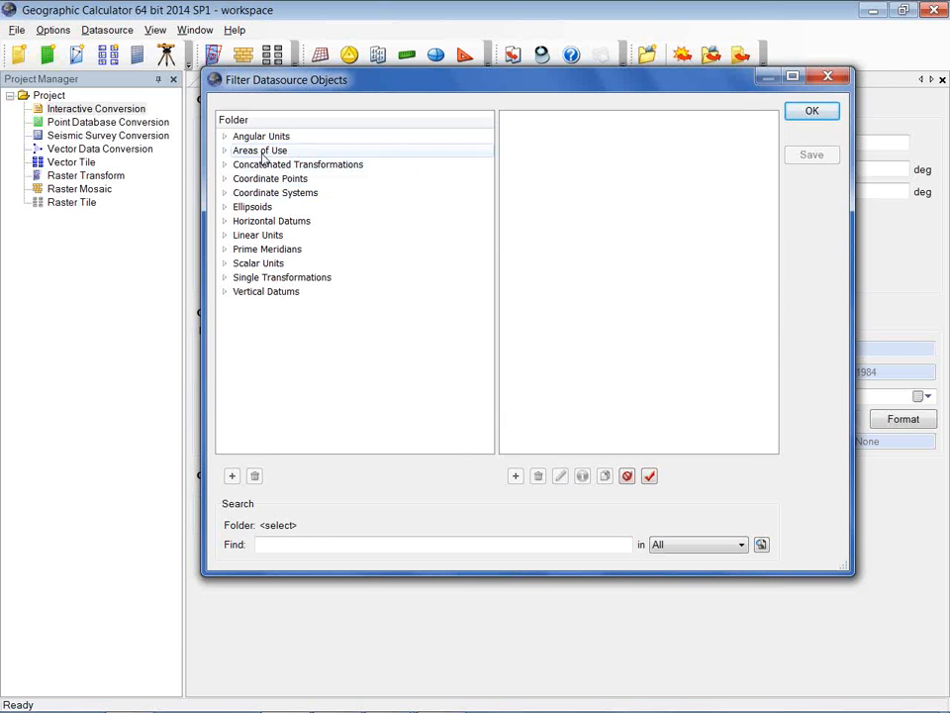
- Examine the complete coordinate system list and the Africa subfolders of the projected coordinate systems
click(225, 193)
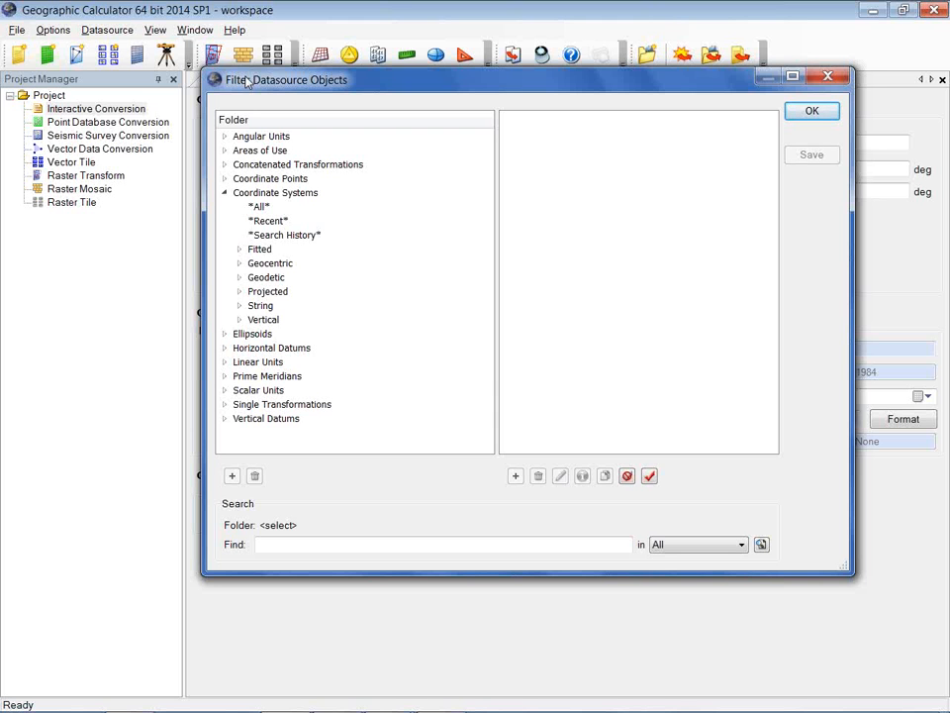
click(259, 207)
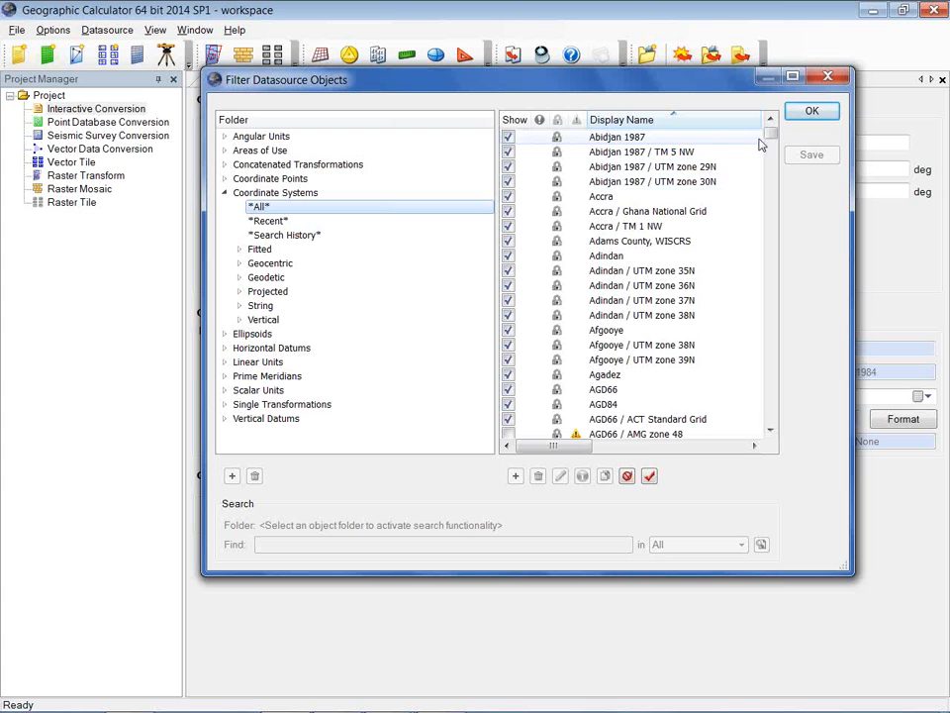
mouse_move(770, 134)
mouse_down()
mouse_move(772, 187)
mouse_move(771, 128)
mouse_move(768, 141)
mouse_up()
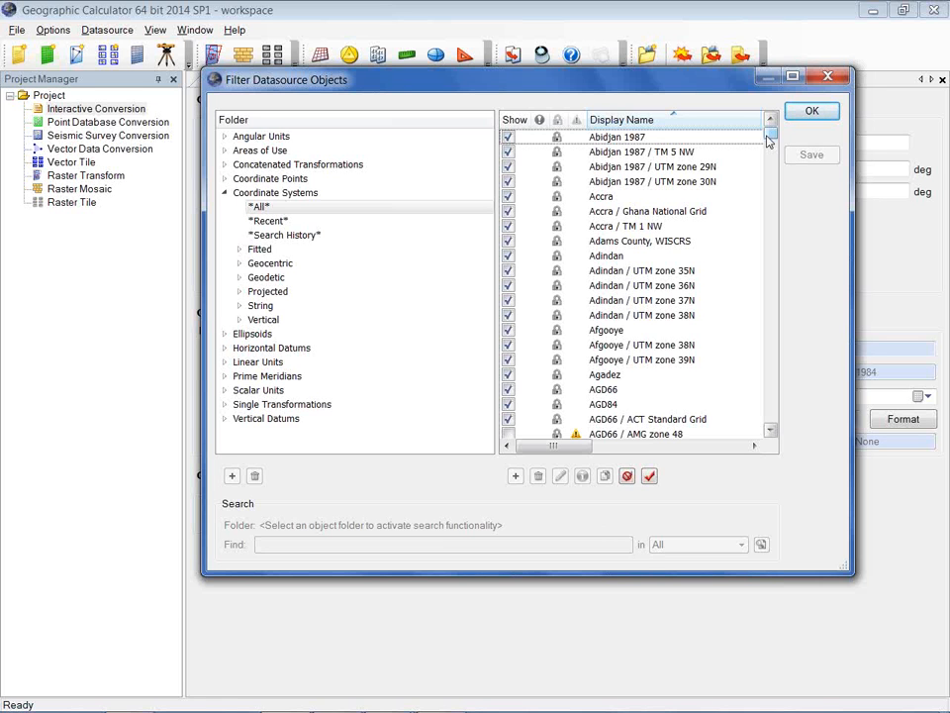
click(244, 293)
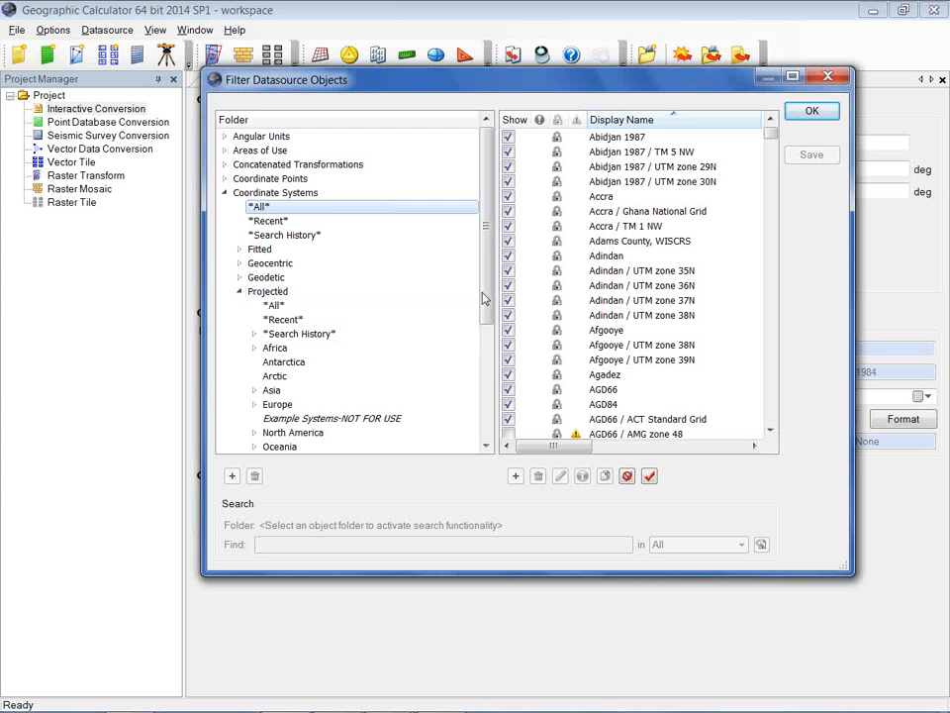
drag(484, 297, 486, 337)
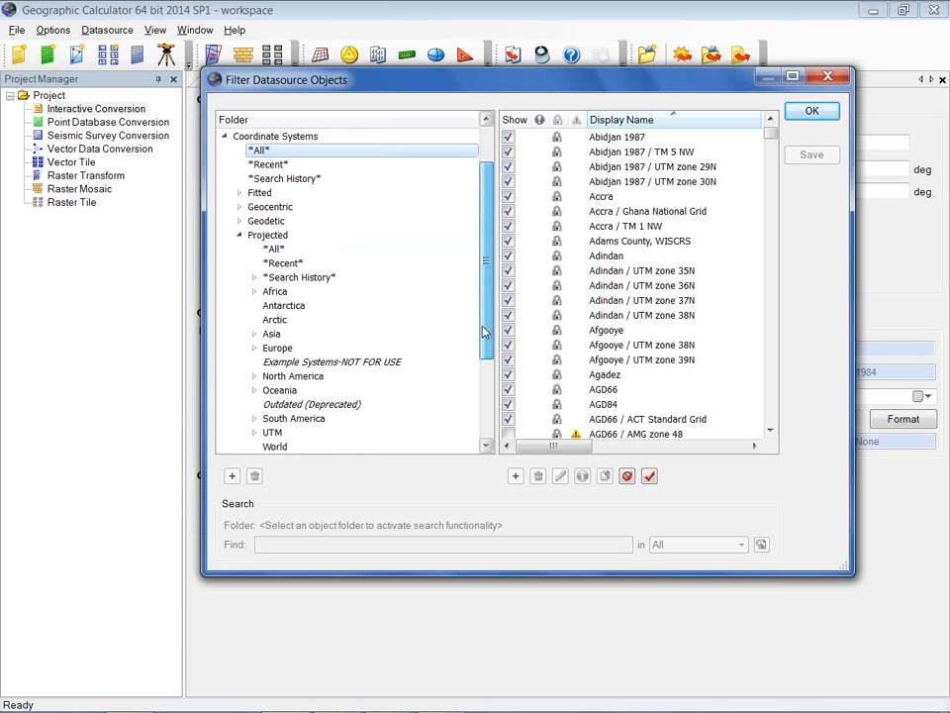
click(256, 292)
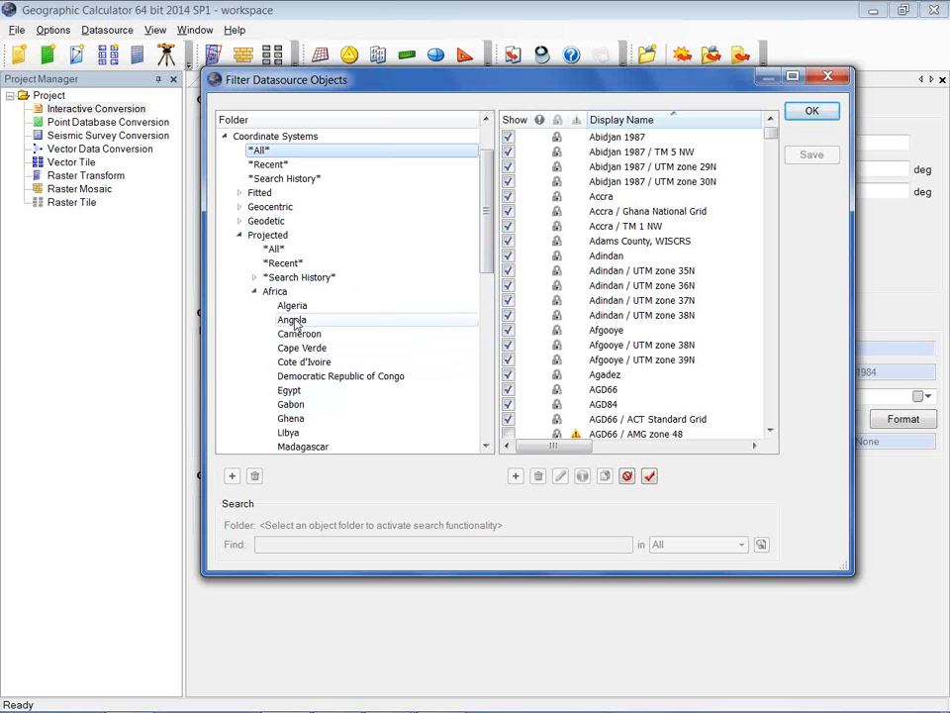
click(254, 292)
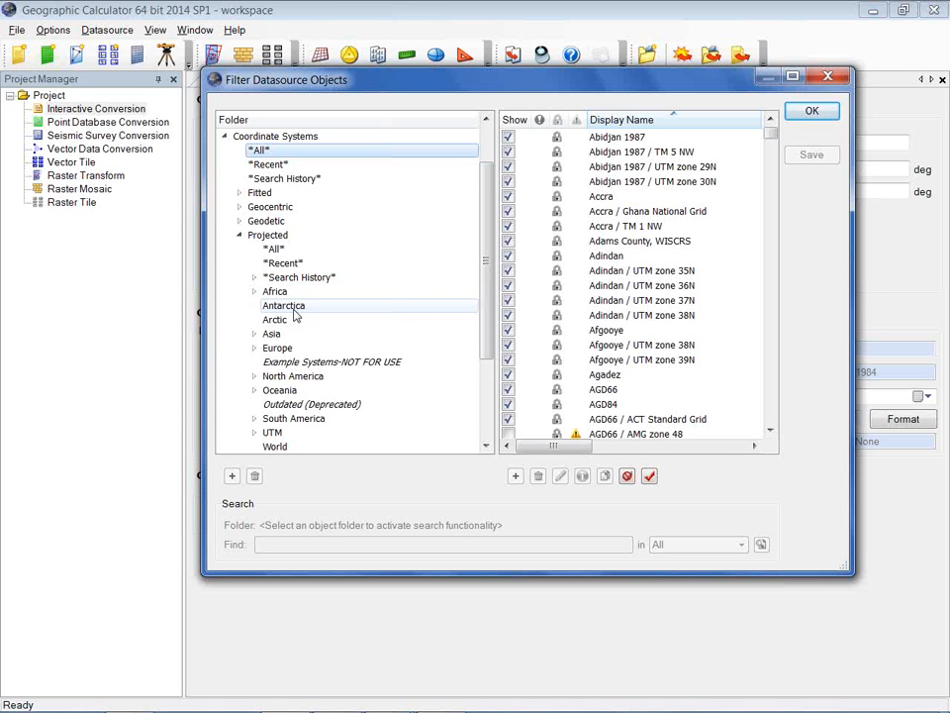
- Hide the Antarctica folder under the projected coordinate systems, save the view changes and accept the administrative settings
click(295, 308)
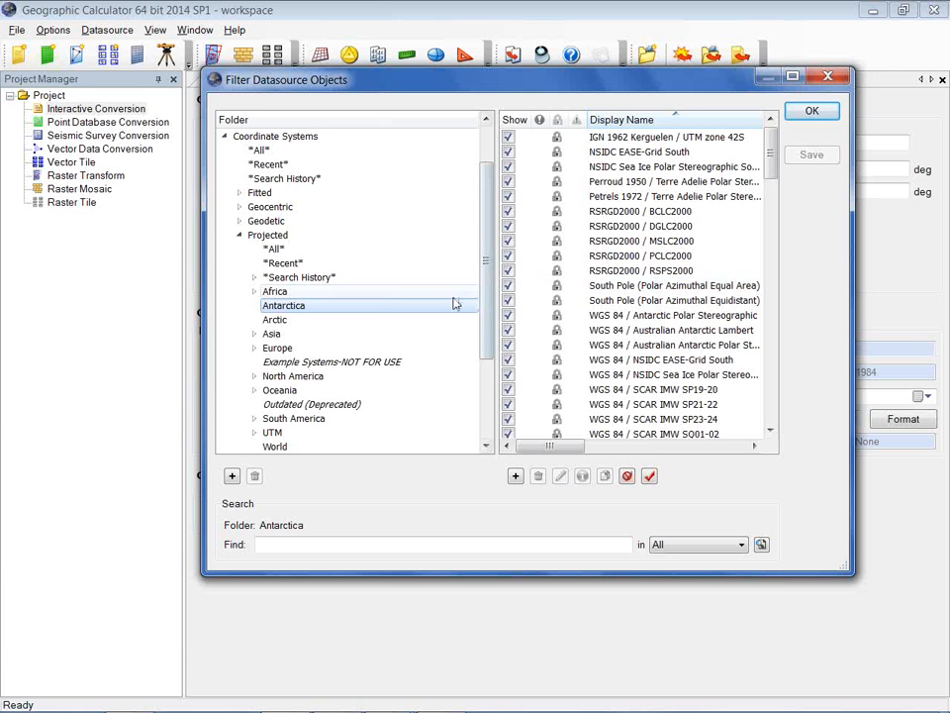
right_click(368, 308)
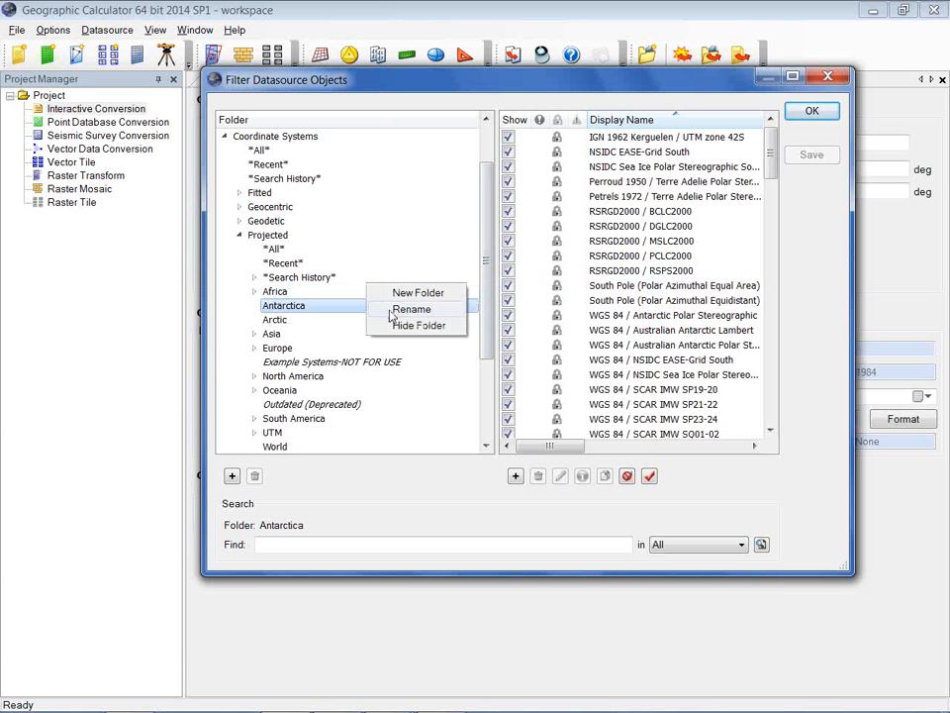
click(404, 330)
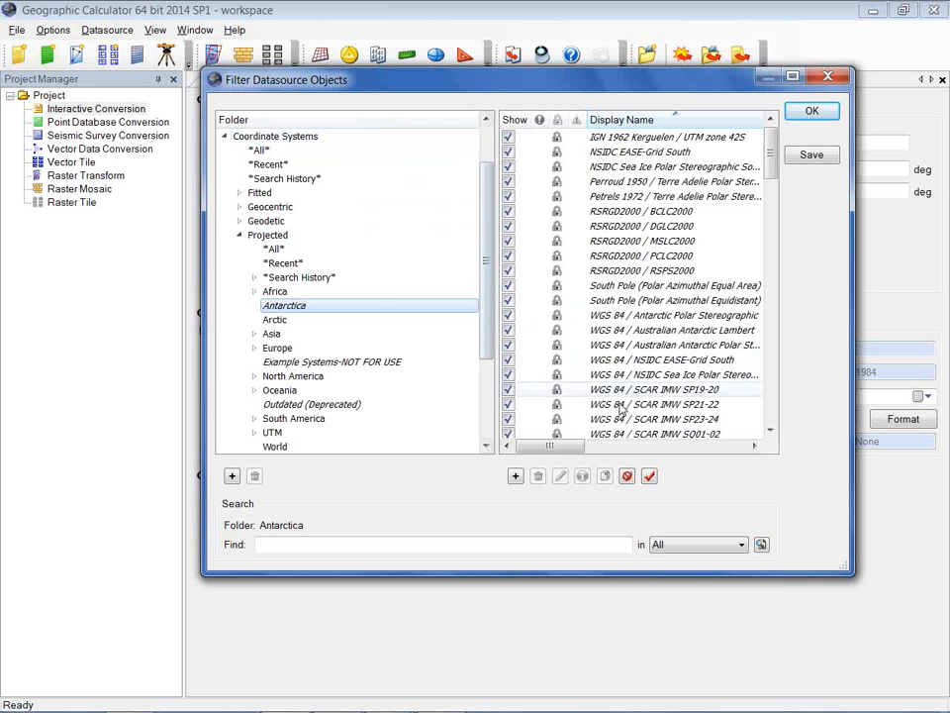
click(813, 112)
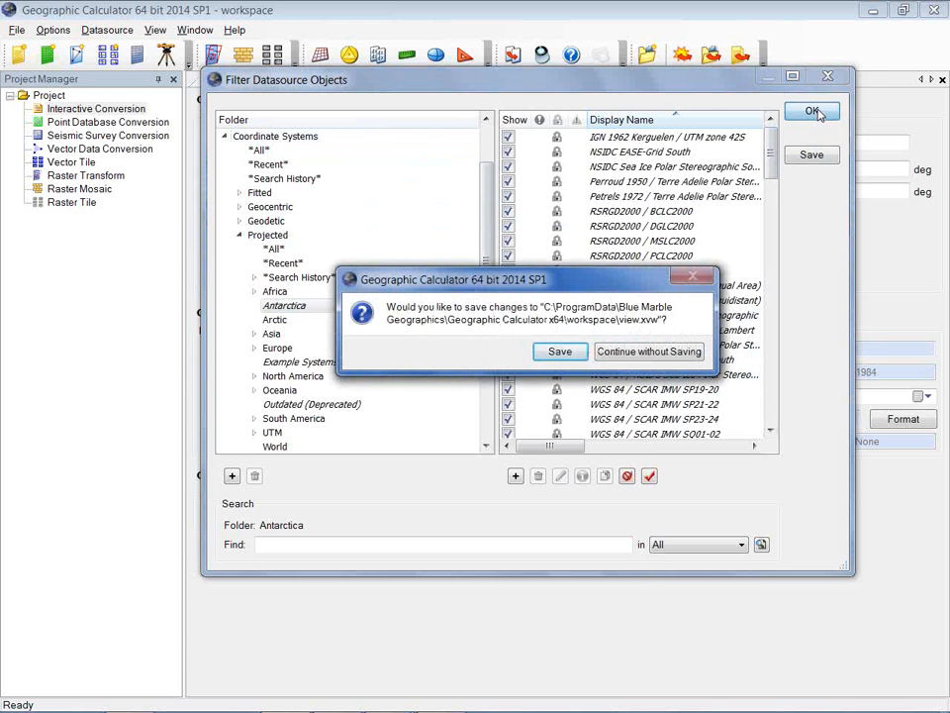
click(561, 352)
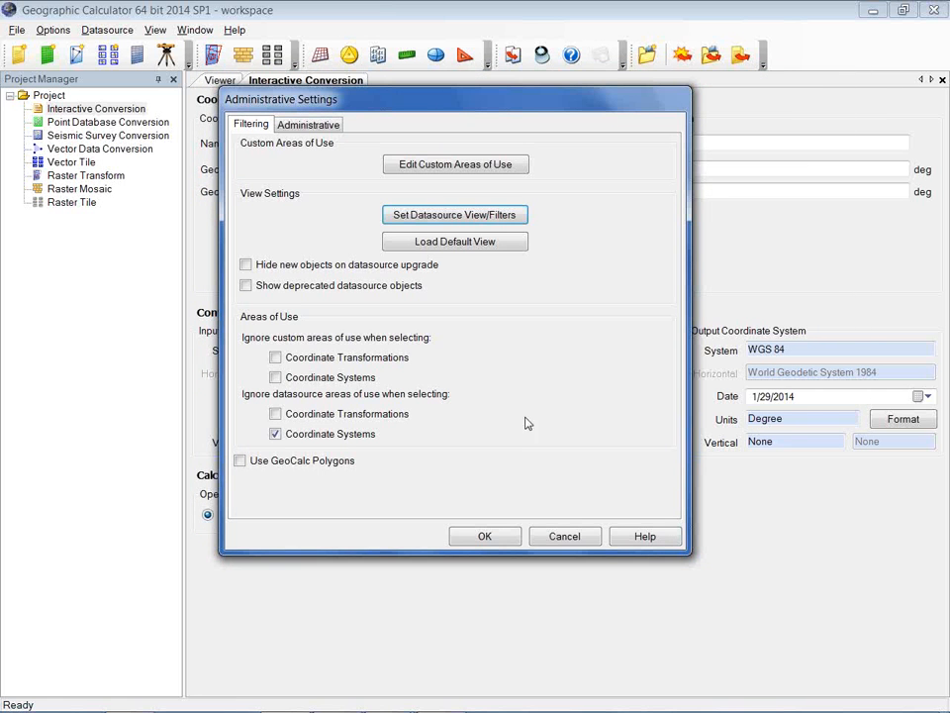
click(485, 537)
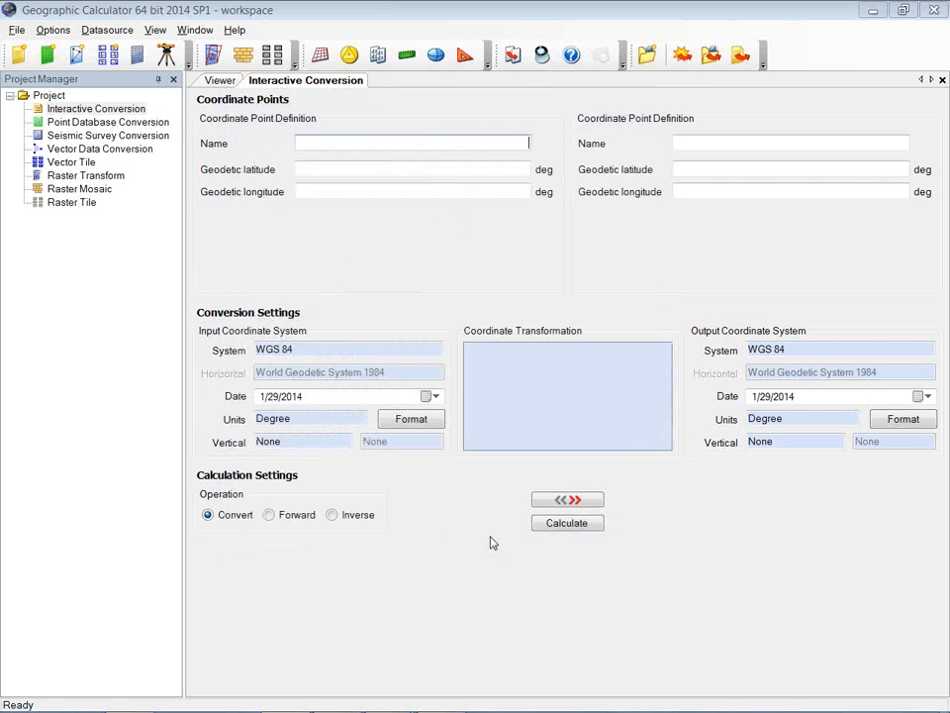
- Exit the program and save the workspace changes
click(928, 11)
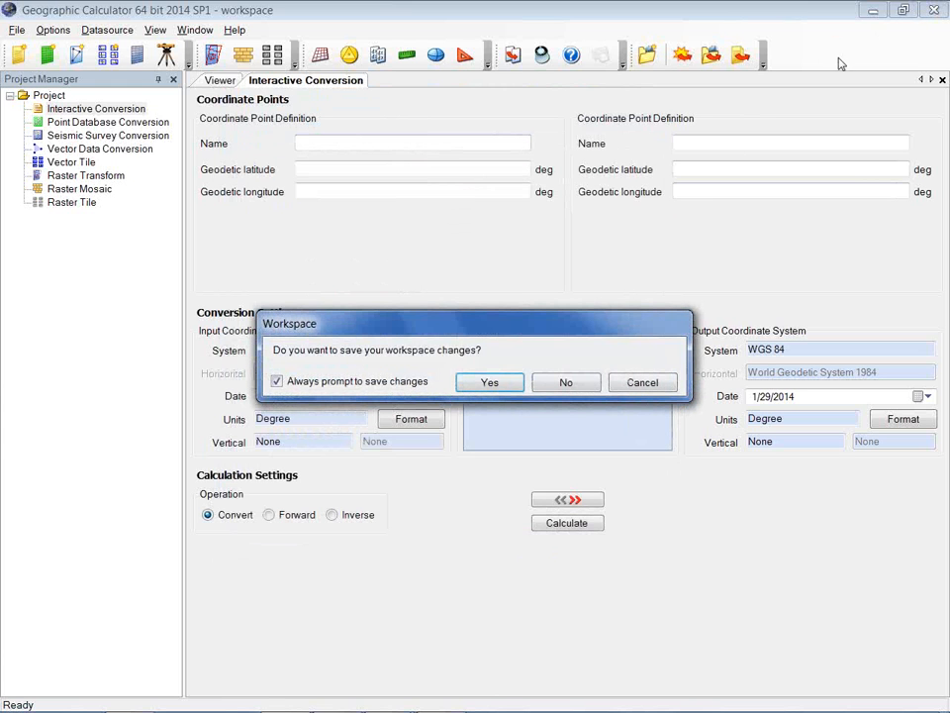
click(491, 385)
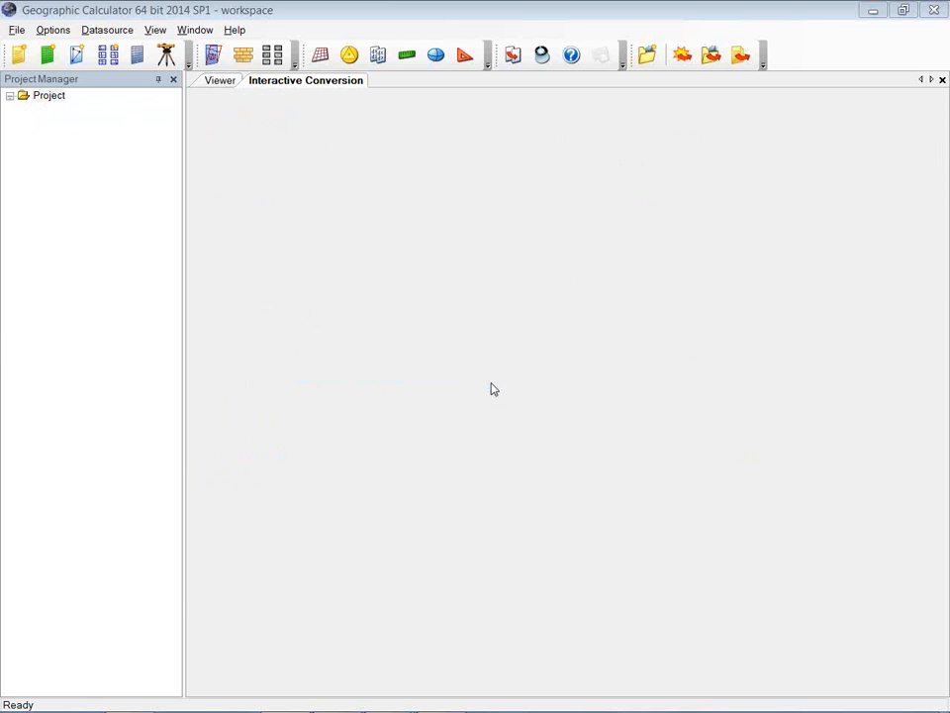
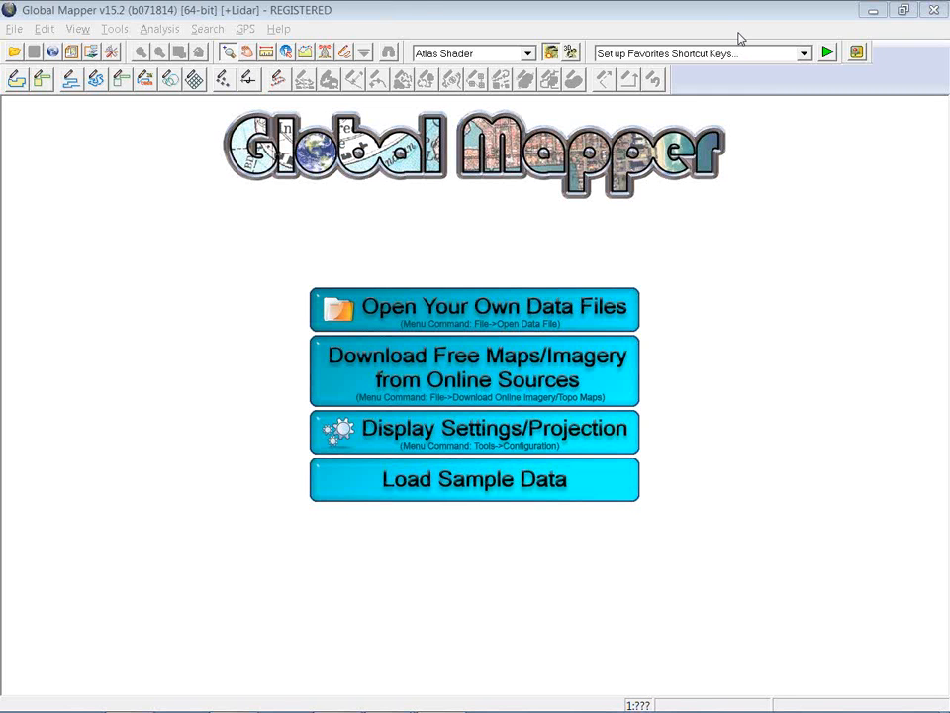
- In Global Mapper, load the Maine_Towns.shp shapefile from the Maine_Towns folder of Webinar_Data
click(17, 55)
click(330, 151)
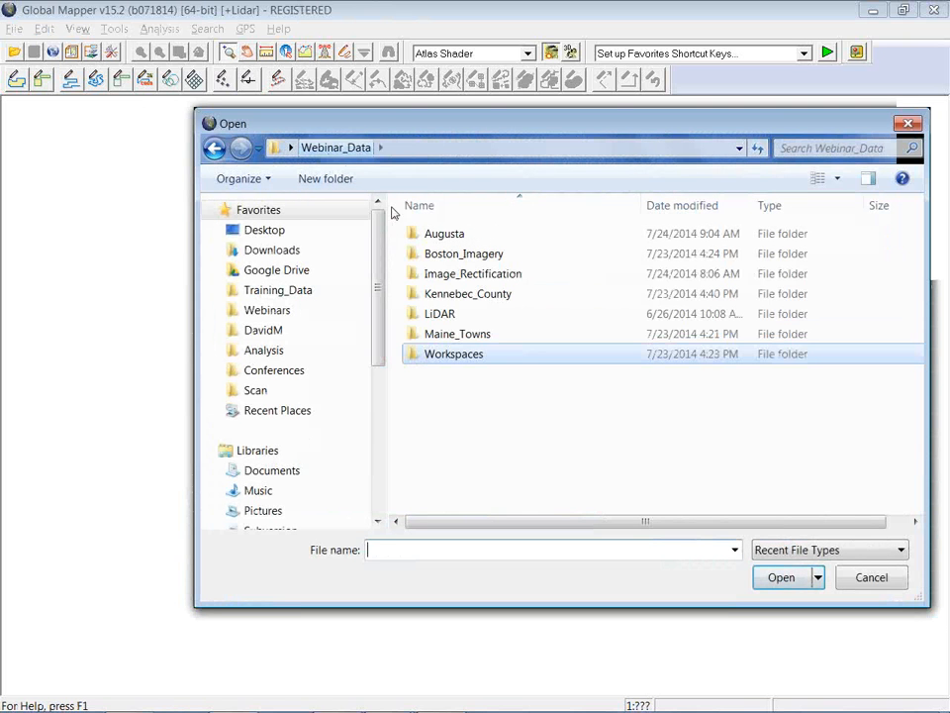
double_click(448, 334)
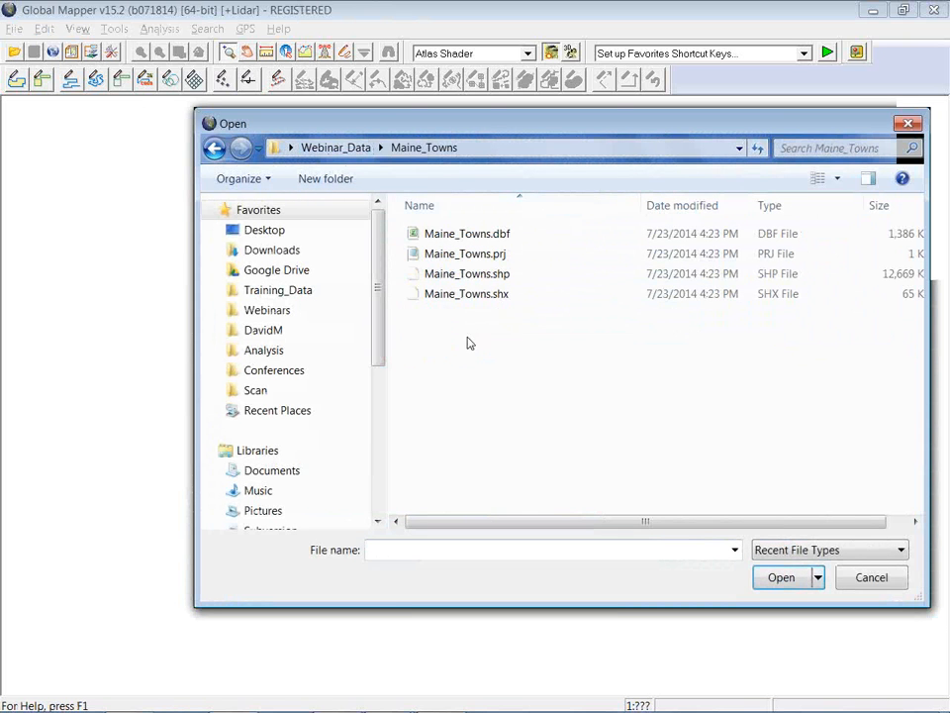
click(440, 274)
click(777, 579)
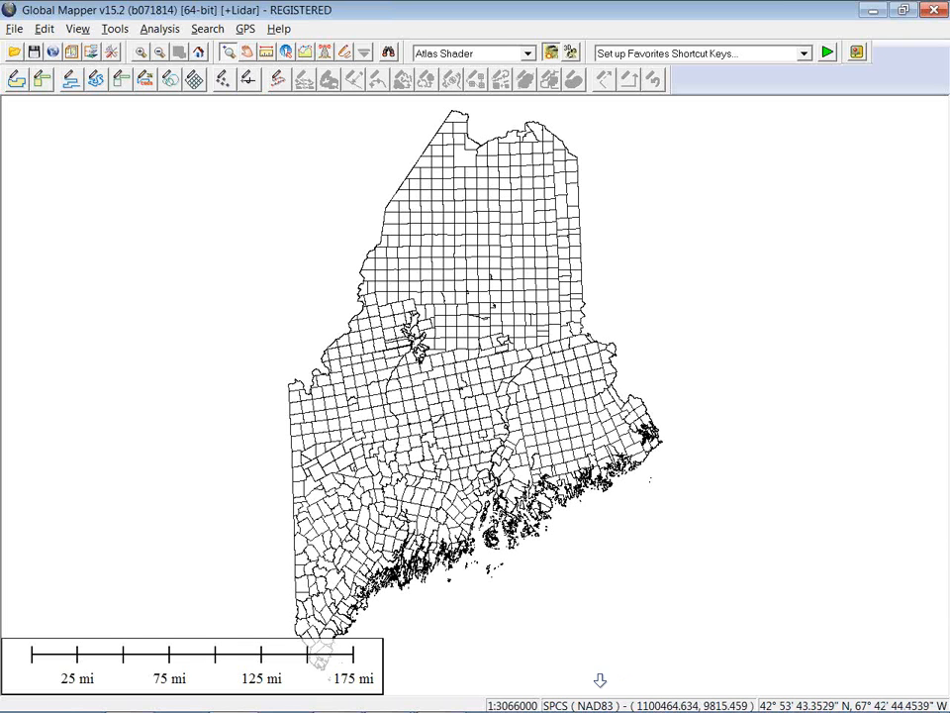
- Draw a five-vertex area feature of about 1,059 sq mi west of northern Maine, keeping the default feature settings
click(17, 79)
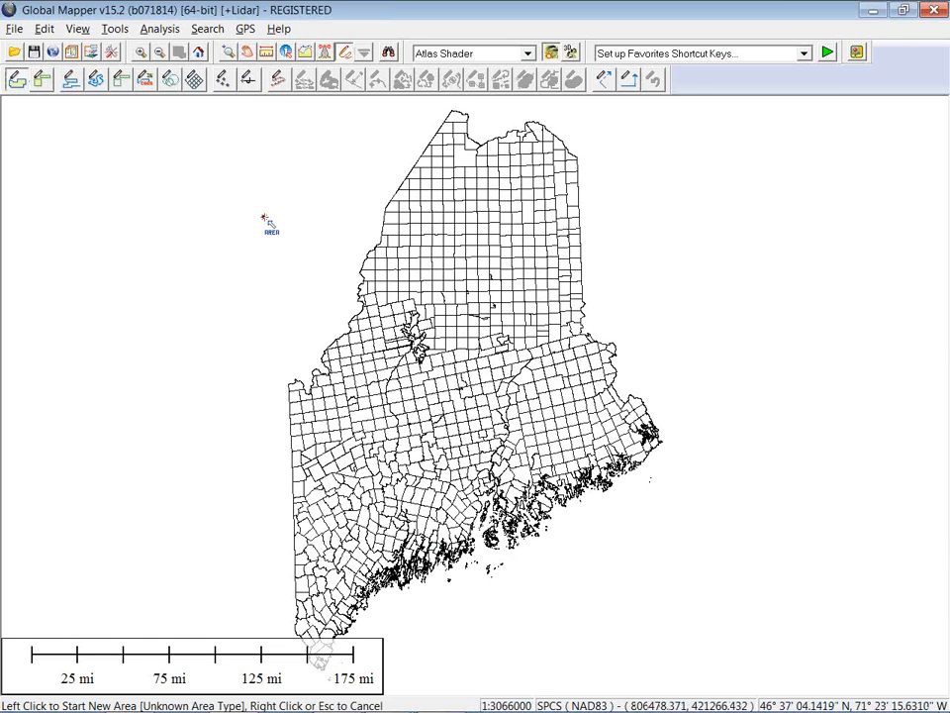
click(264, 218)
click(246, 269)
click(198, 257)
click(189, 229)
click(191, 194)
right_click(194, 198)
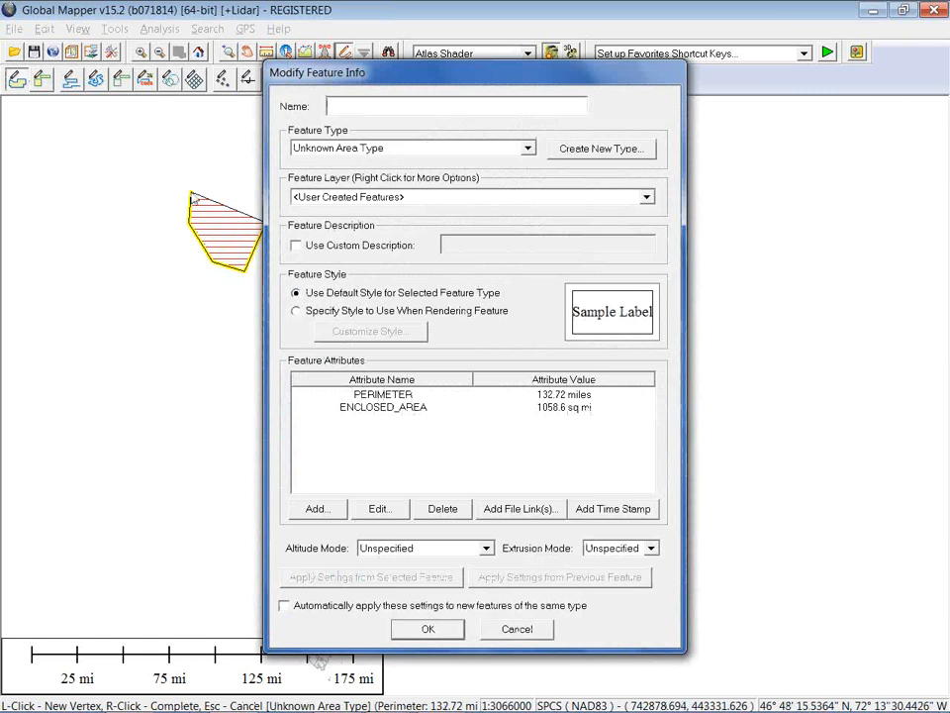
click(428, 628)
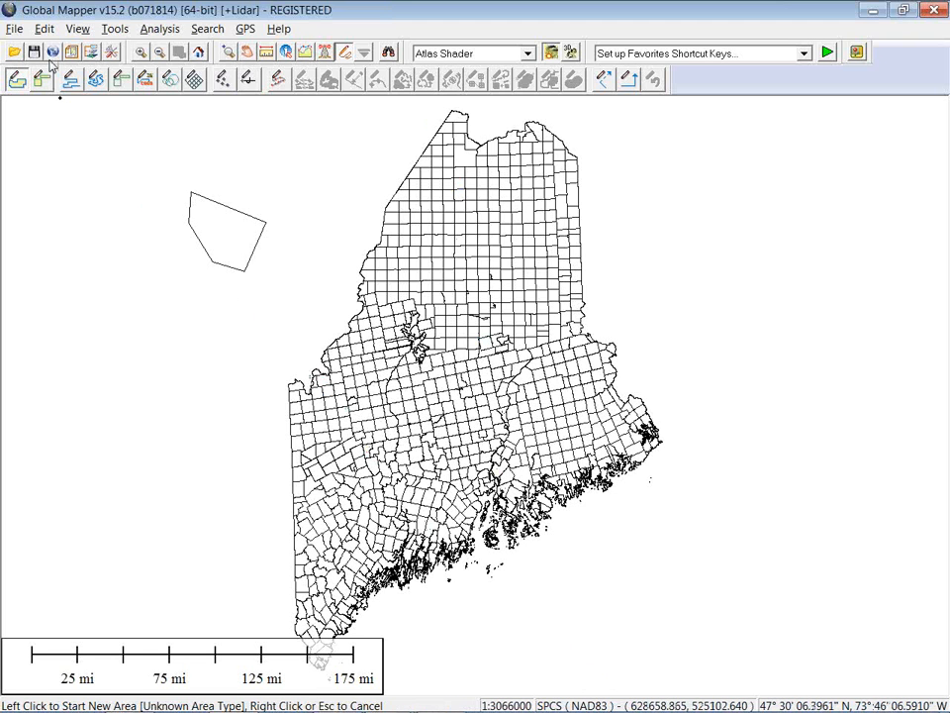
- Examine the metadata and projection details of the Maine_Towns.shp layer
click(92, 58)
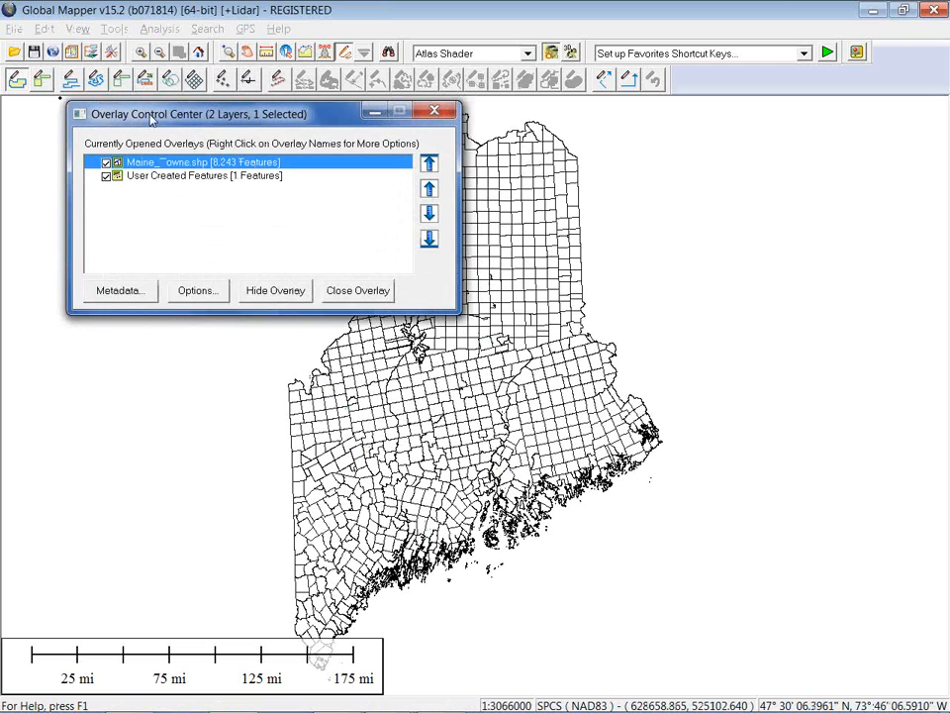
click(91, 301)
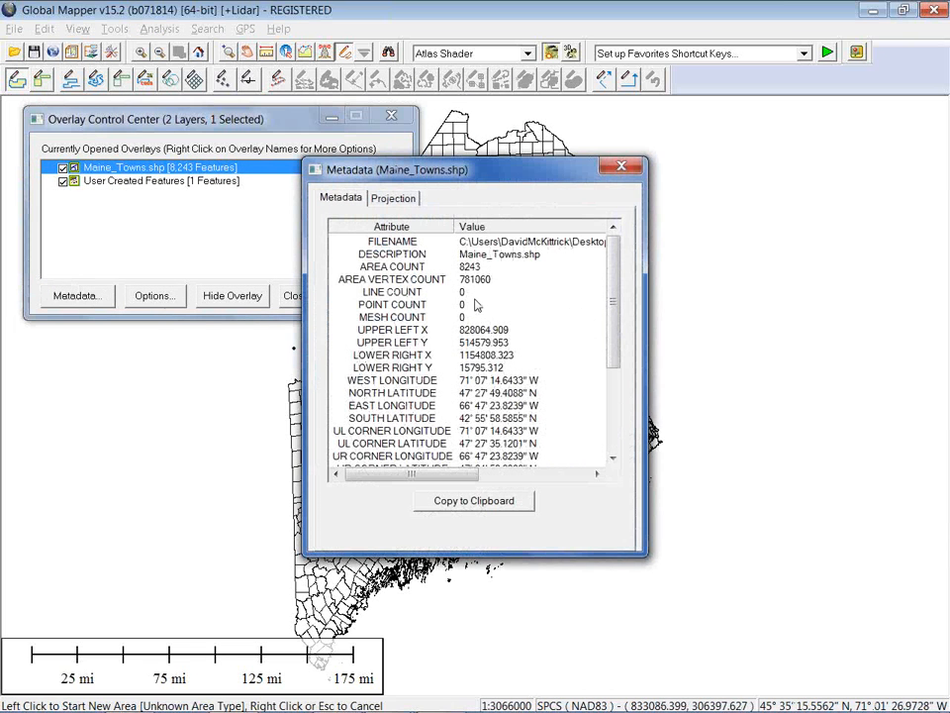
click(397, 198)
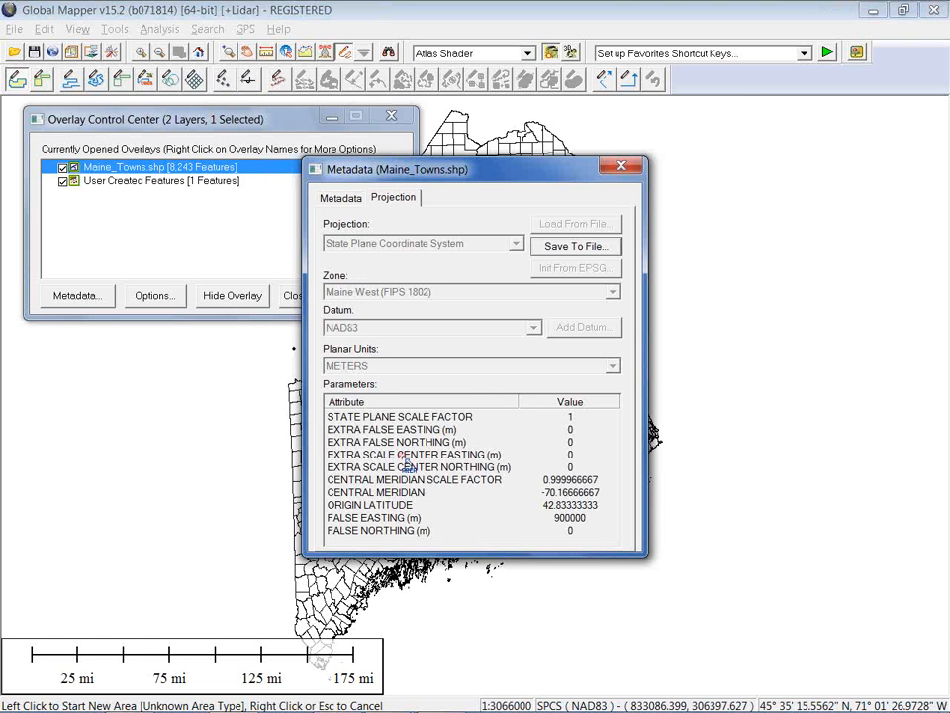
click(625, 169)
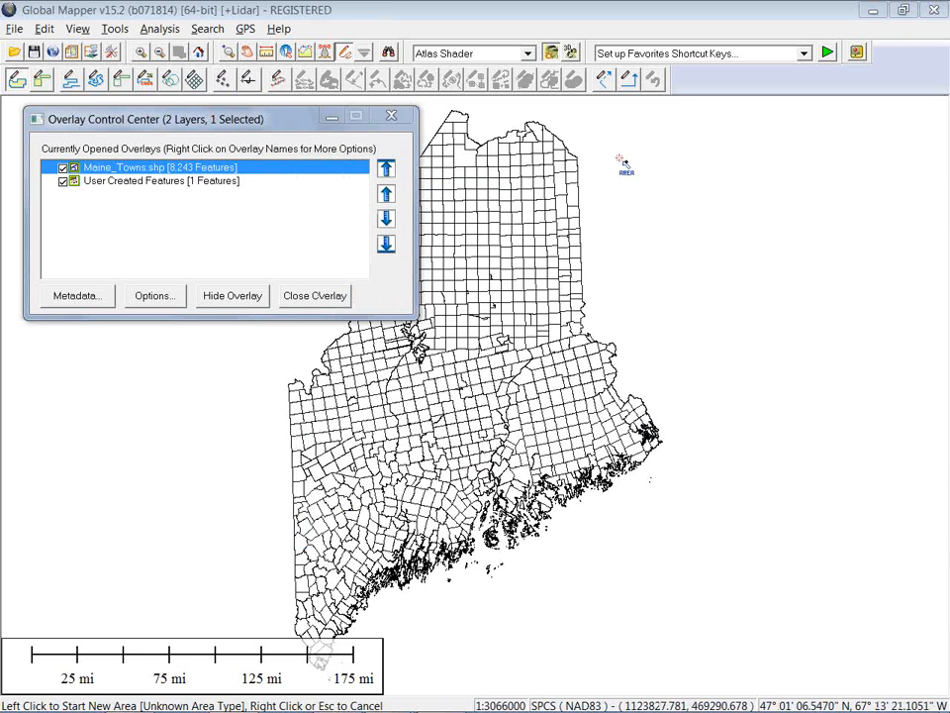
- Open the layer projection options of Maine_Towns.shp and dismiss the reprojection tip
click(156, 296)
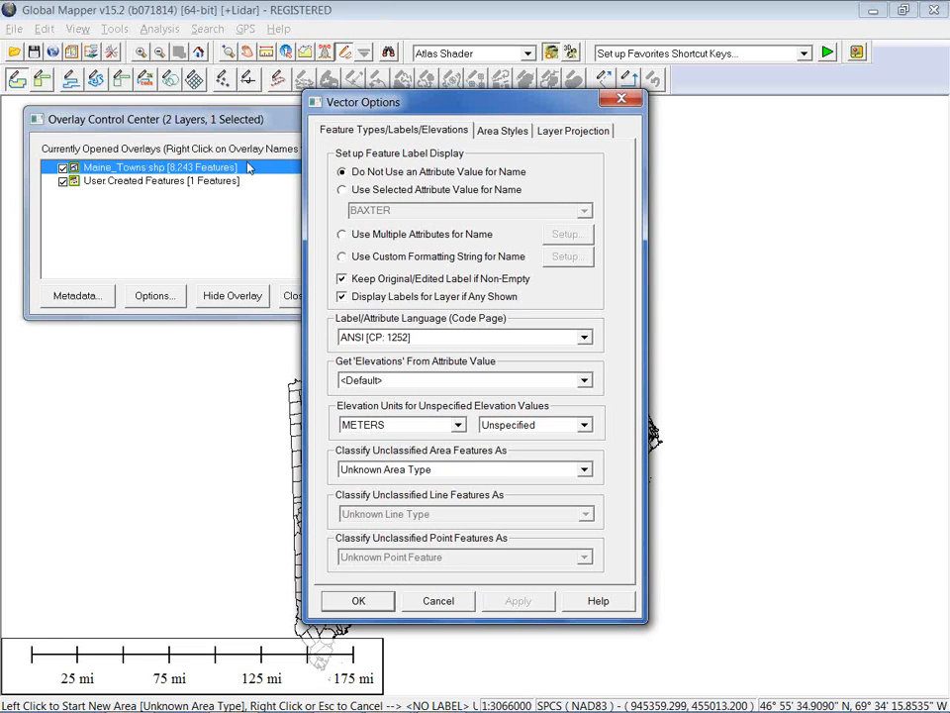
click(580, 131)
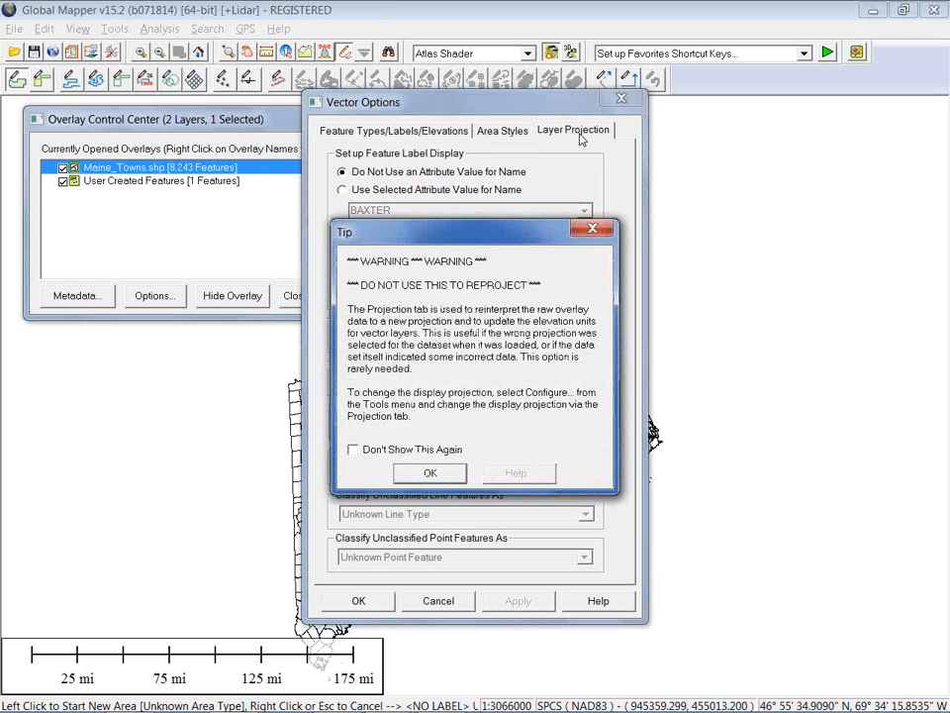
click(436, 474)
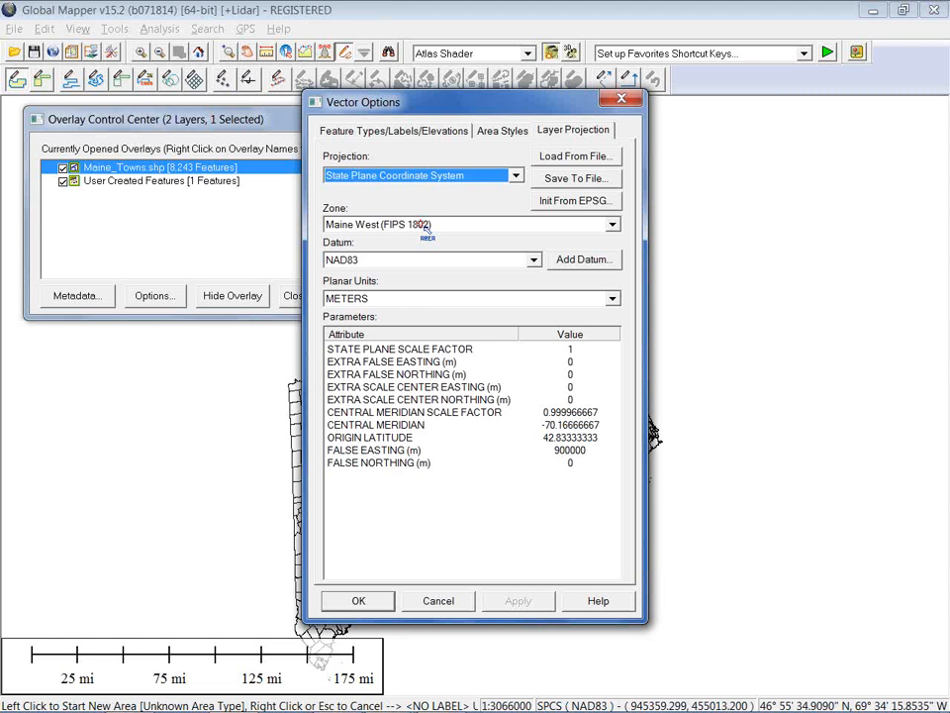
- Leave the Maine_Towns.shp layer options without changes and look over the Coordinate Convertor before closing it
click(450, 601)
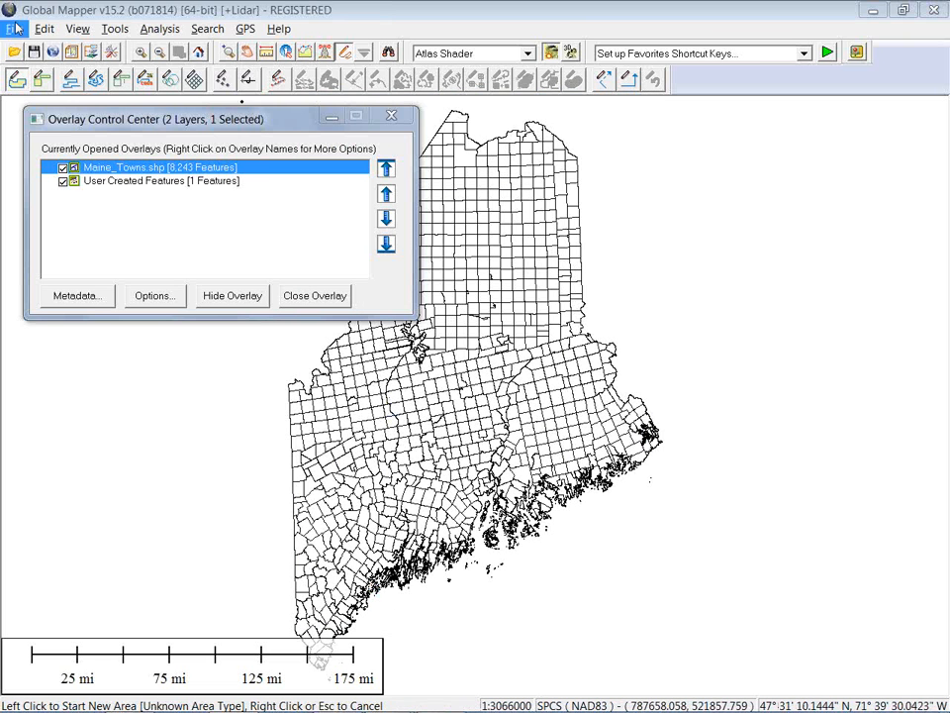
click(111, 29)
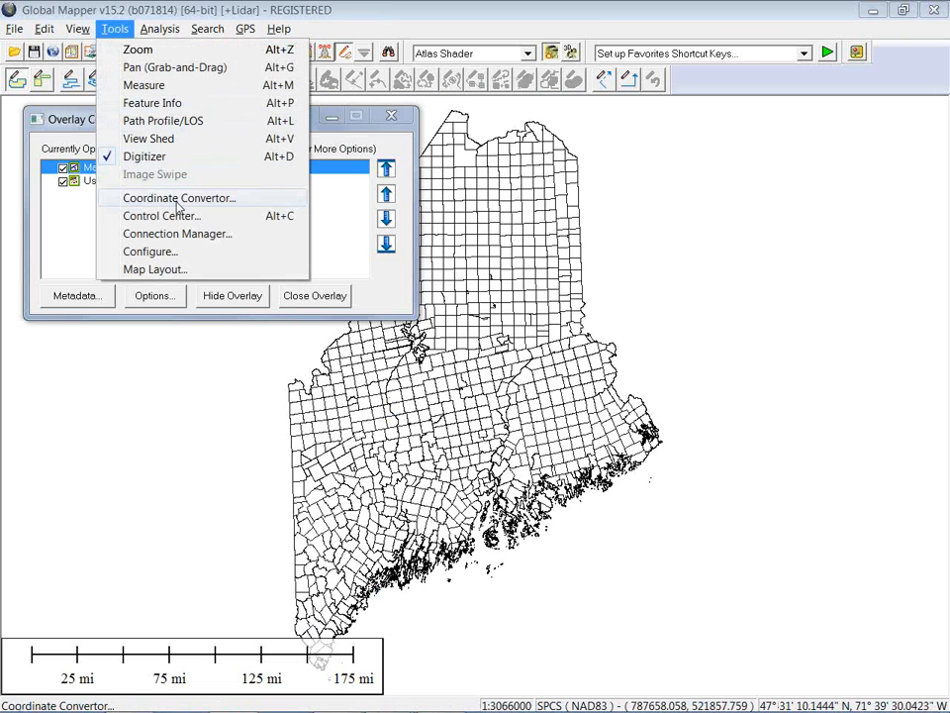
click(229, 202)
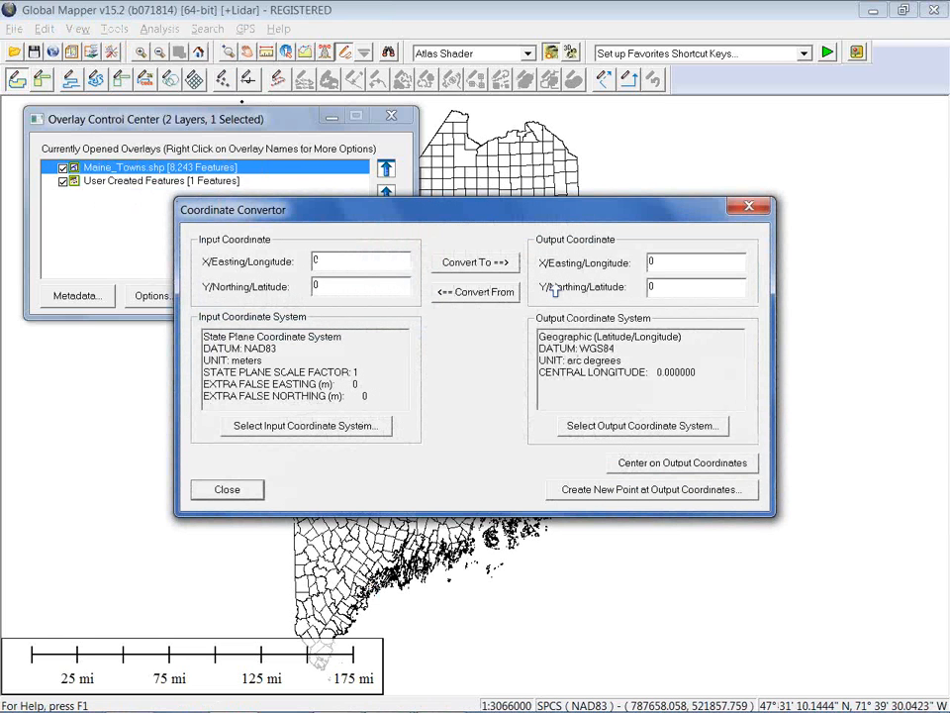
click(750, 206)
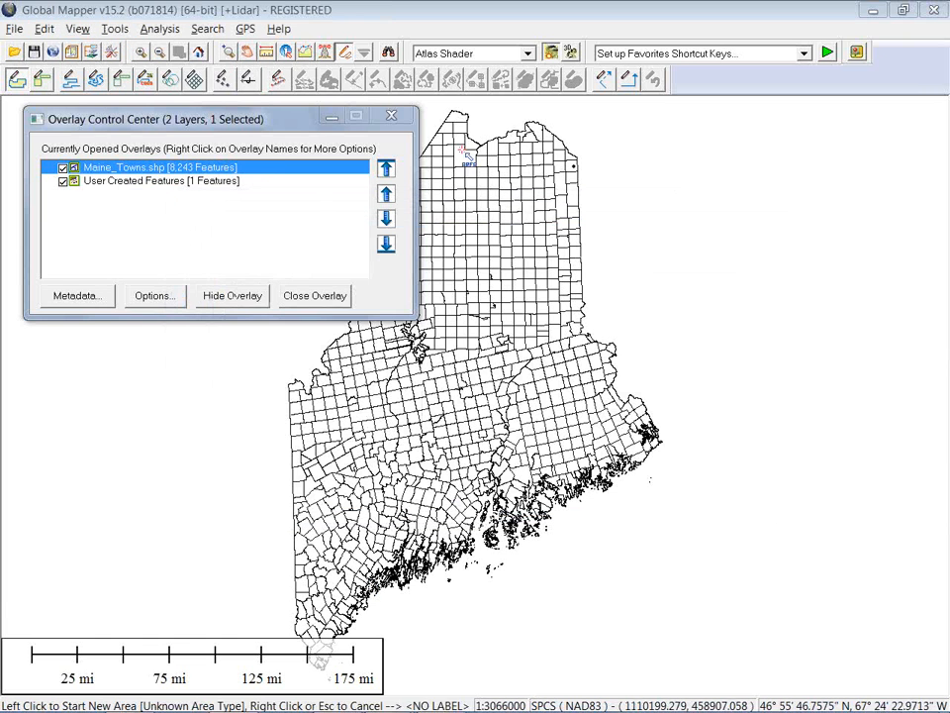
- Unload all layers without saving a workspace and close the Overlay Control Center
click(14, 29)
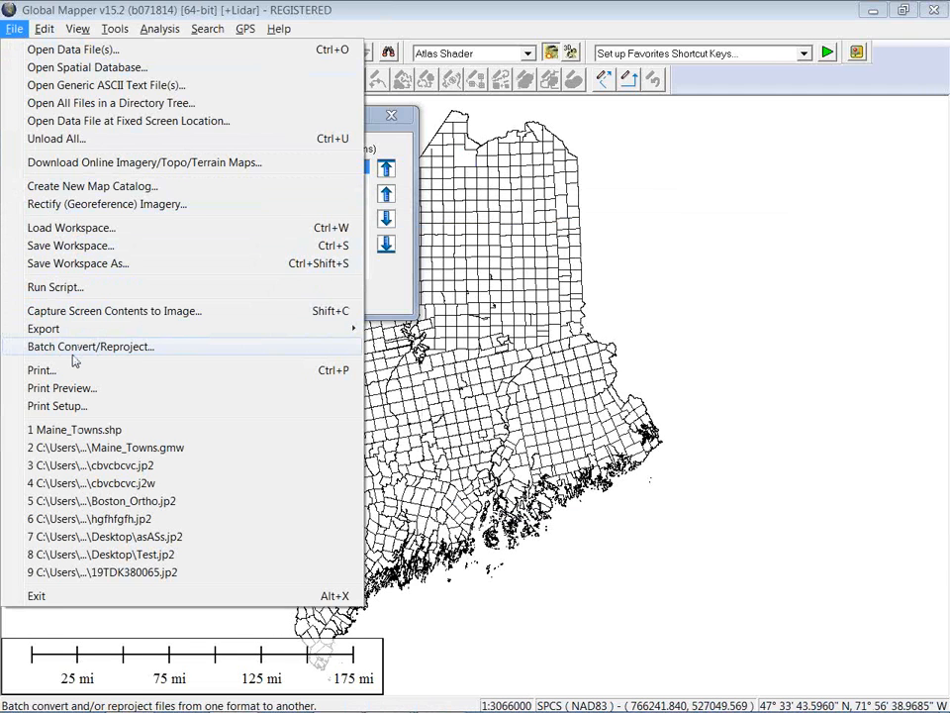
key(Escape)
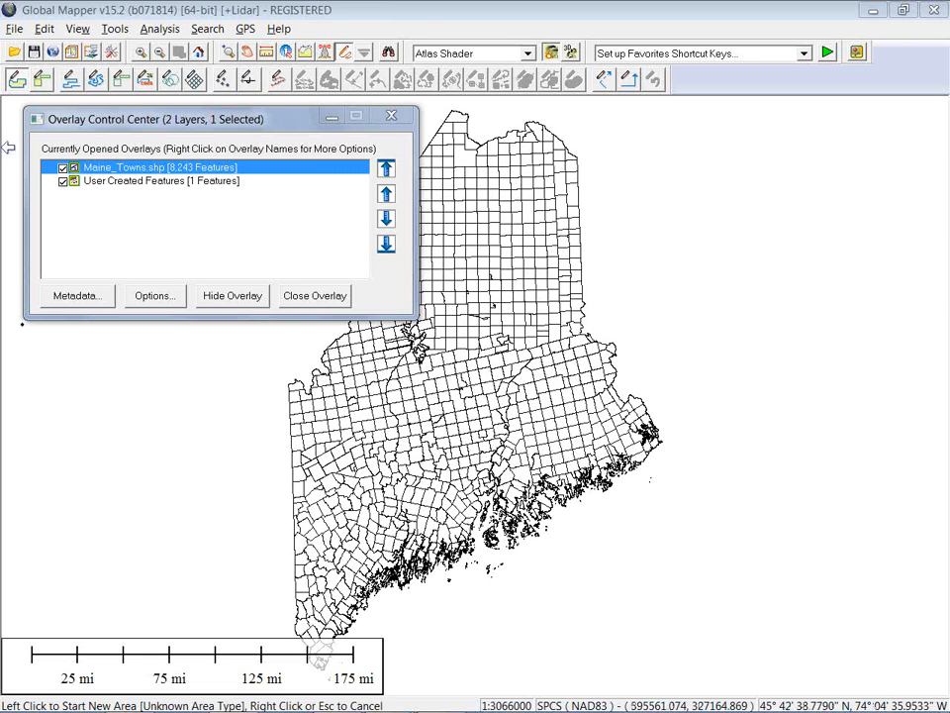
key(ctrl+u)
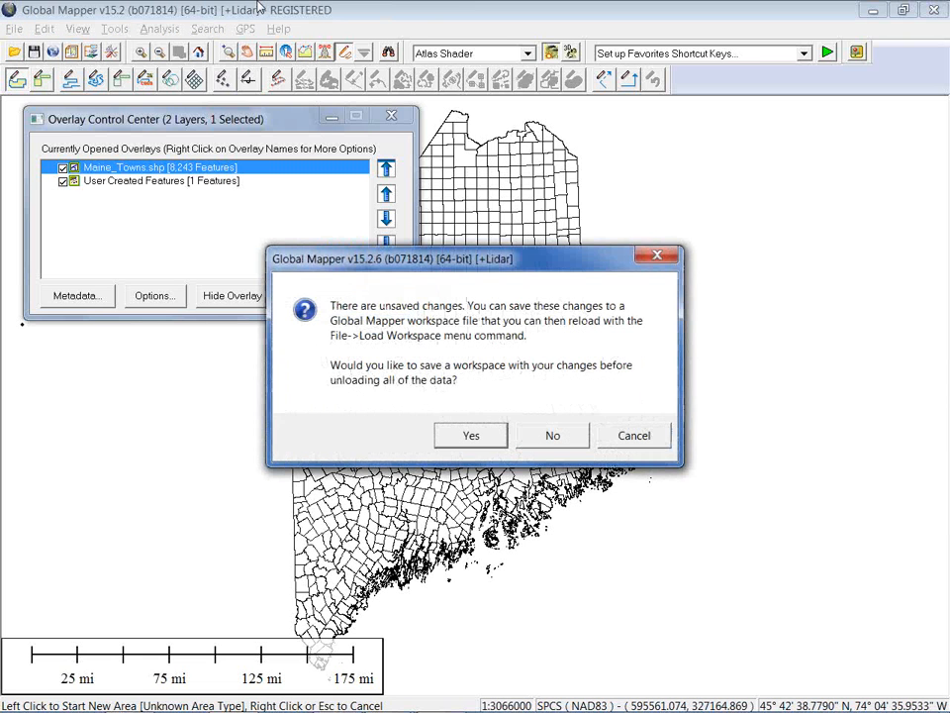
click(552, 436)
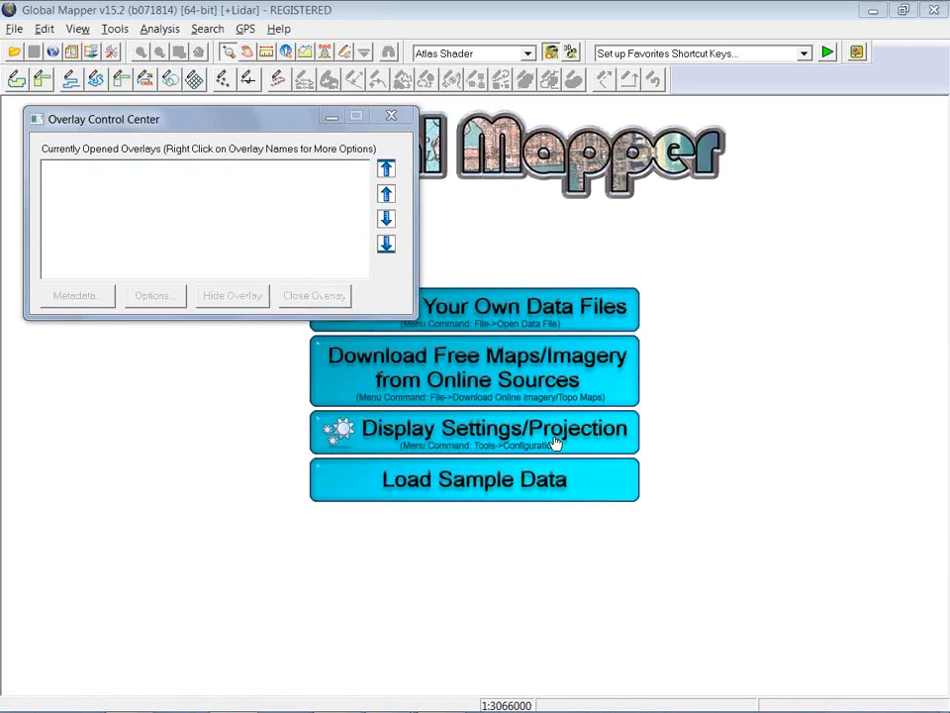
click(392, 117)
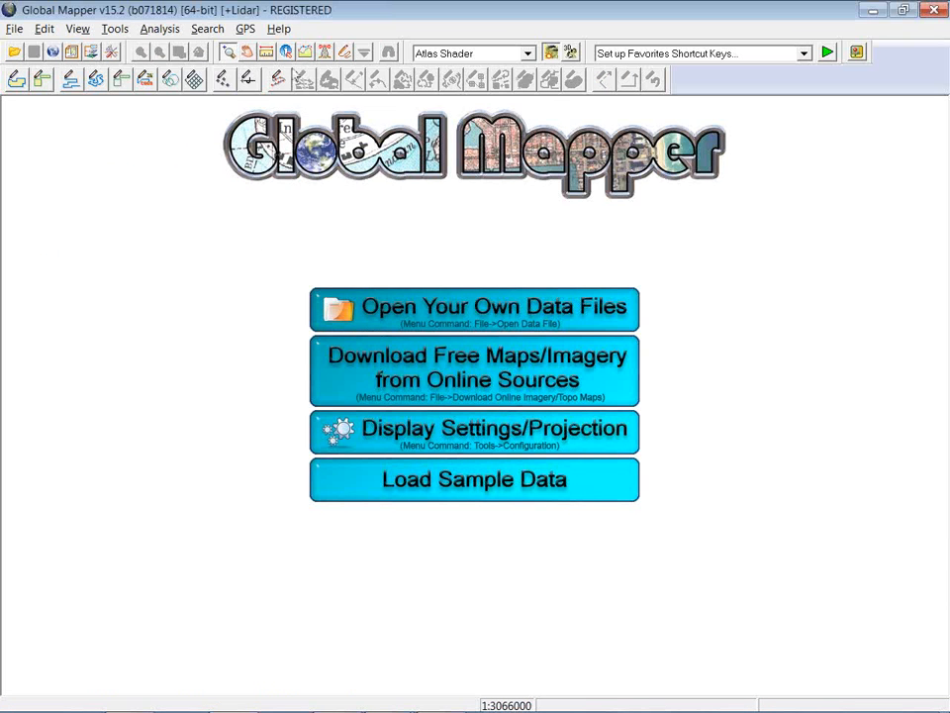
- Open the module and extension license manager and enable the built-in GEM module
click(282, 30)
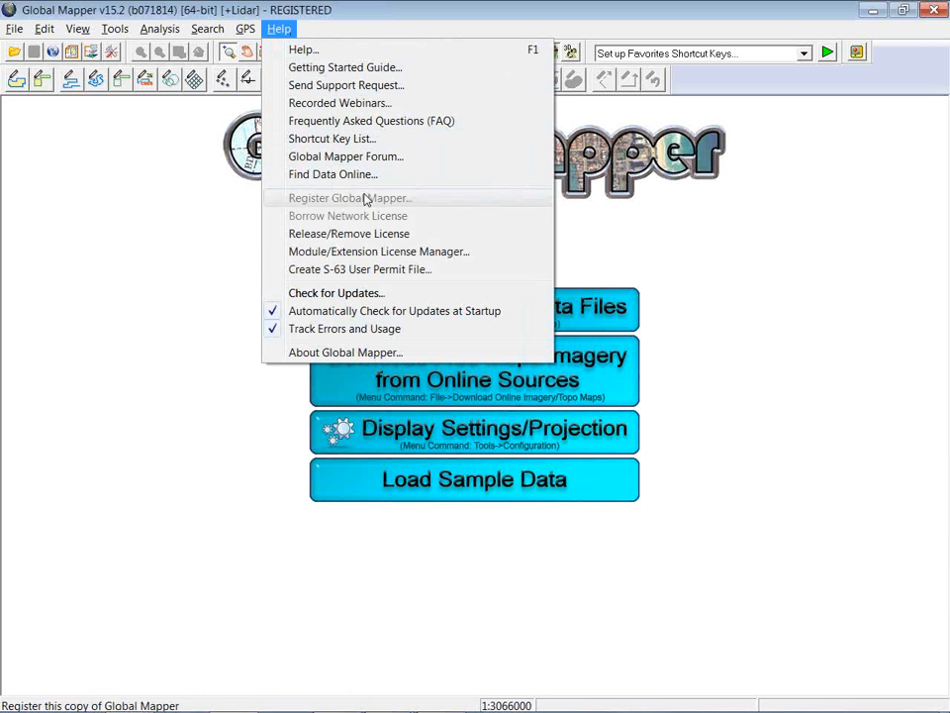
click(396, 254)
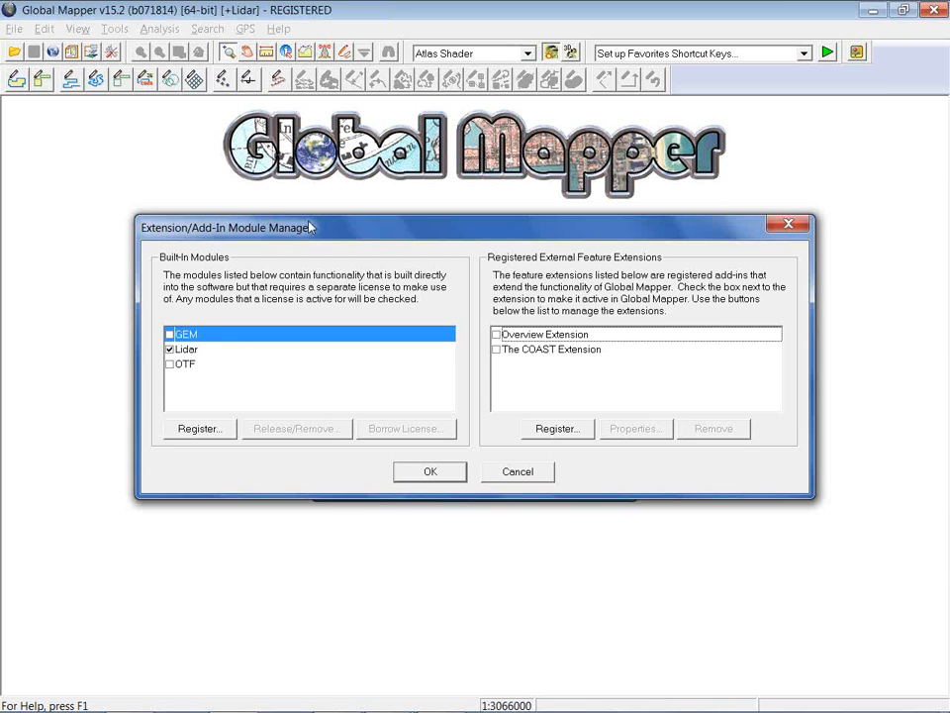
drag(308, 229, 297, 207)
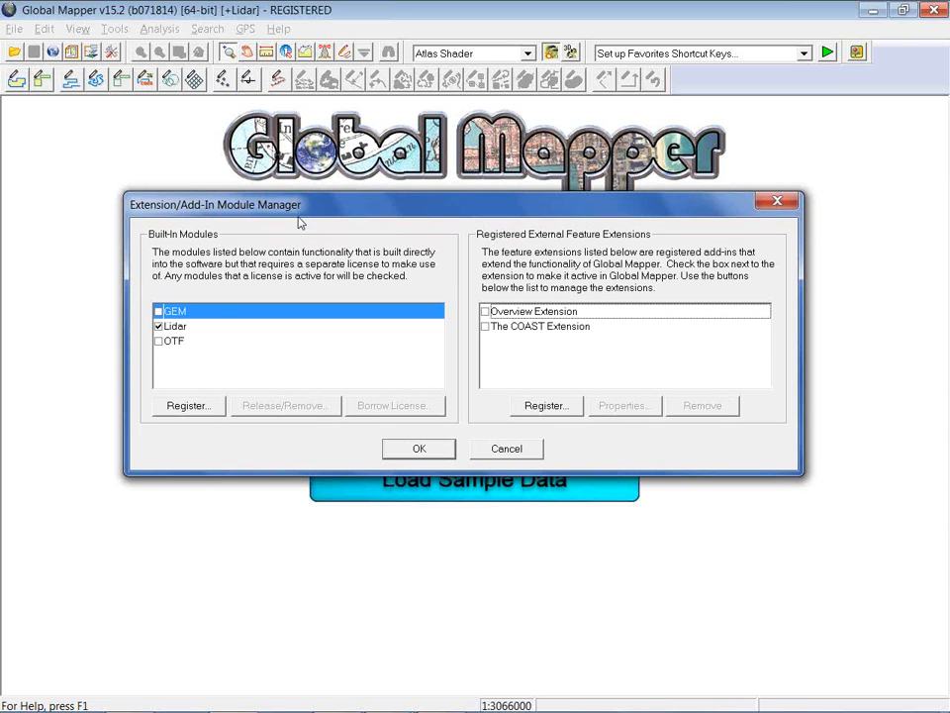
click(159, 312)
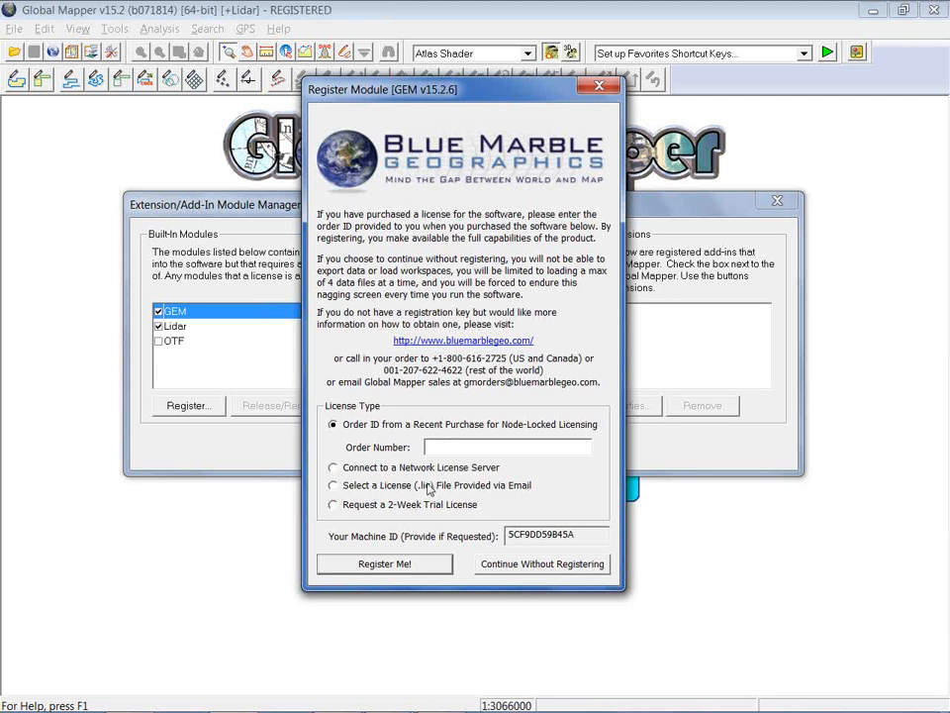
- Register the GEM module with the license file GEM.lic from the GM_BM_Licenses documents folder, and close the module manager
click(333, 486)
click(377, 564)
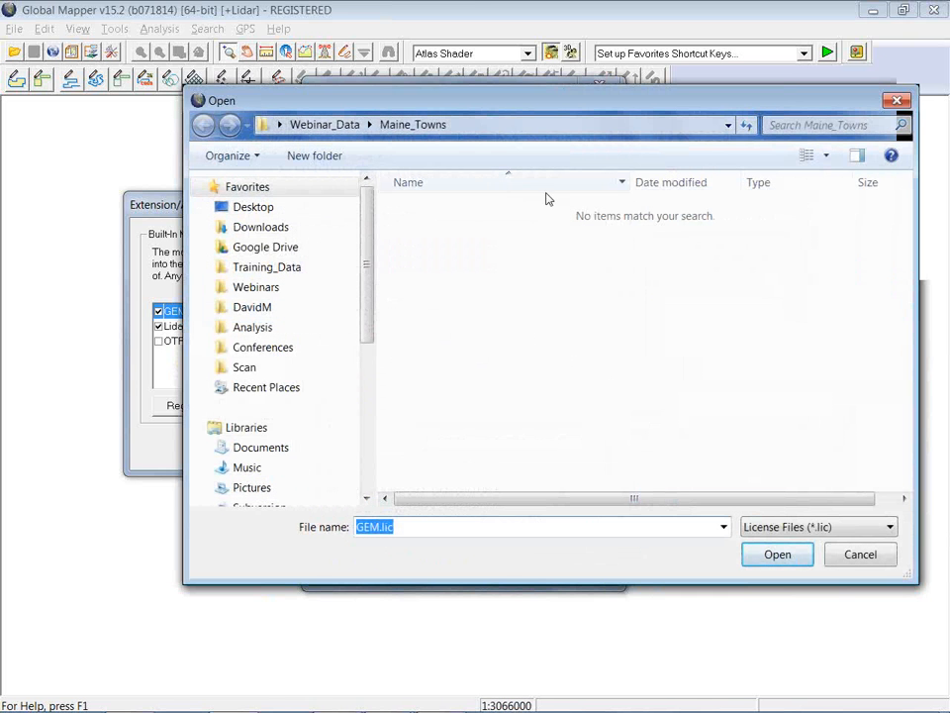
click(274, 448)
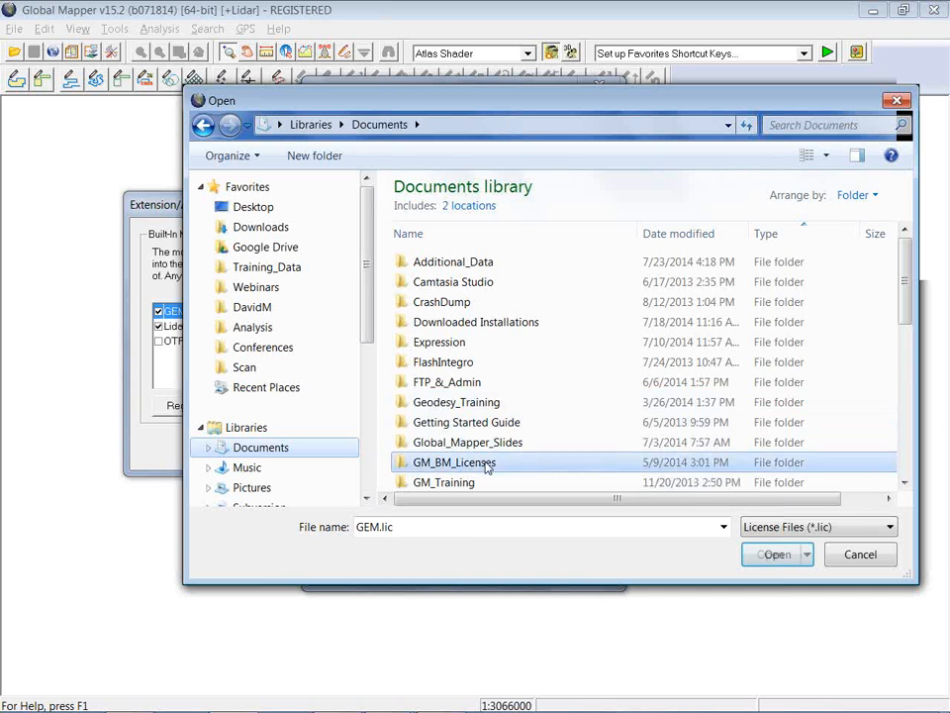
double_click(484, 457)
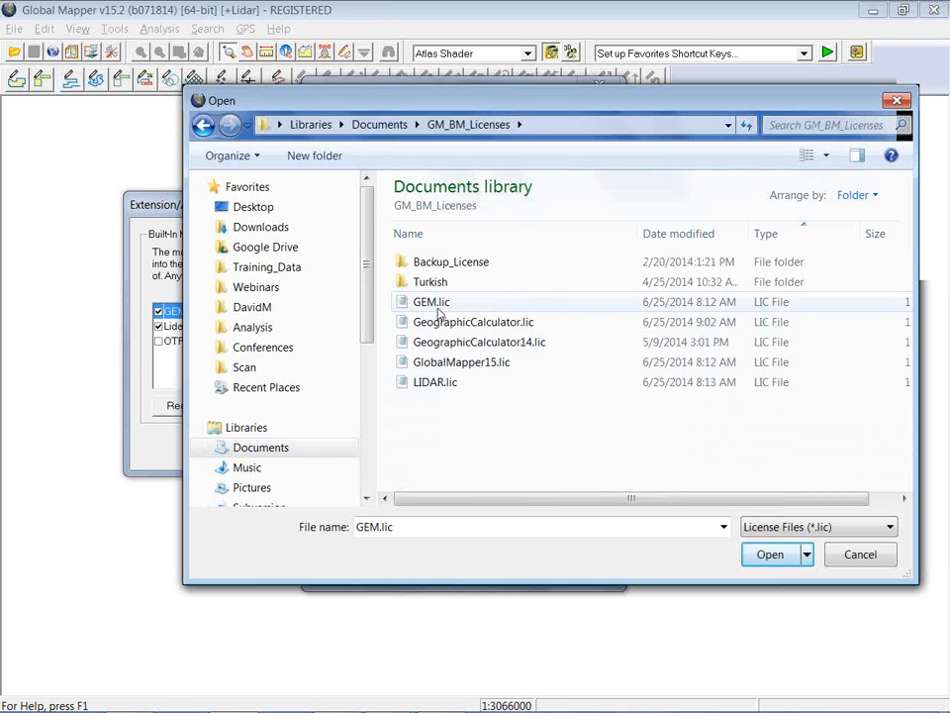
drag(435, 305, 628, 393)
click(770, 554)
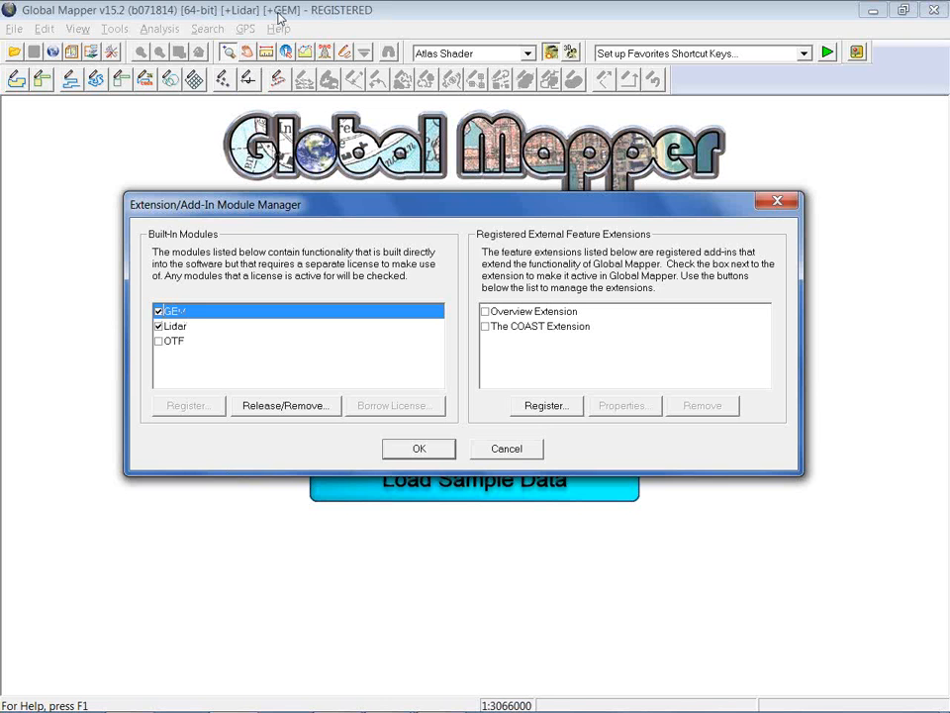
click(776, 203)
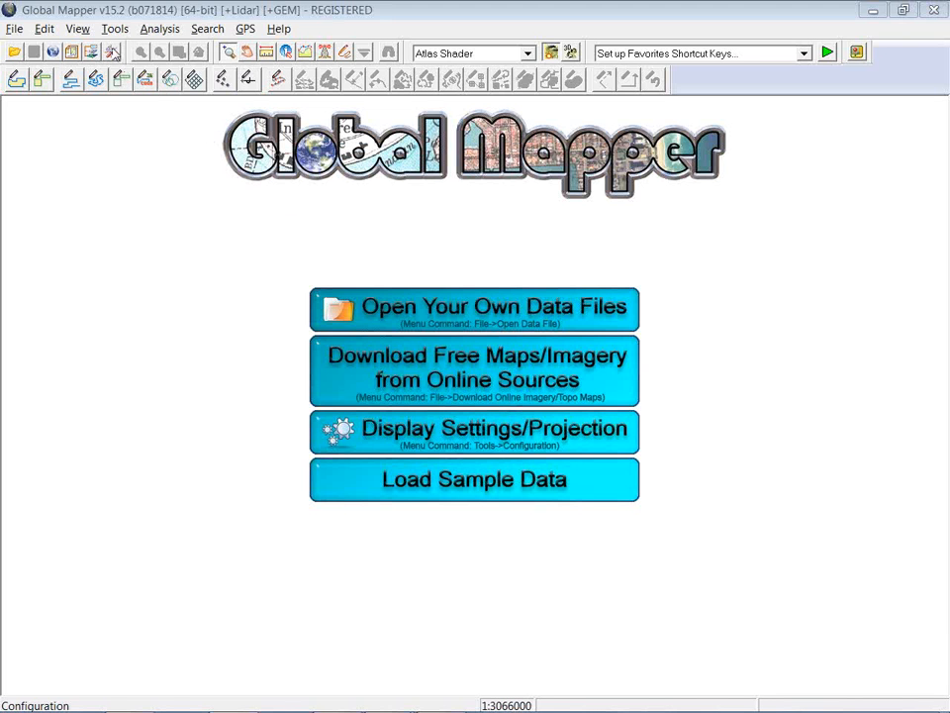
- Turn on GeoCalc Mode in the general configuration's advanced options and accept the change so the application restarts
click(112, 51)
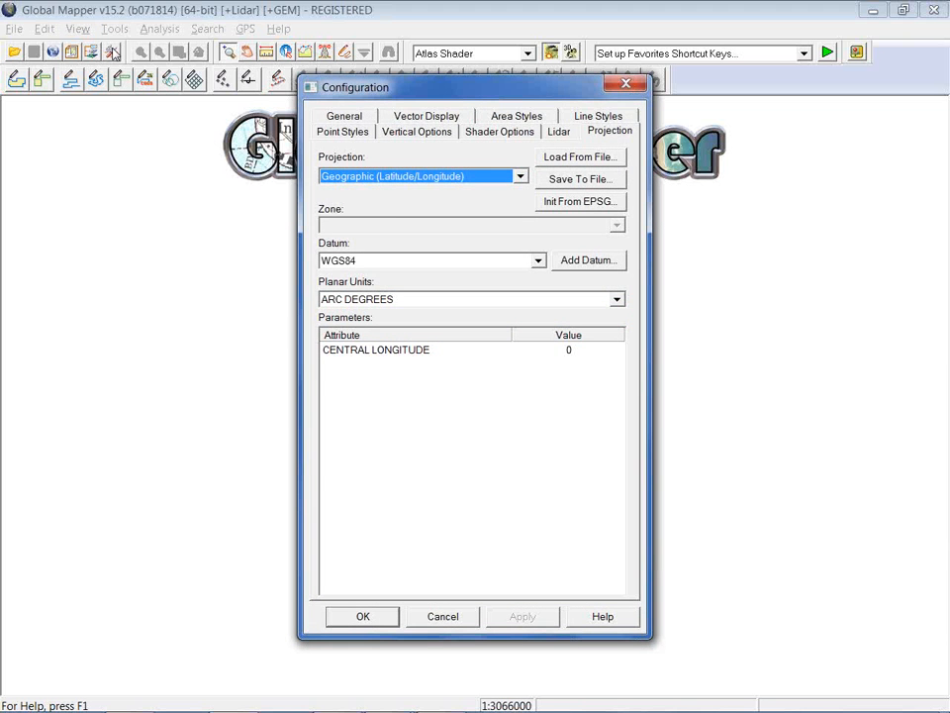
click(337, 118)
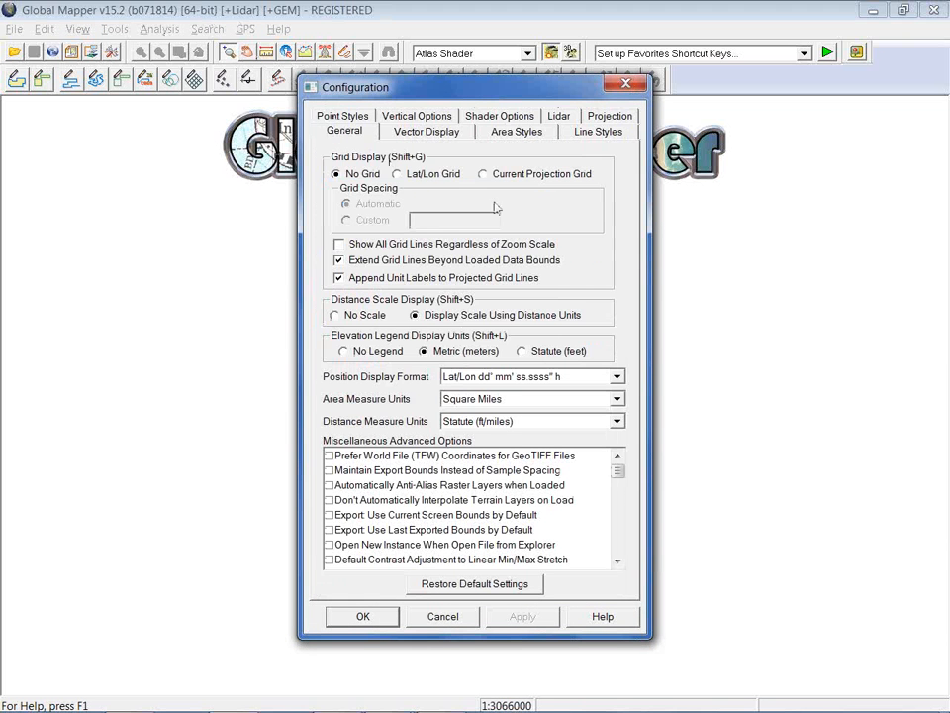
drag(618, 475, 619, 543)
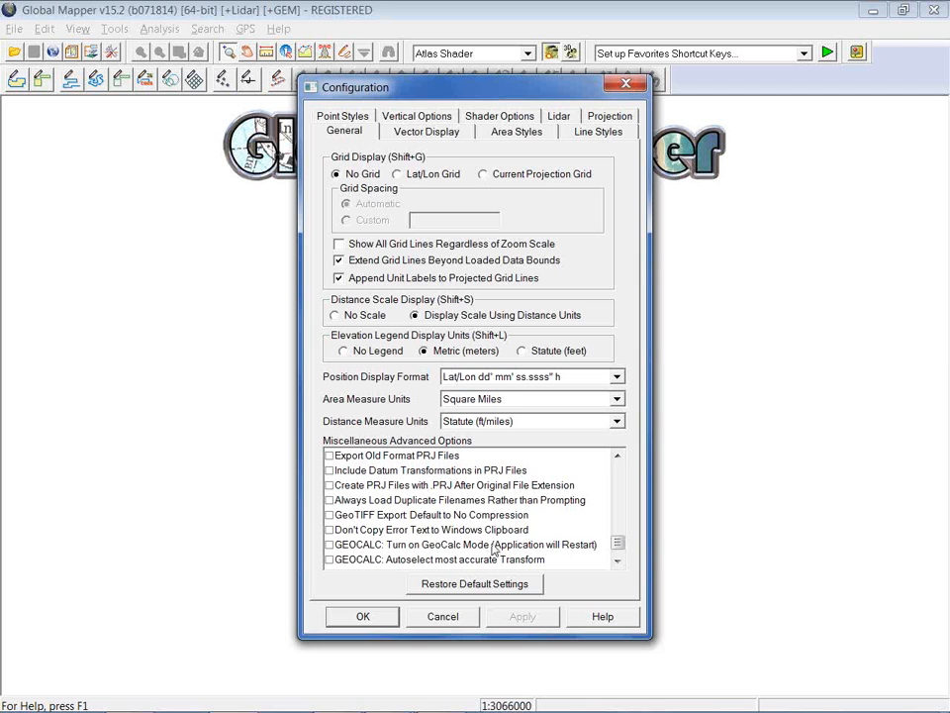
click(330, 545)
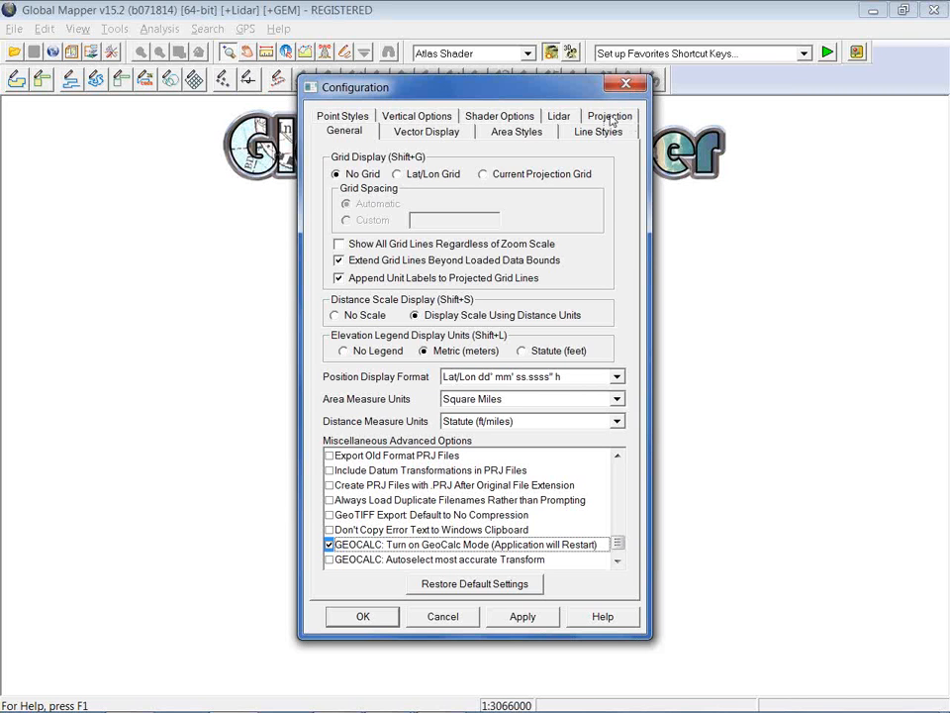
click(381, 617)
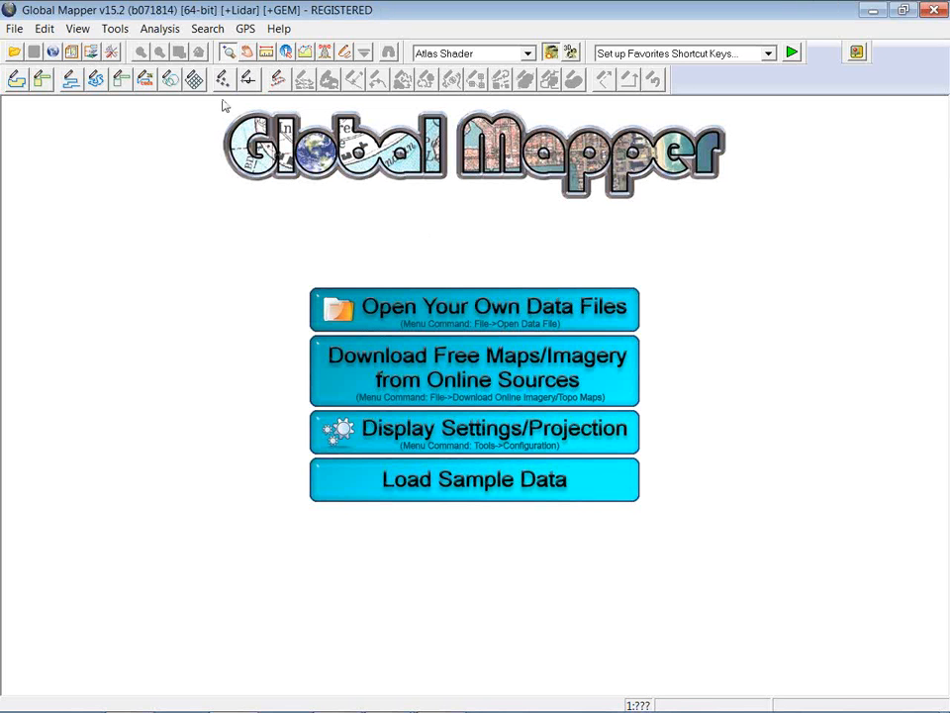
- Check the GeoCalc projection settings in the configuration while no data is loaded, and close the configuration
click(88, 47)
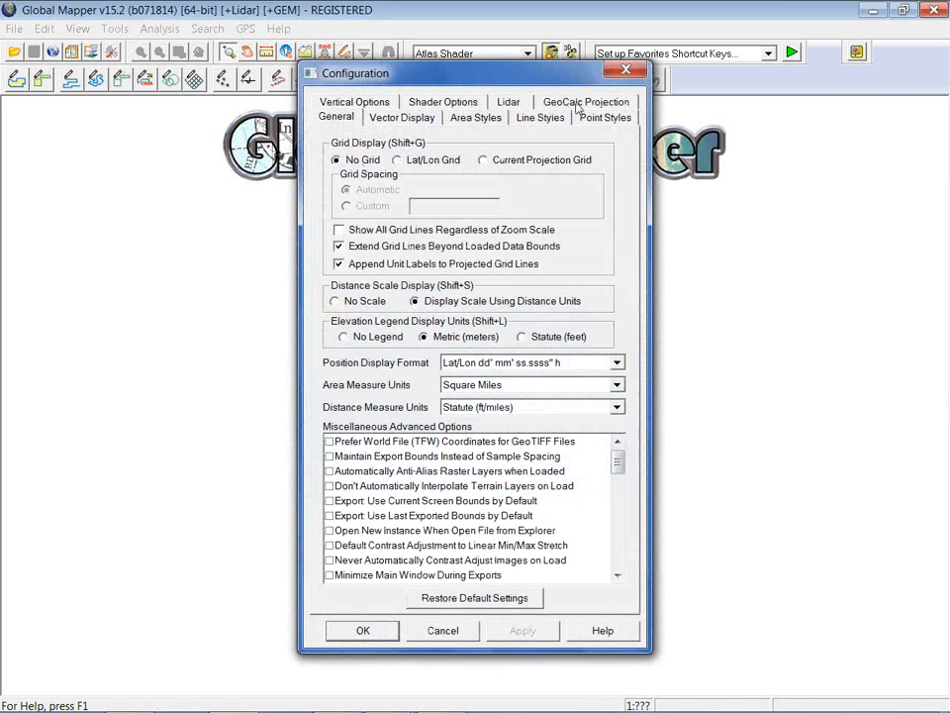
click(578, 104)
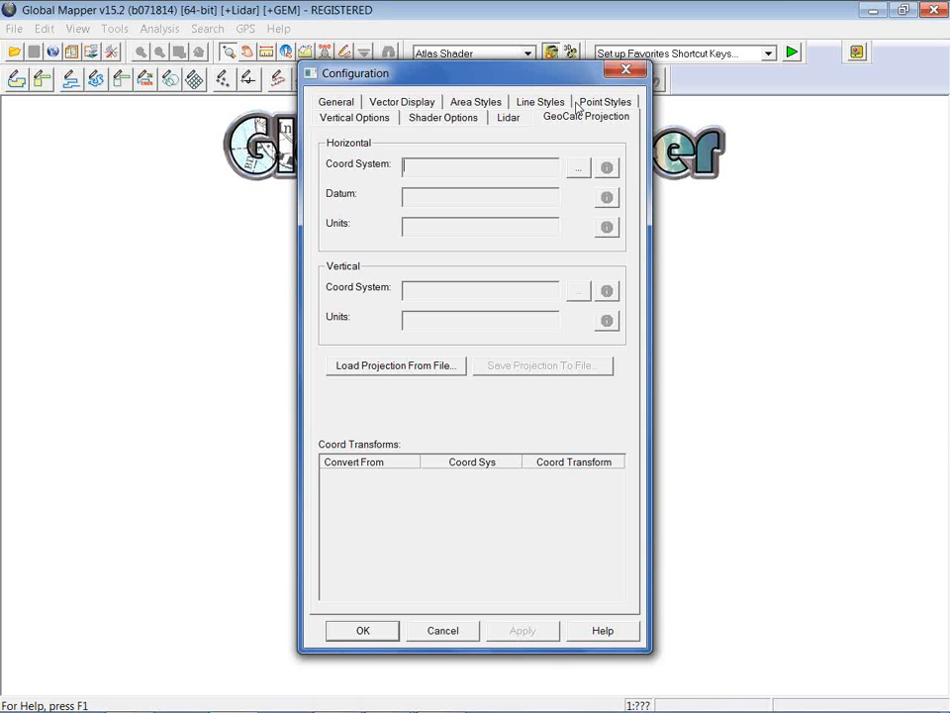
click(625, 69)
- Load the recent Maine_Towns.gmw workspace and open the GeoCalc projection settings, moving the dialog clear of the map
click(13, 29)
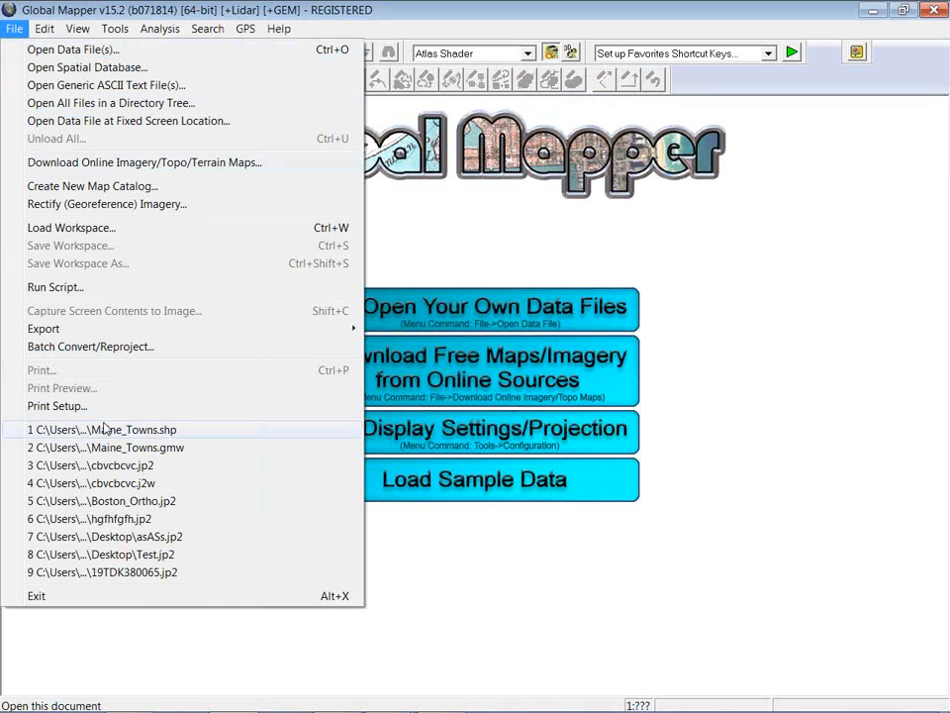
click(105, 451)
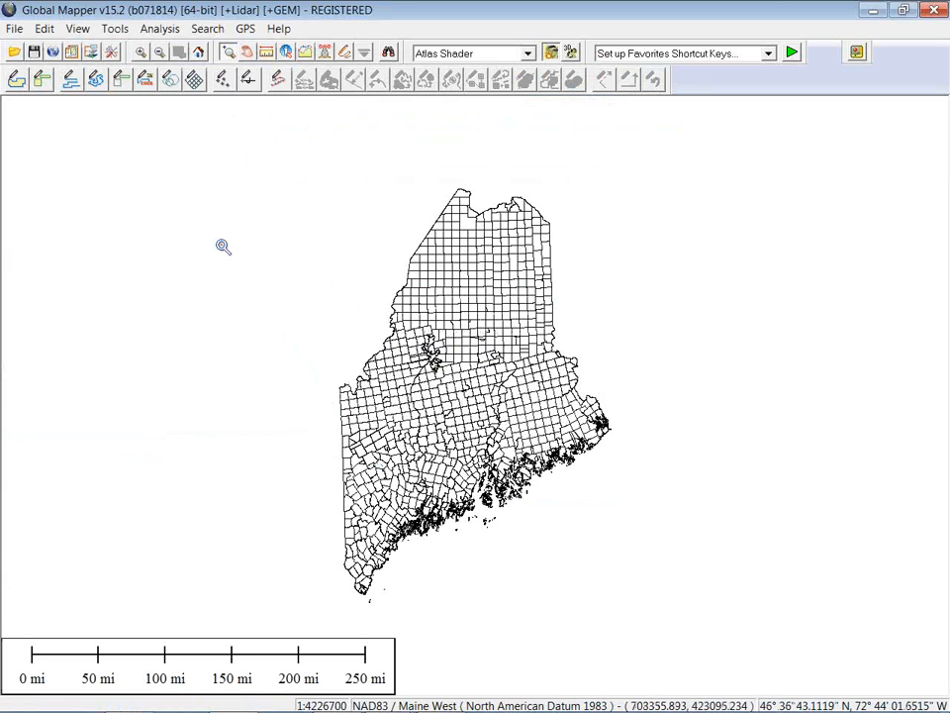
click(89, 51)
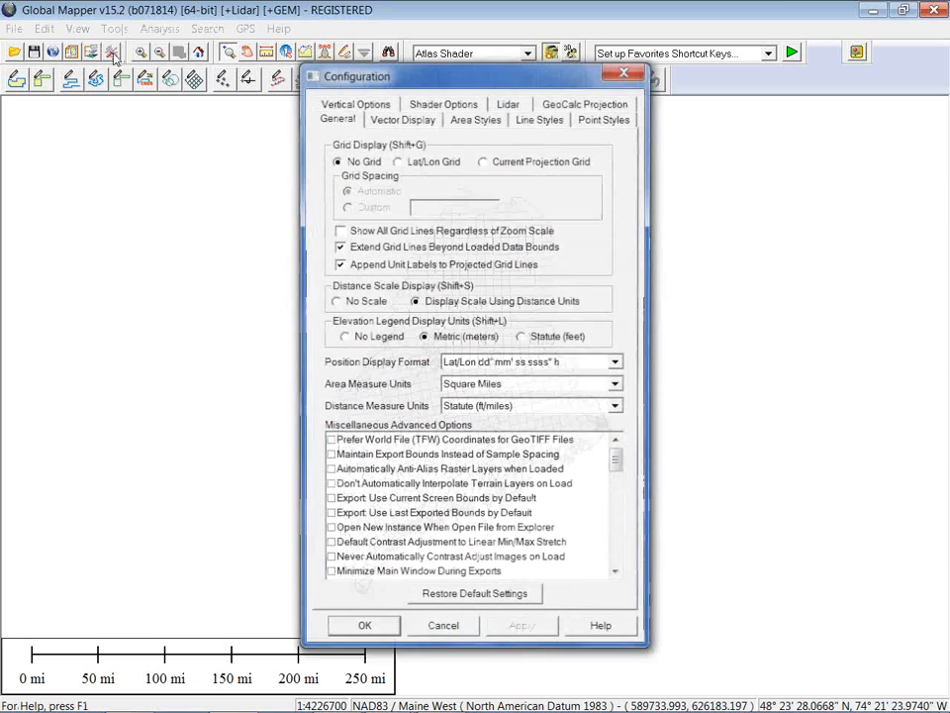
click(586, 101)
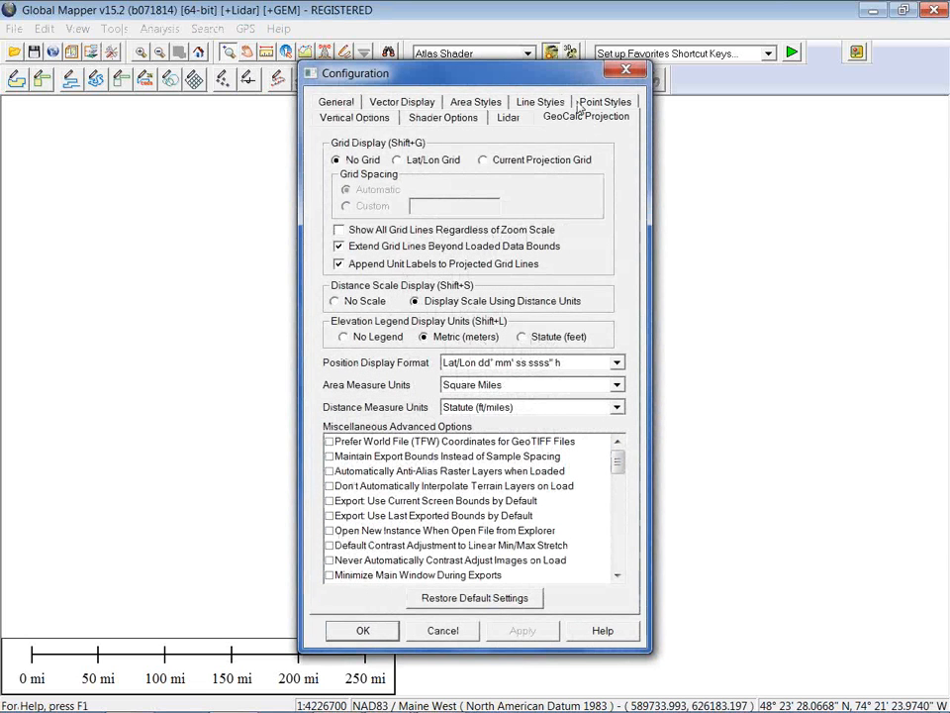
drag(519, 81, 267, 45)
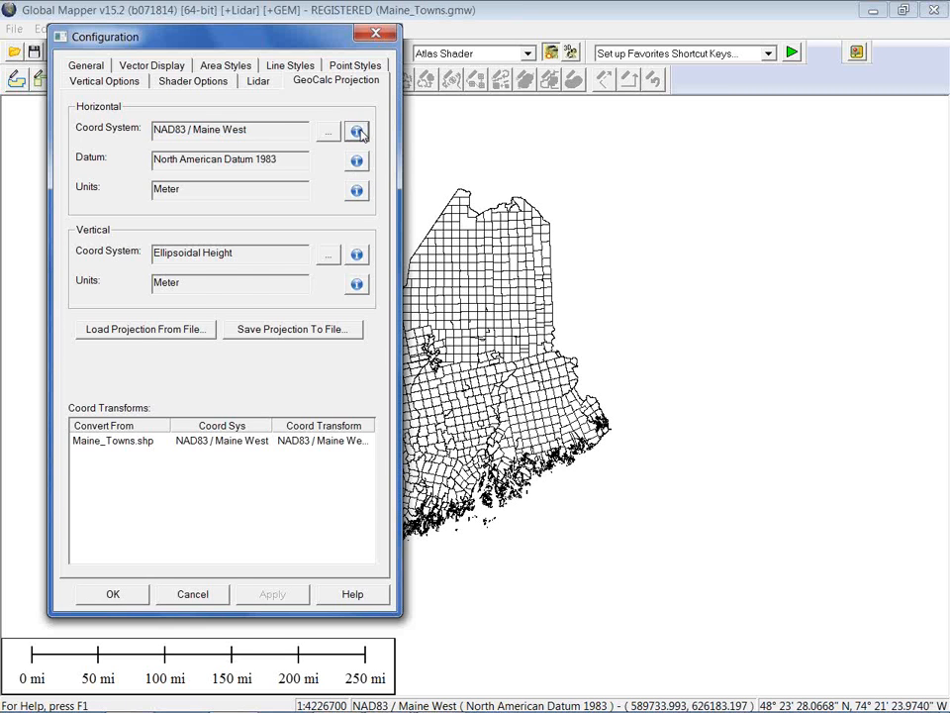
- Examine the definition of the NAD83 / Maine West coordinate system, including its area of use extents and boundary polygon
click(357, 131)
drag(214, 43, 297, 79)
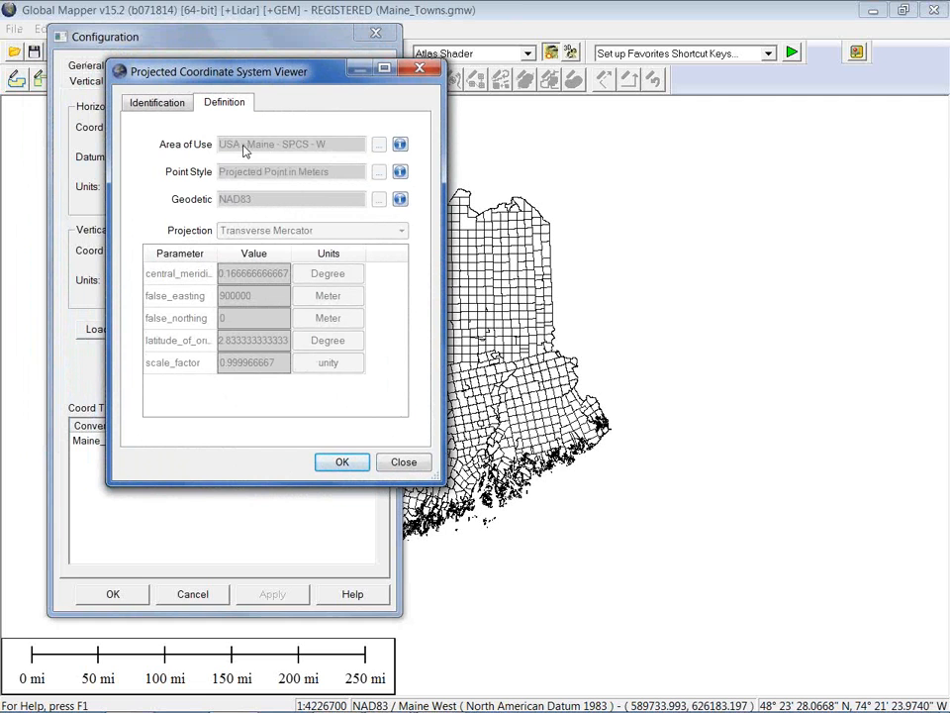
click(400, 144)
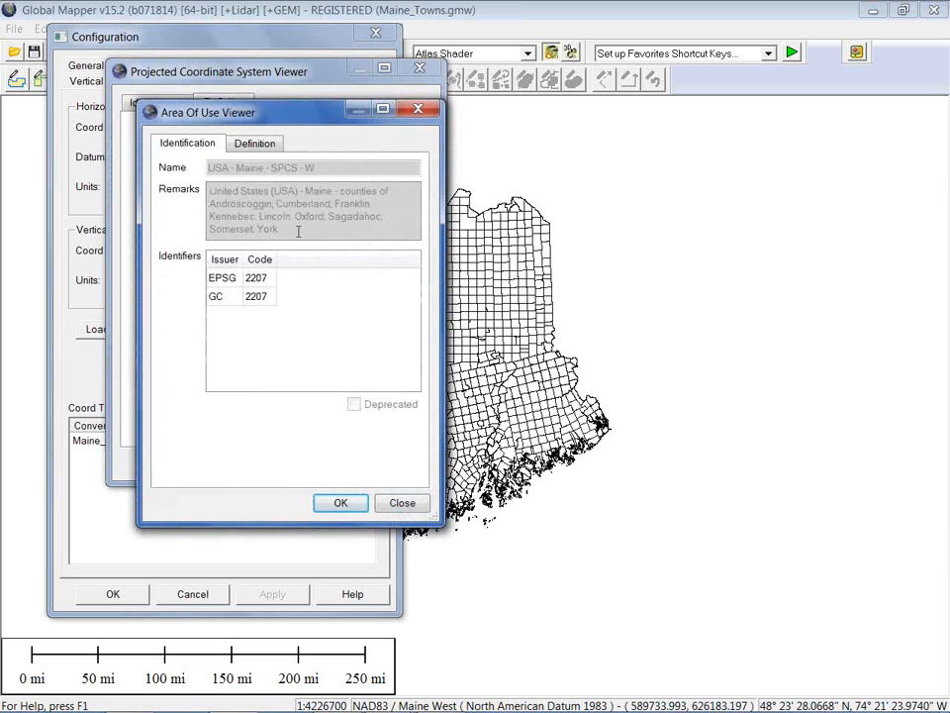
drag(258, 114, 438, 144)
click(435, 175)
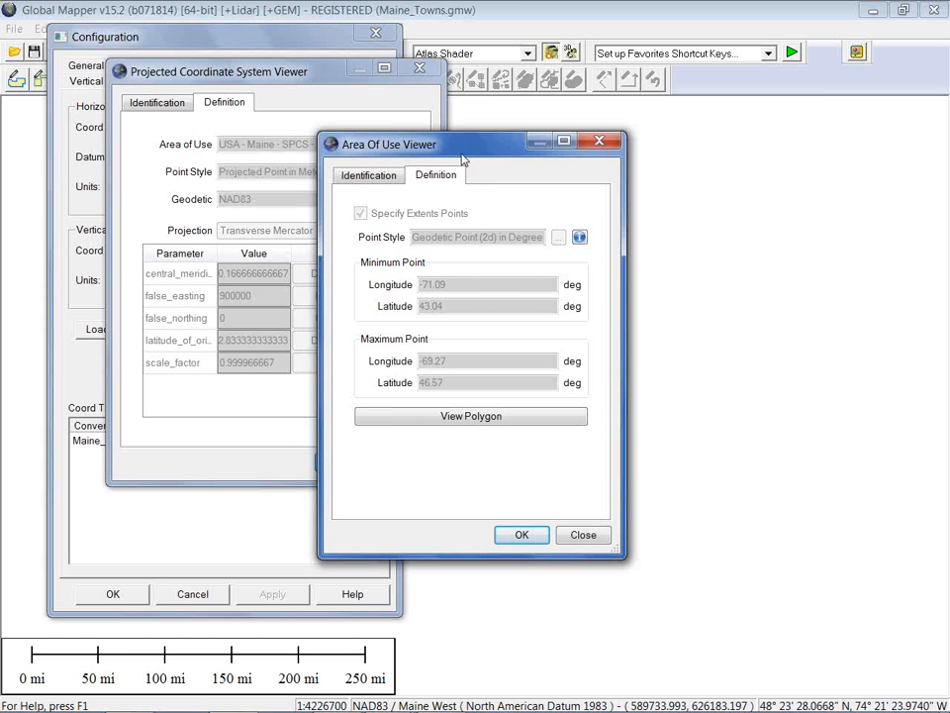
drag(463, 148, 485, 114)
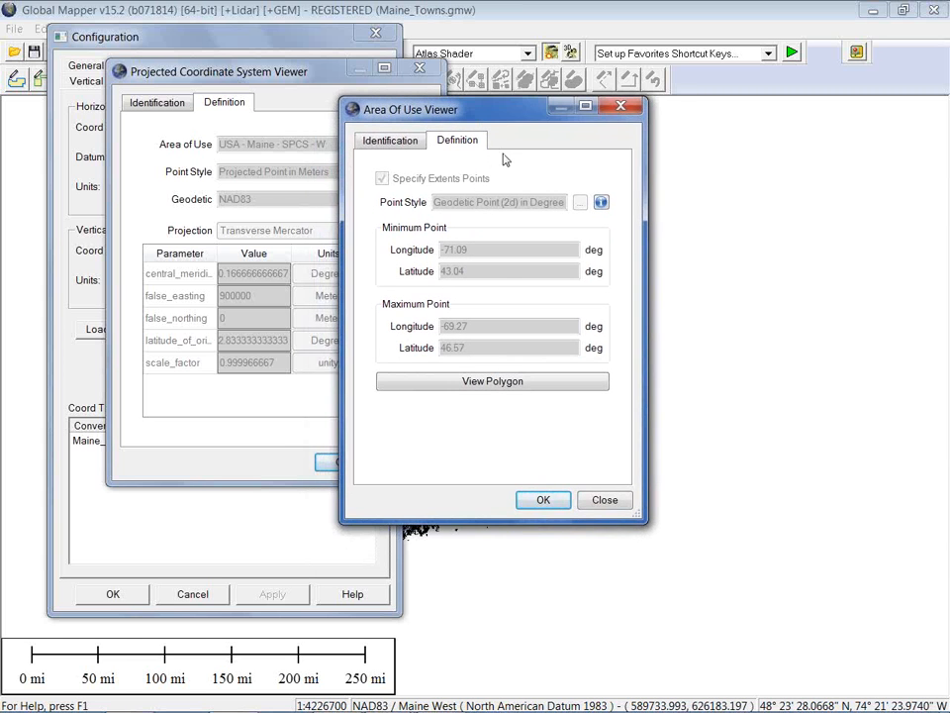
click(487, 384)
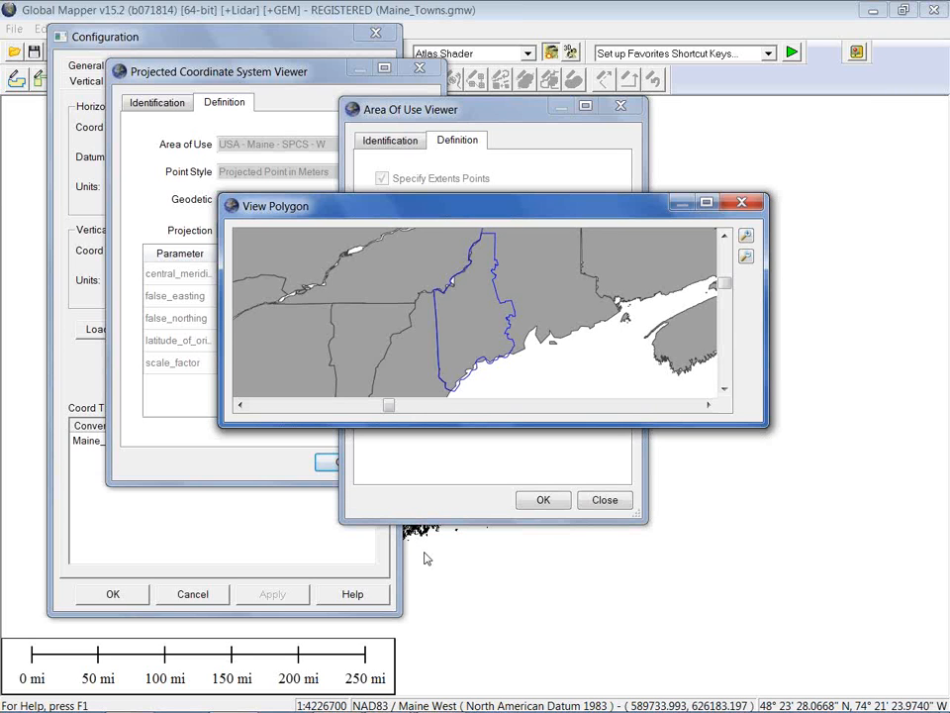
- Review the identification details of the USA - Maine - SPCS - W area of use and of NAD83 / Maine West, closing the viewers
click(744, 203)
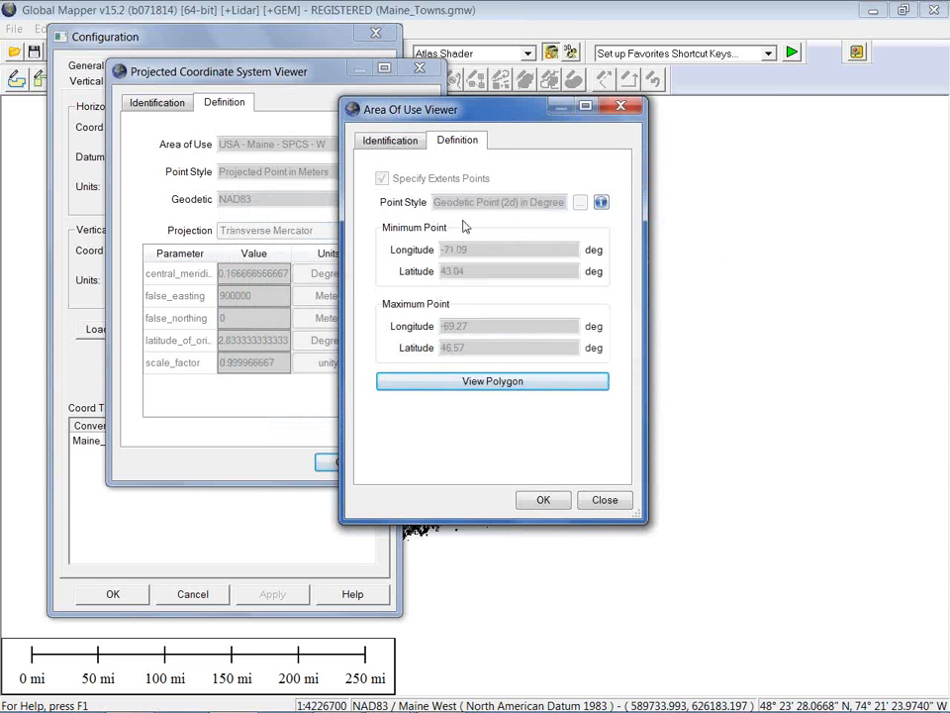
click(389, 139)
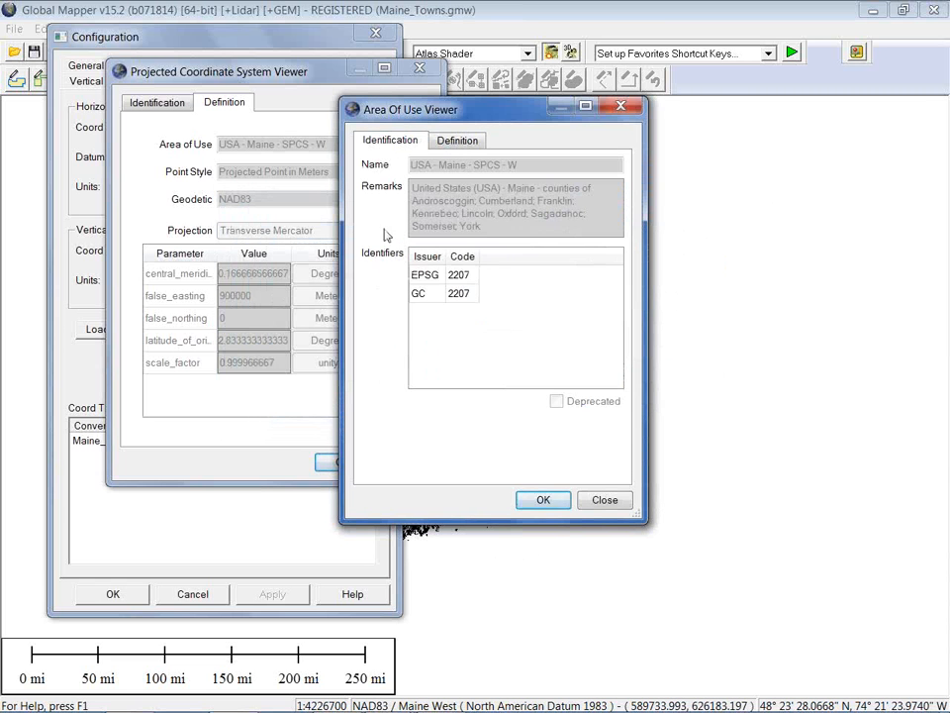
click(604, 500)
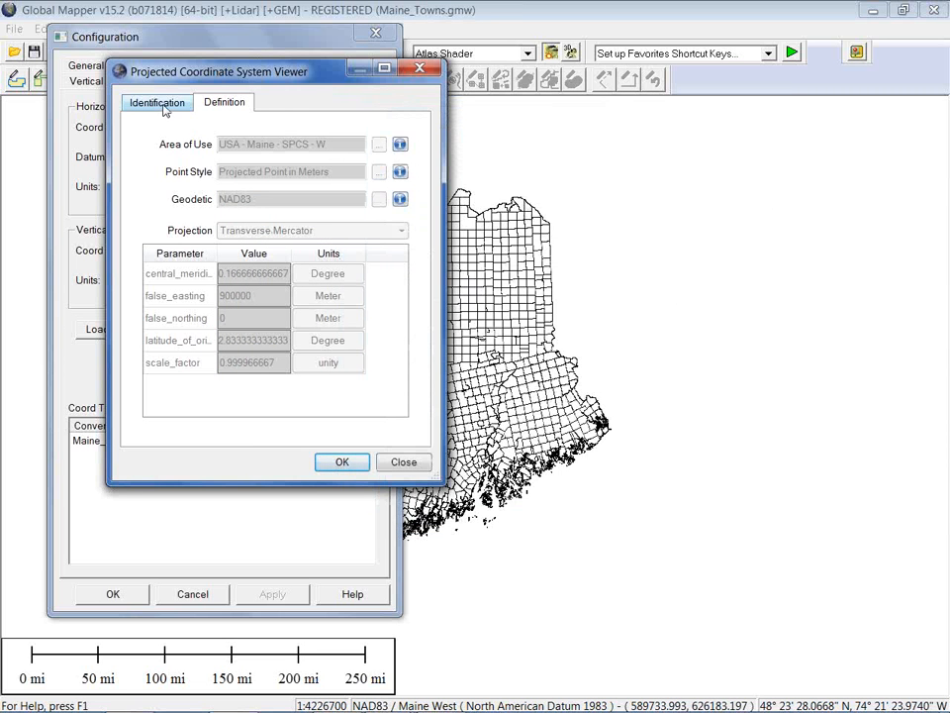
drag(139, 73, 462, 132)
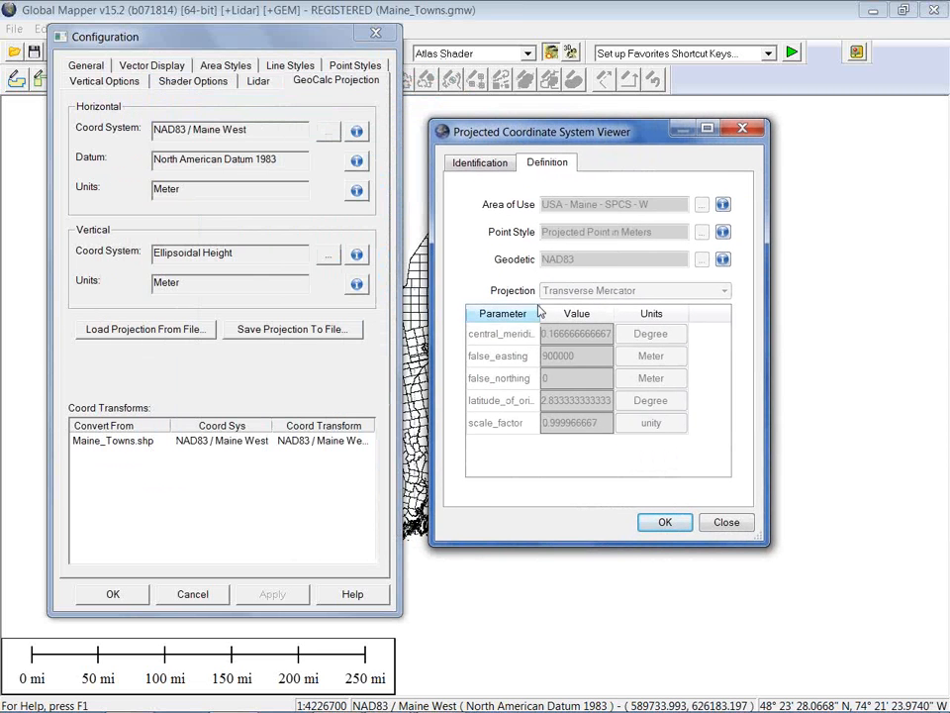
click(483, 162)
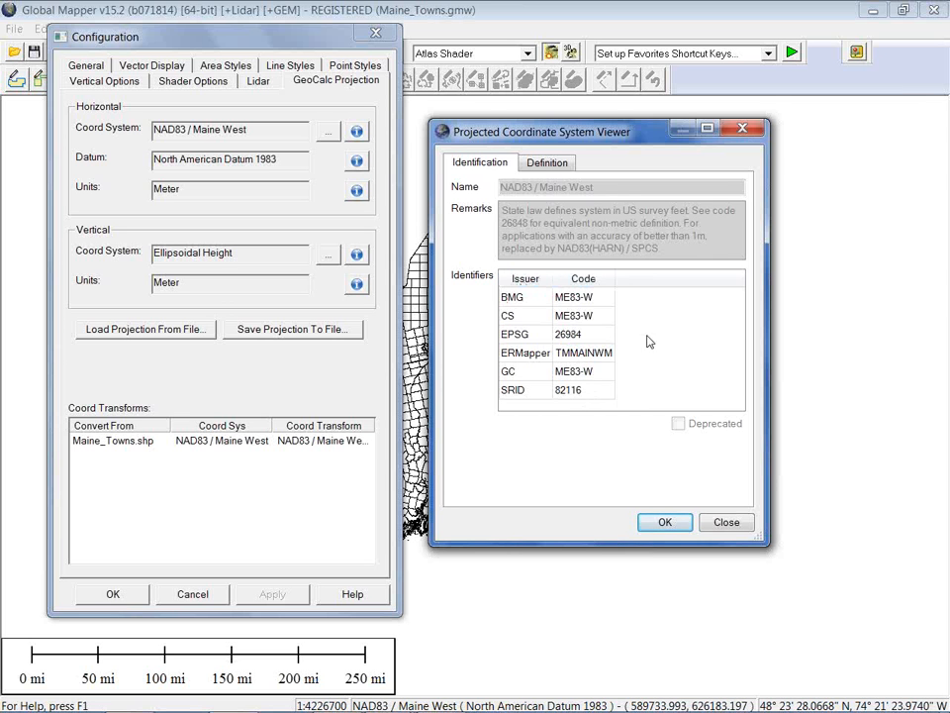
click(724, 520)
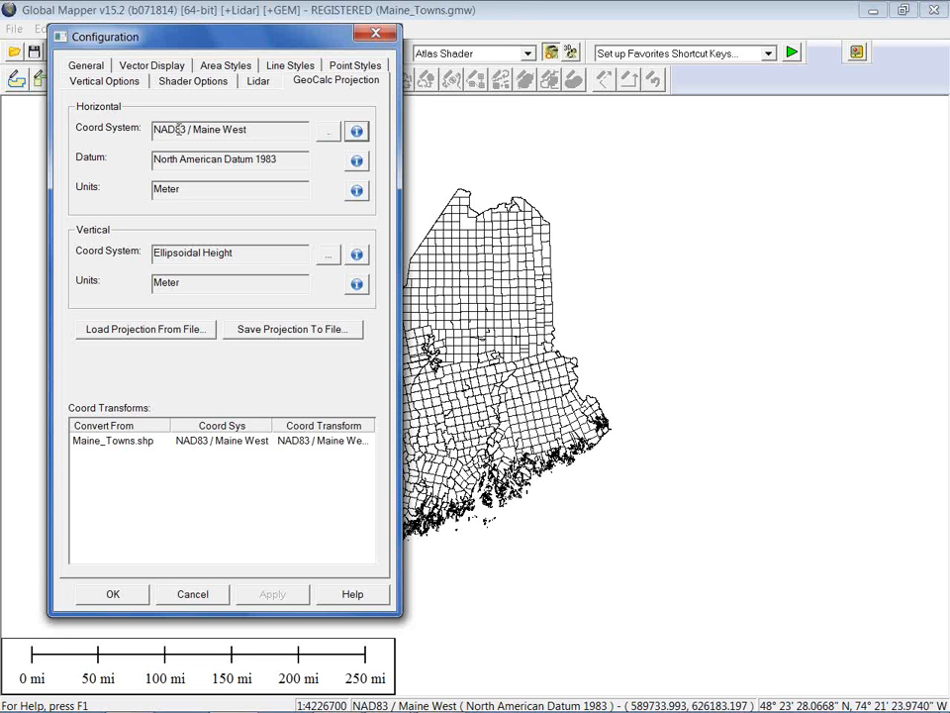
- Open the horizontal coordinate system selection and arrange the dialogs, narrowing the selection window to fit the screen
drag(240, 43, 716, 64)
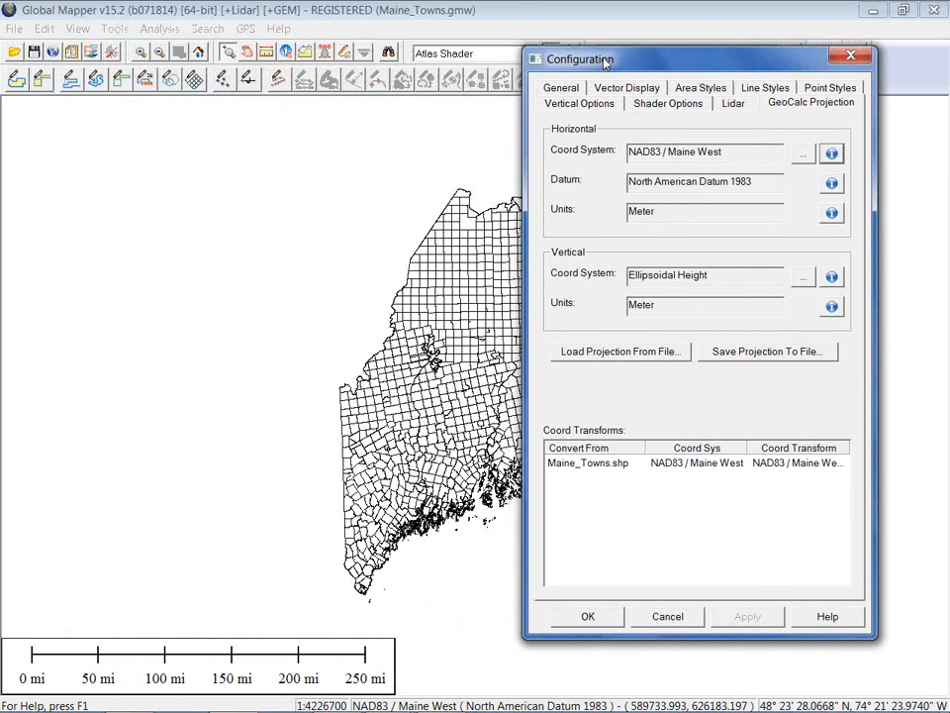
drag(604, 62, 614, 56)
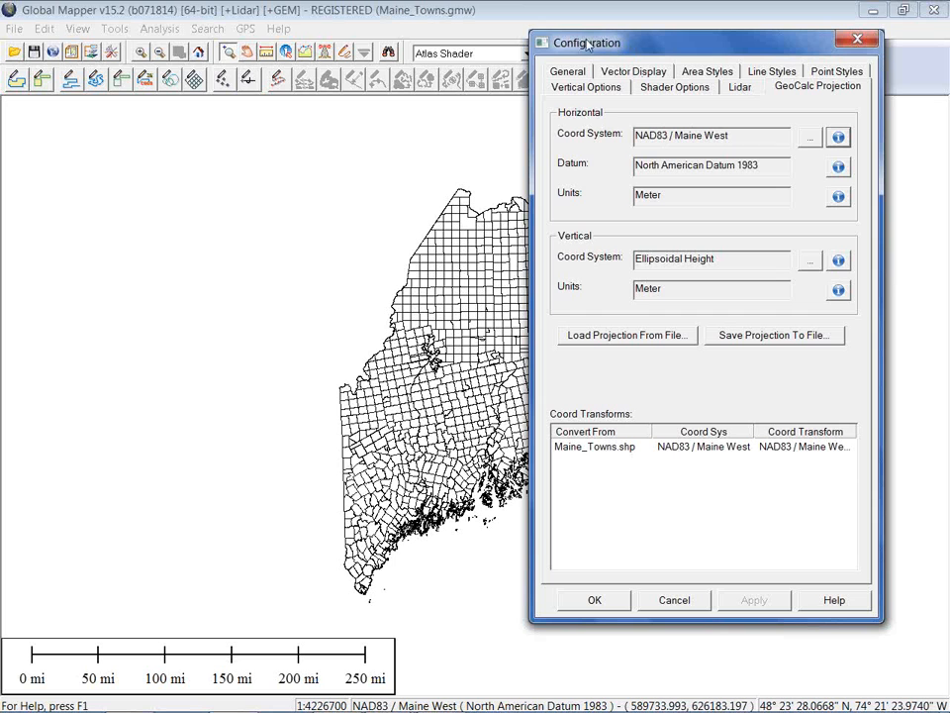
click(666, 133)
click(811, 139)
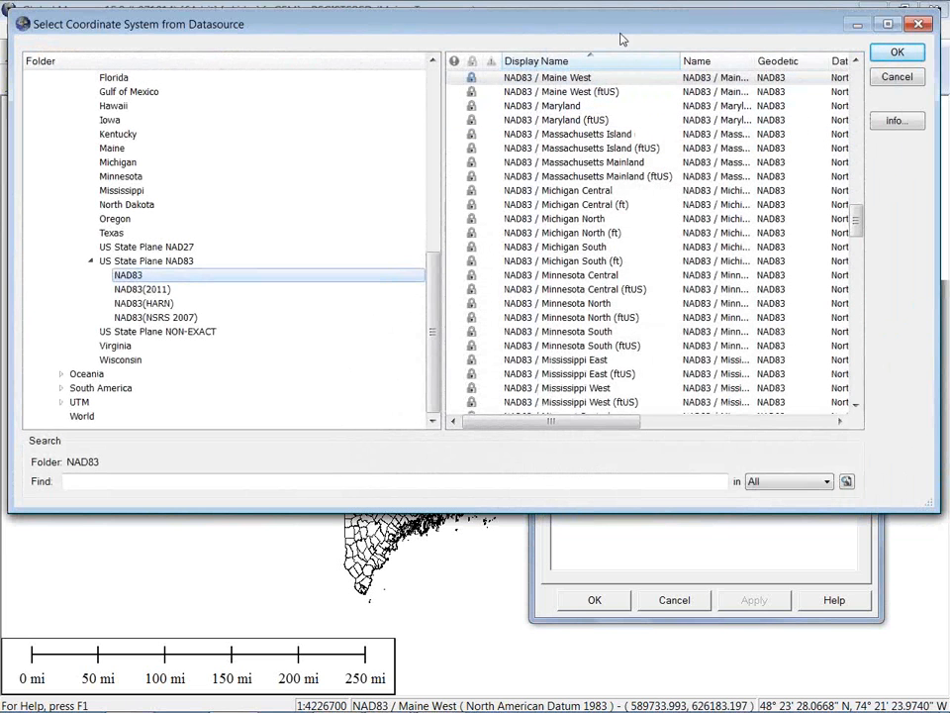
drag(615, 28, 602, 44)
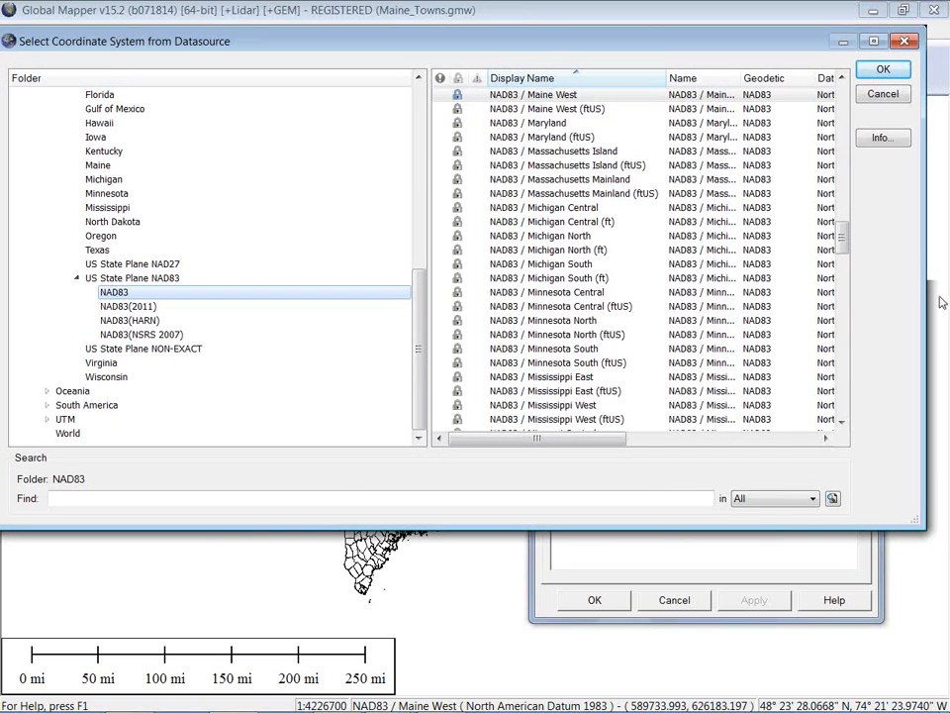
drag(925, 297, 849, 297)
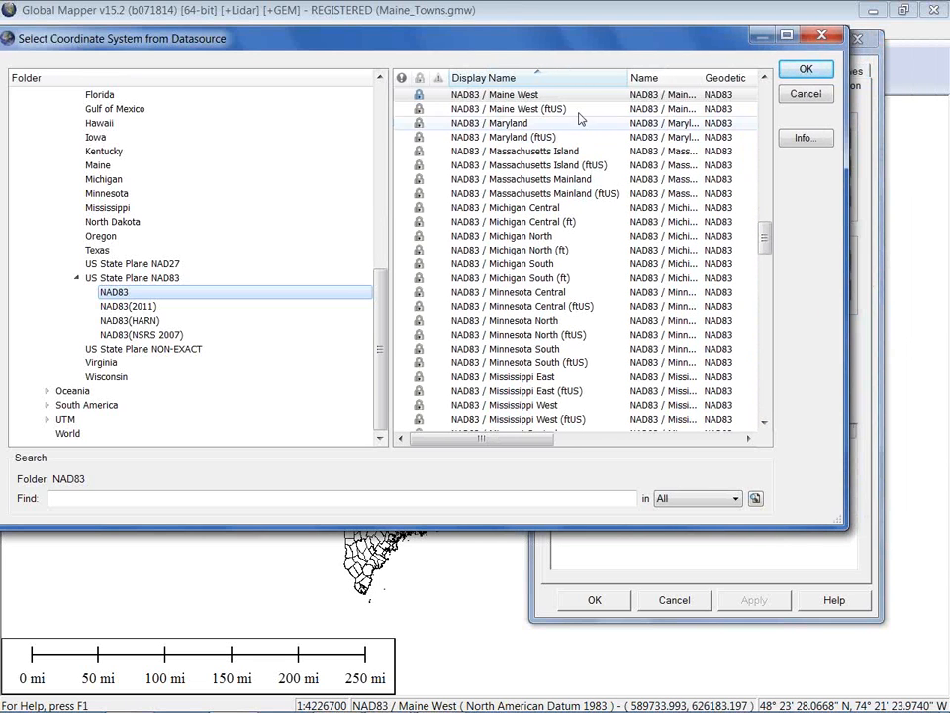
drag(511, 47, 551, 55)
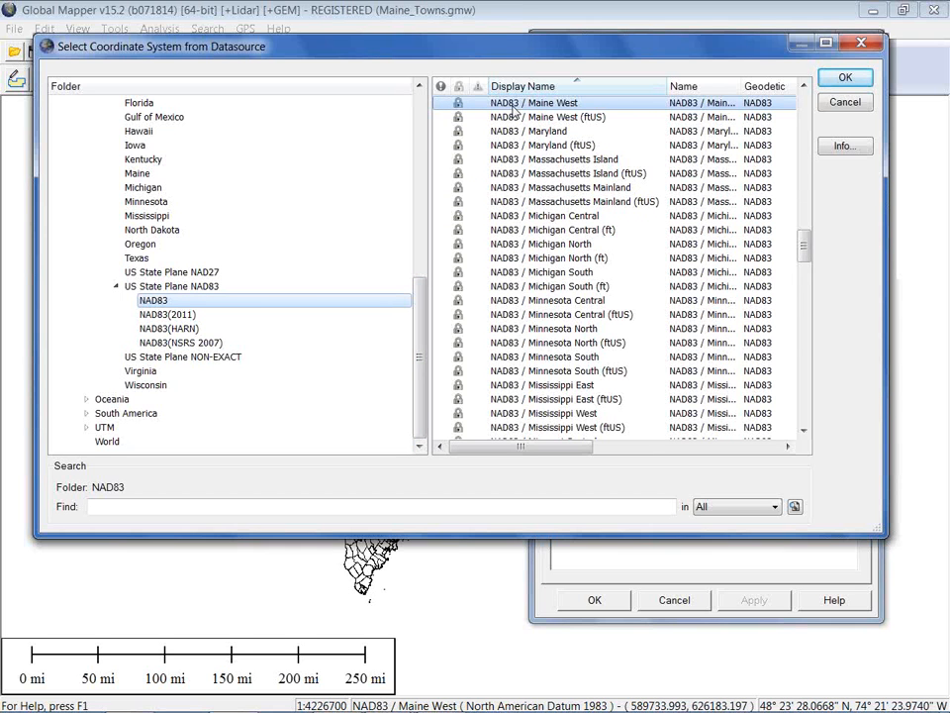
- Collapse the North America folder and select WGS 84 / UTM zone 19N from the projected UTM WGS84 folder
drag(421, 327, 403, 170)
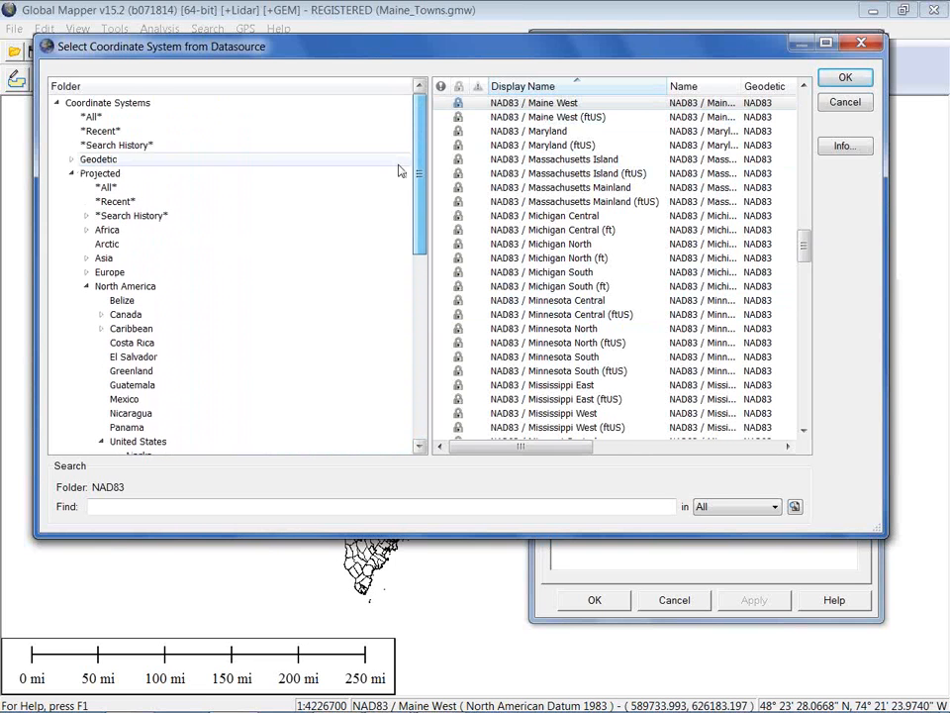
click(70, 174)
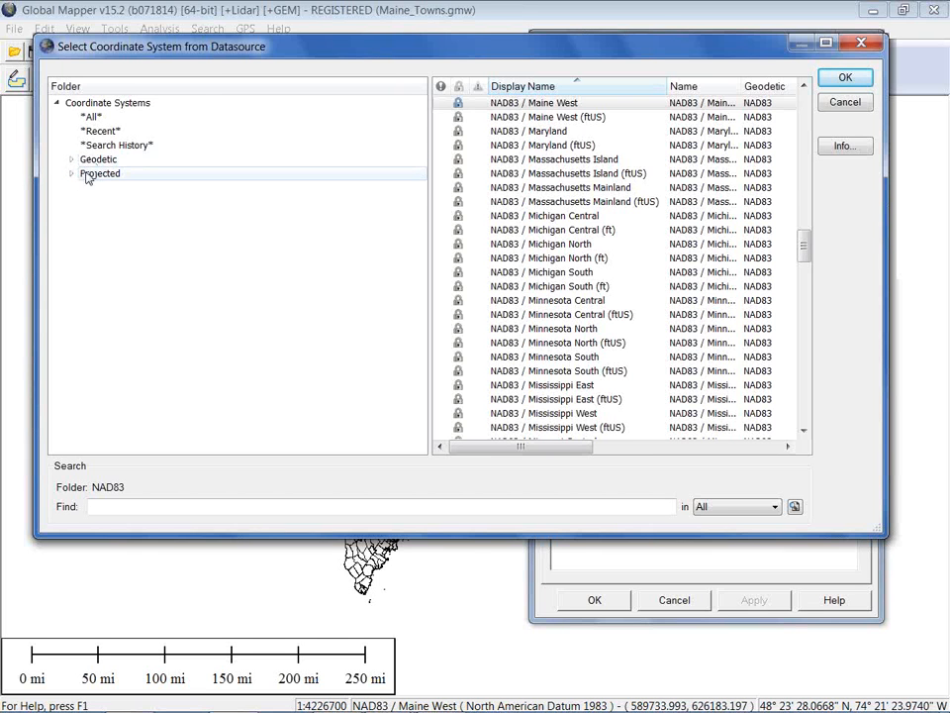
click(72, 174)
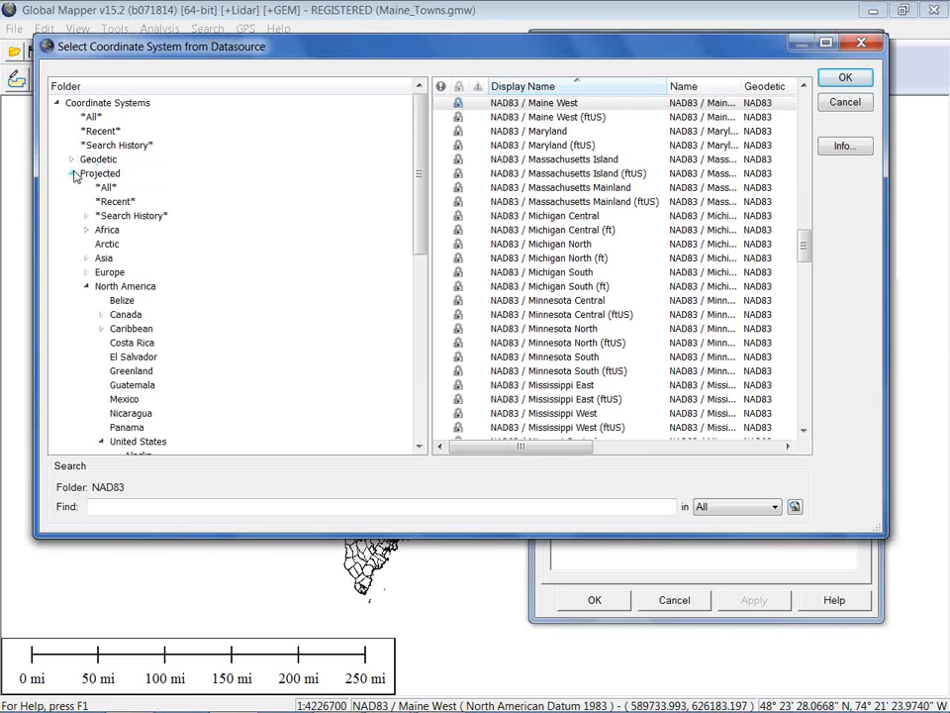
click(86, 286)
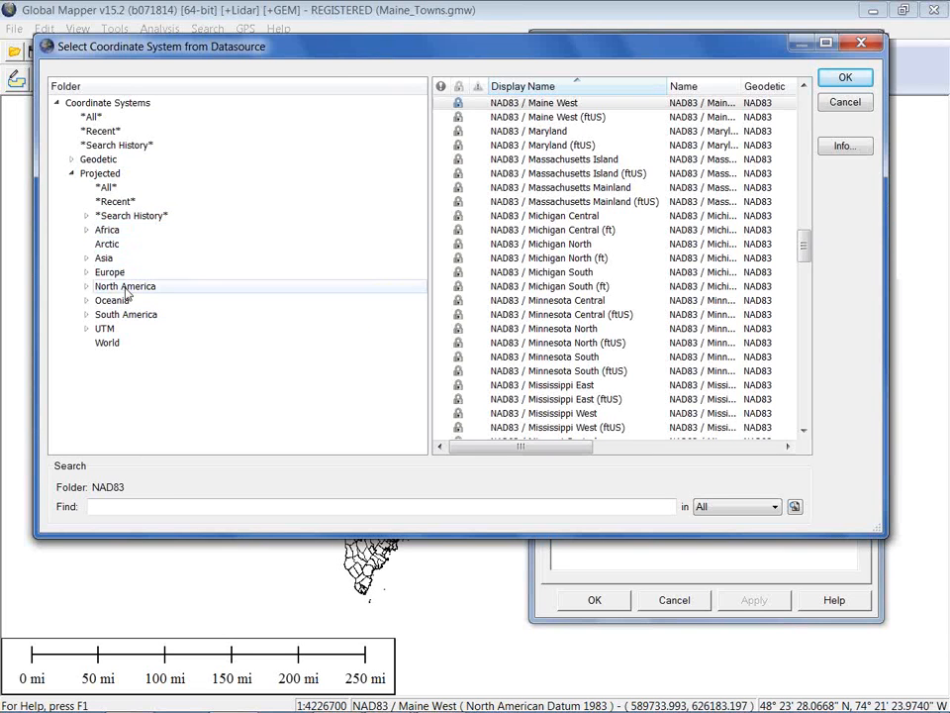
click(87, 330)
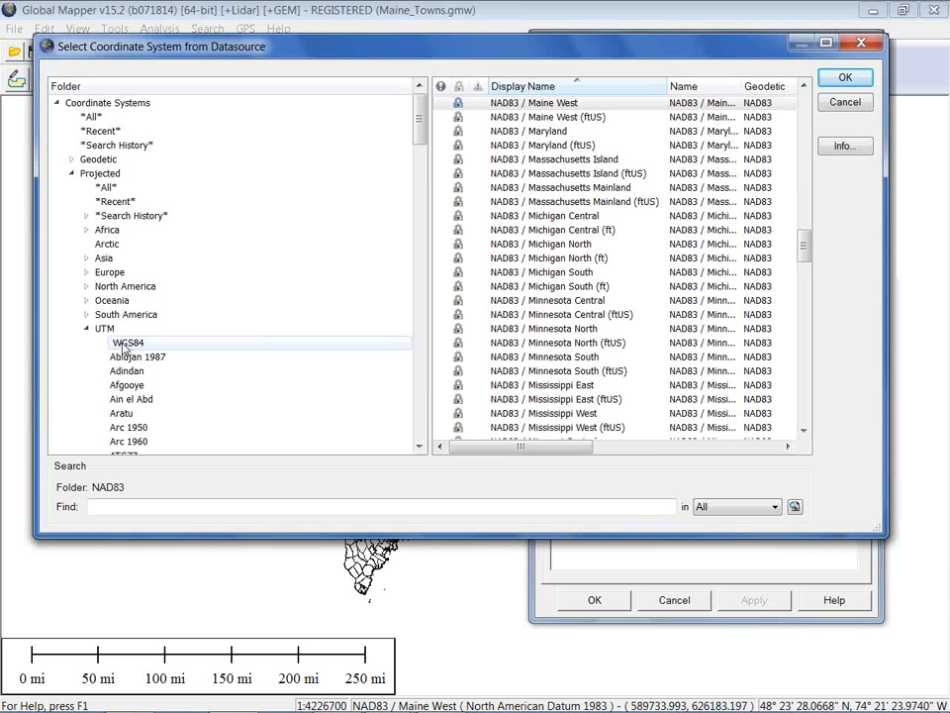
click(127, 343)
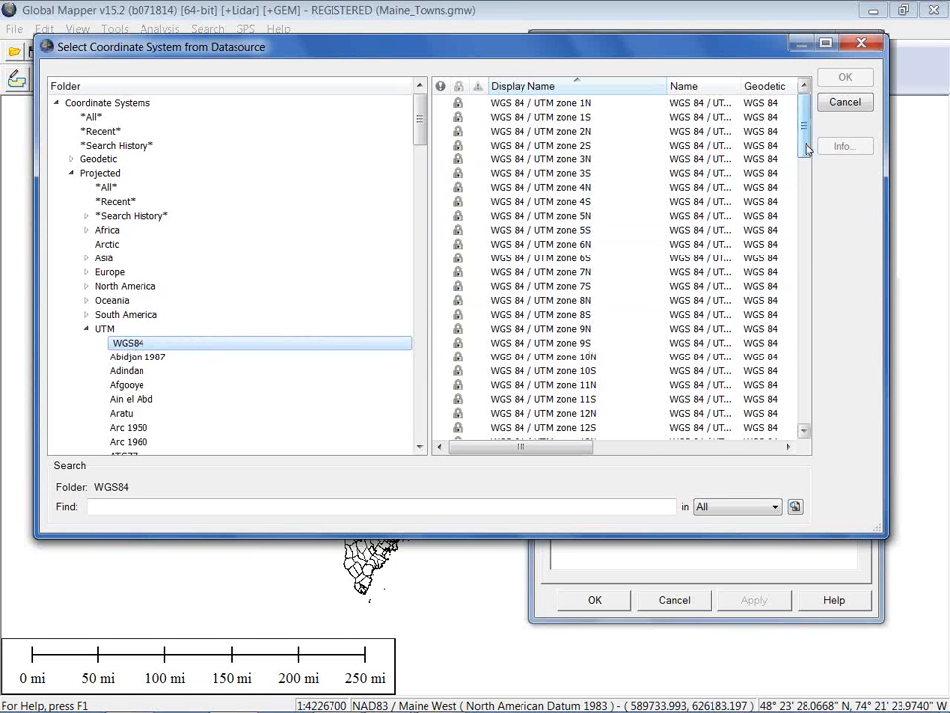
scroll(605, 124, down, 5)
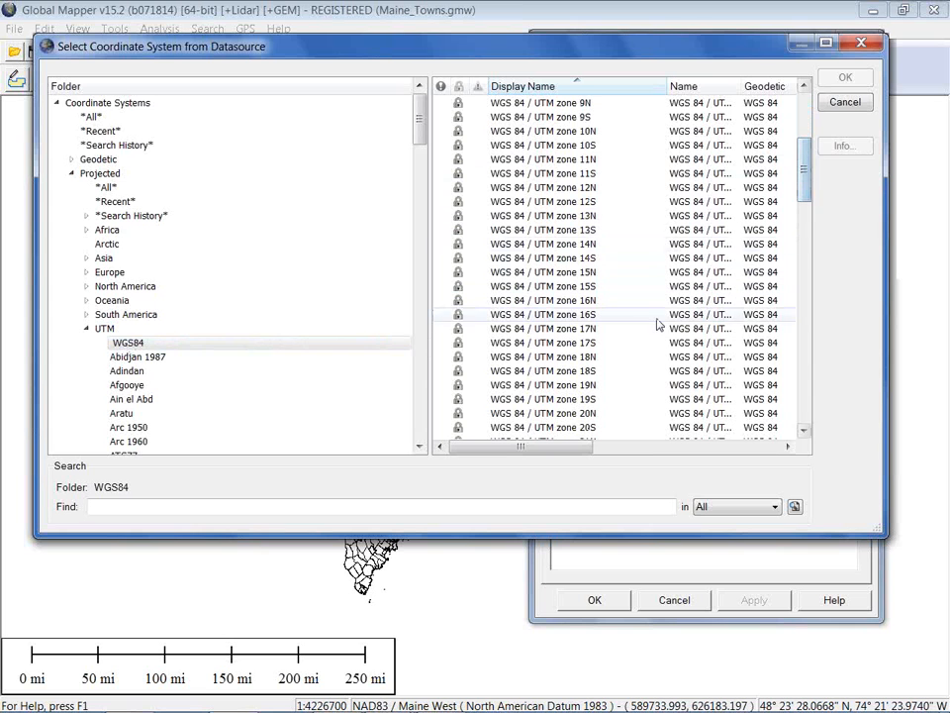
click(612, 386)
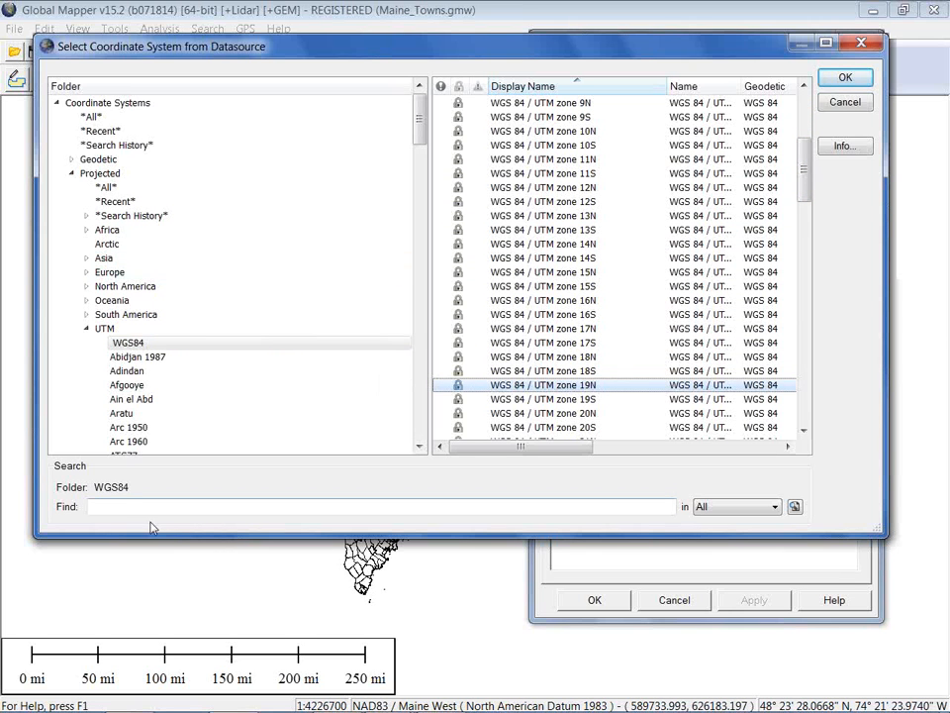
- Look over the attributes available for limiting a coordinate system search and the list of recently used coordinate systems
click(117, 507)
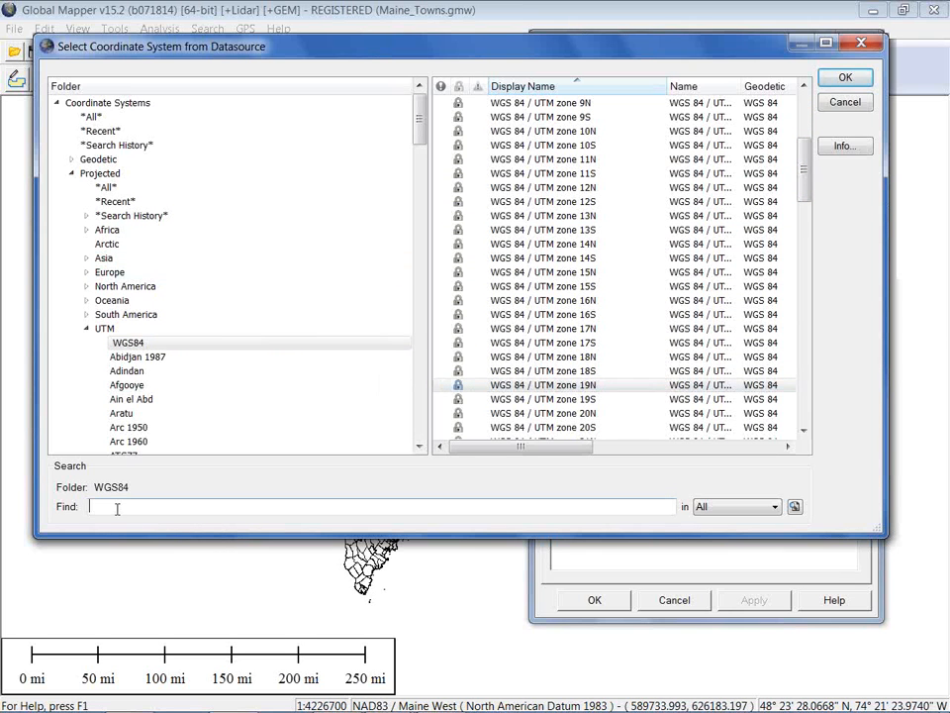
click(770, 506)
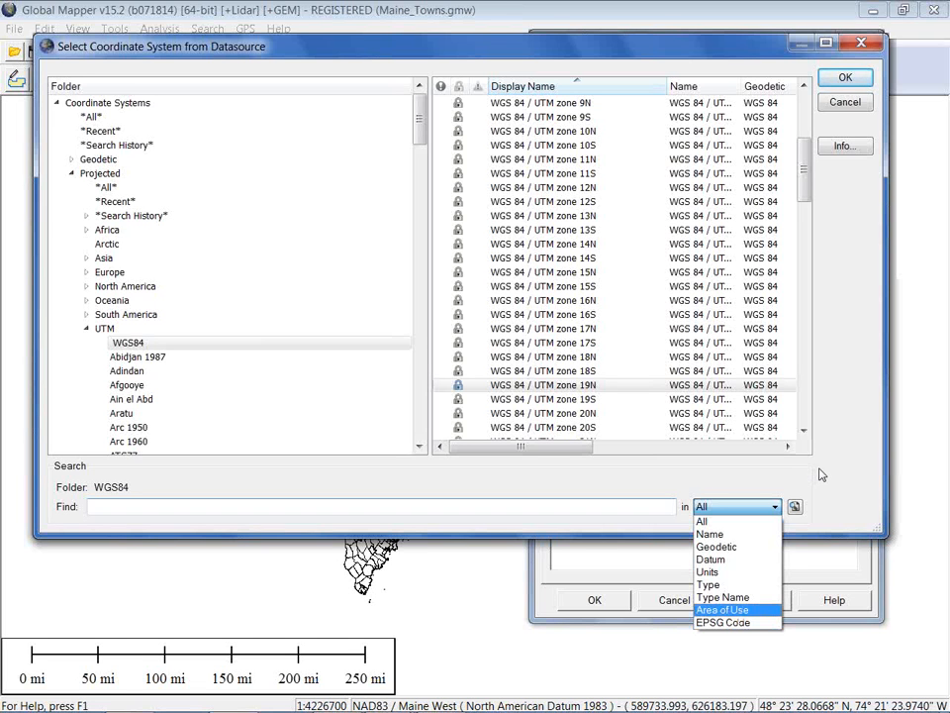
click(725, 458)
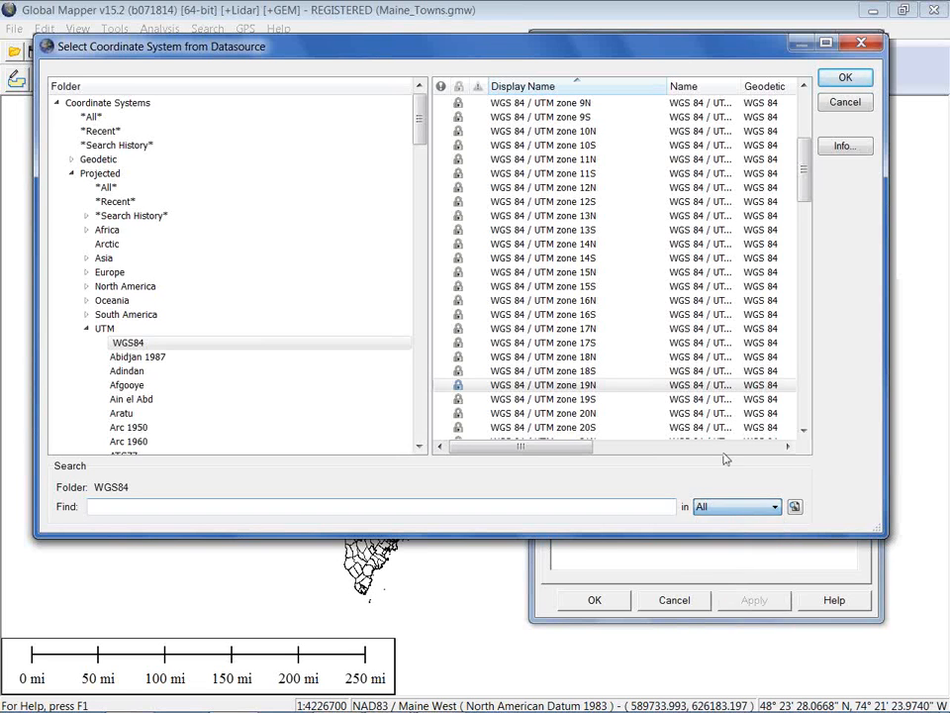
click(101, 131)
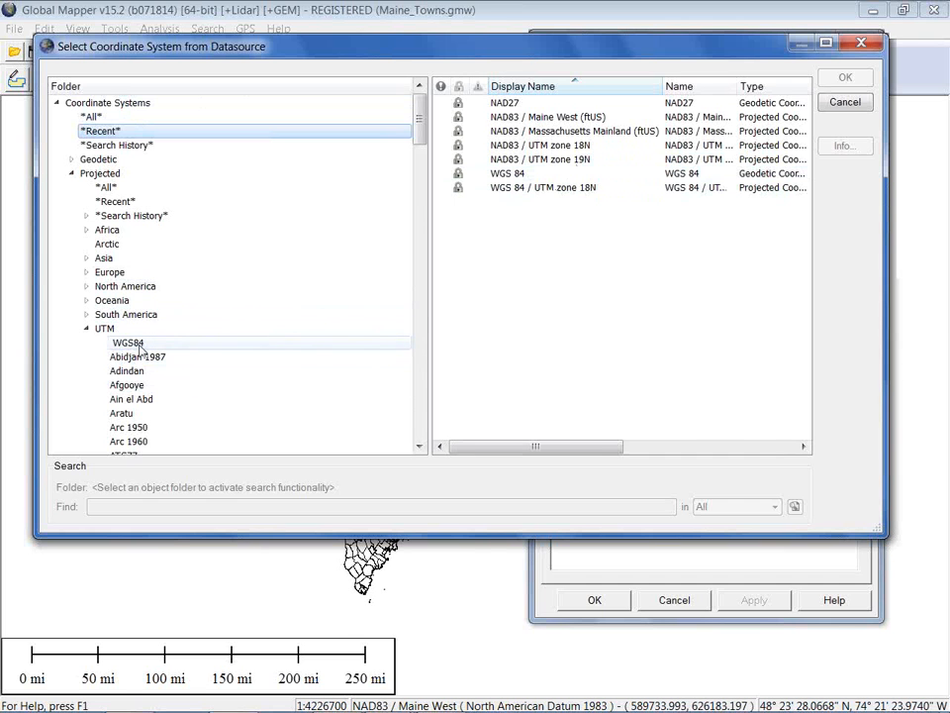
- Return to the UTM WGS84 folder and accept WGS 84 / UTM zone 19N as the horizontal coordinate system
click(348, 345)
click(804, 335)
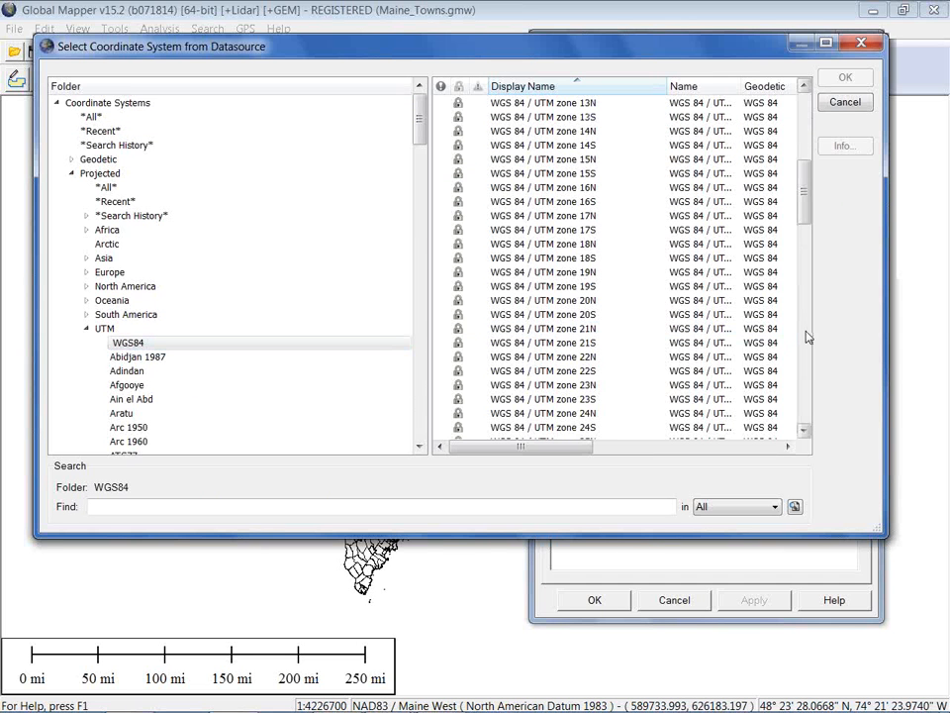
click(599, 278)
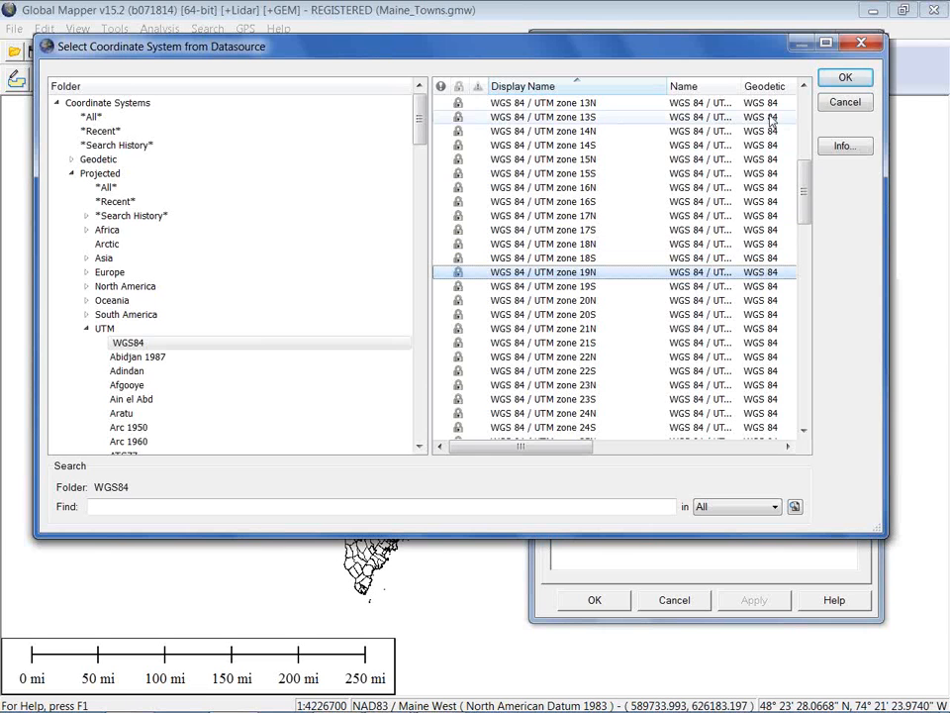
click(840, 79)
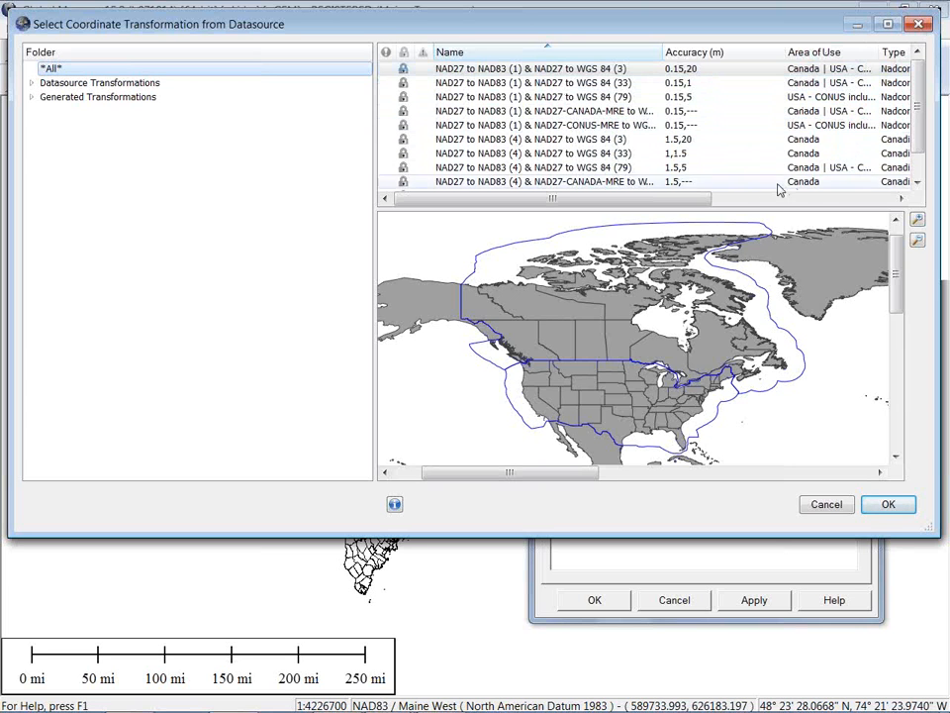
- Compare the transformations' coverage areas and accept NAD27 to NAD83 (1) & NAD27-CONUS-MRE, which covers USA - CONUS
scroll(917, 135, down, 1)
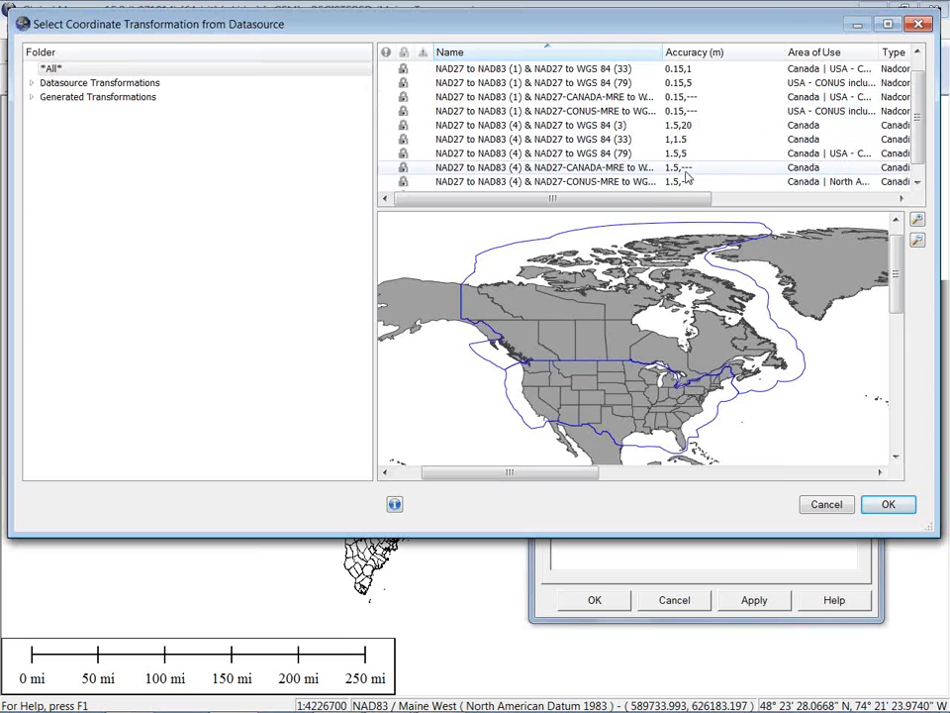
click(724, 115)
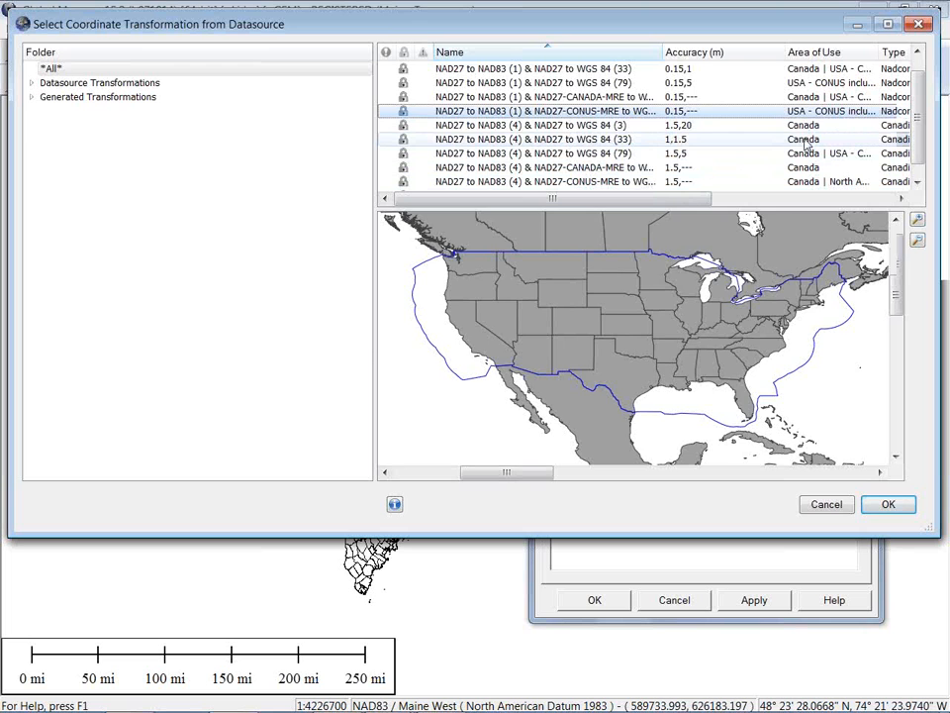
click(807, 139)
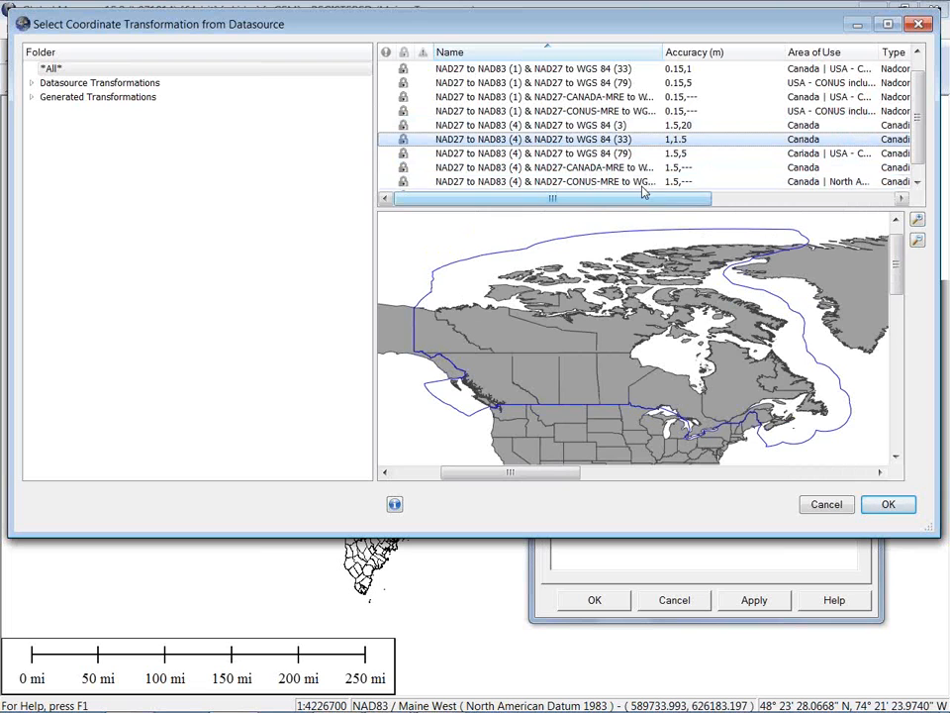
click(594, 111)
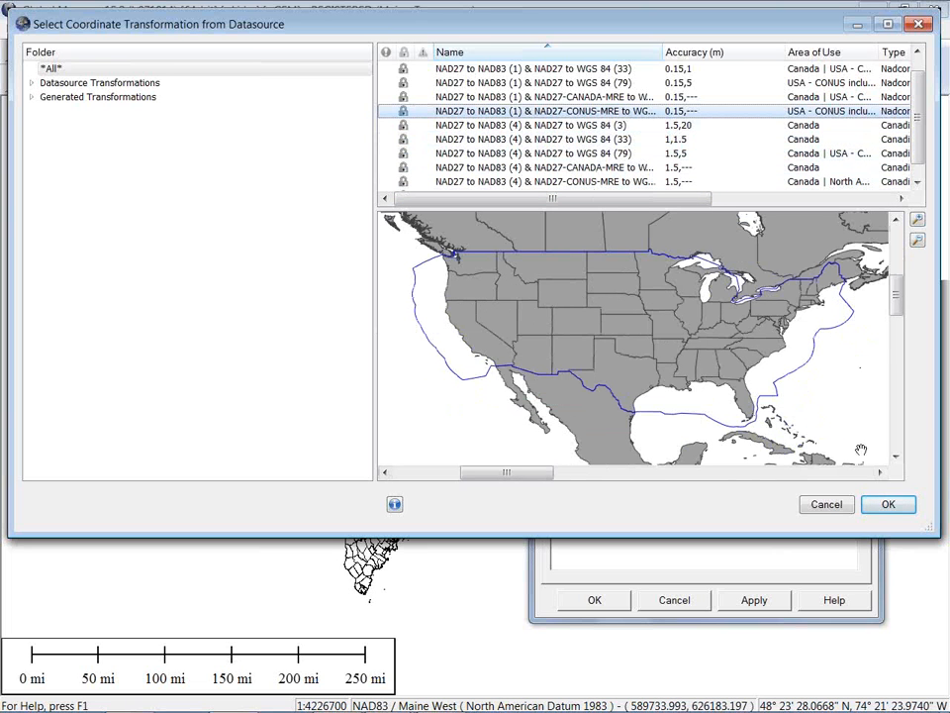
click(888, 505)
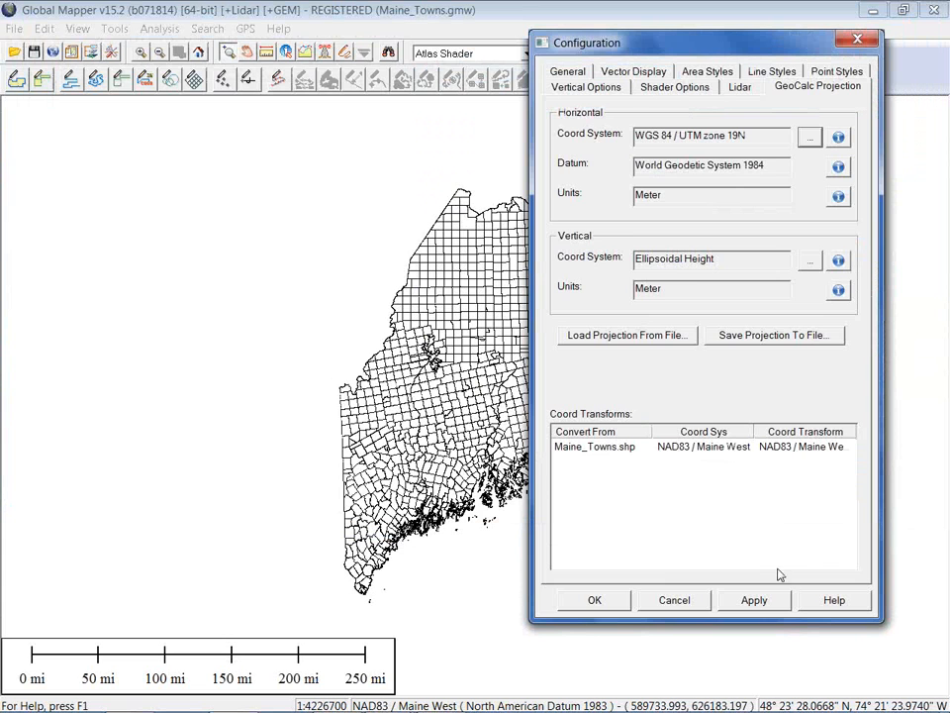
- Accept the configuration to reproject the map, and unload all data without saving the workspace changes
drag(699, 44, 172, 19)
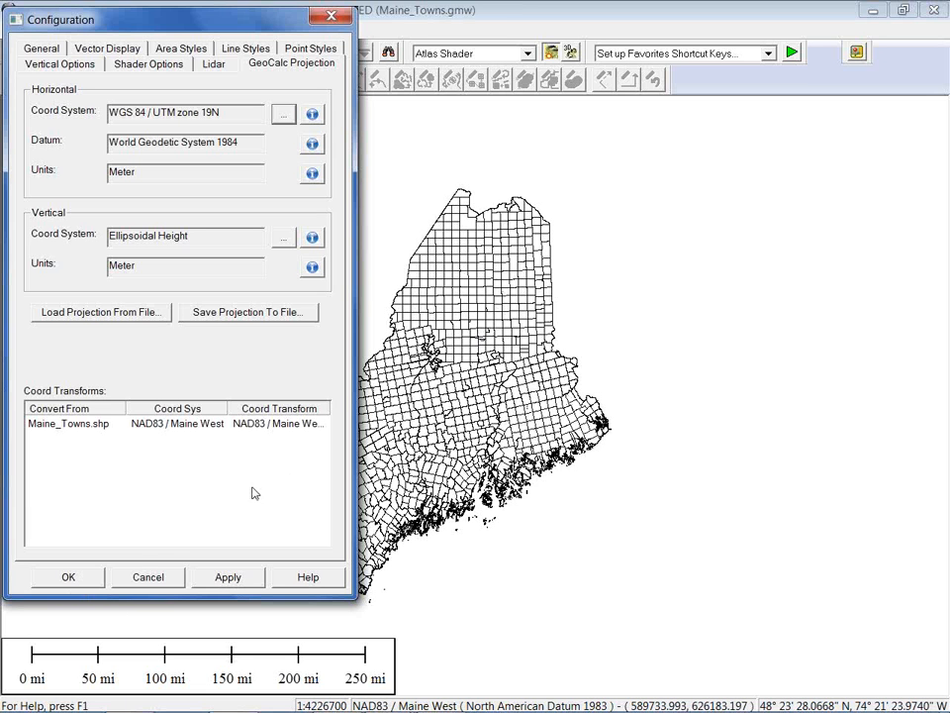
click(94, 583)
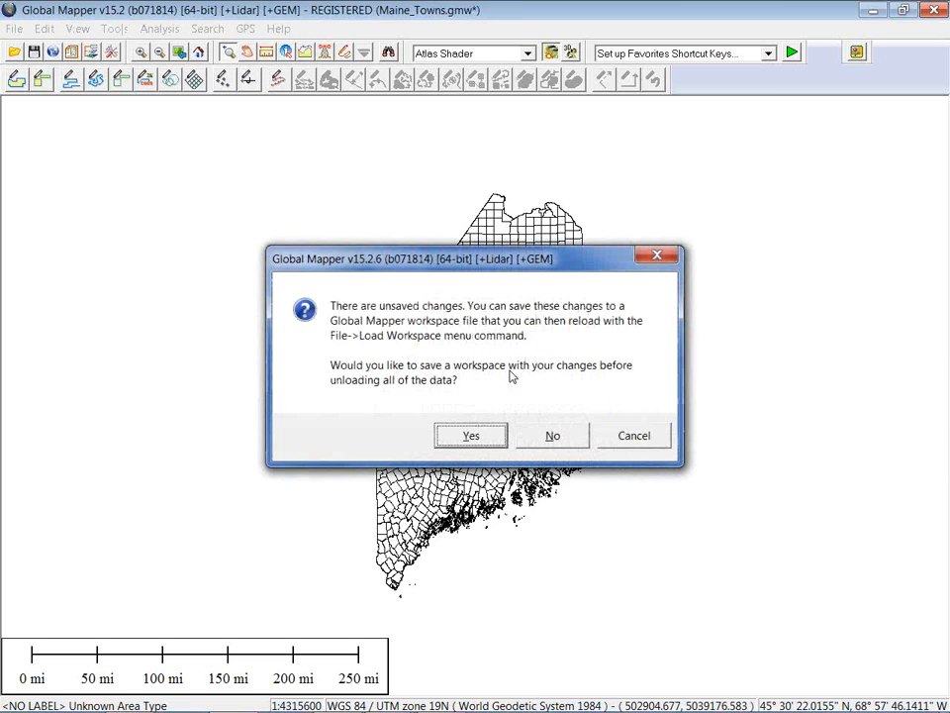
click(555, 435)
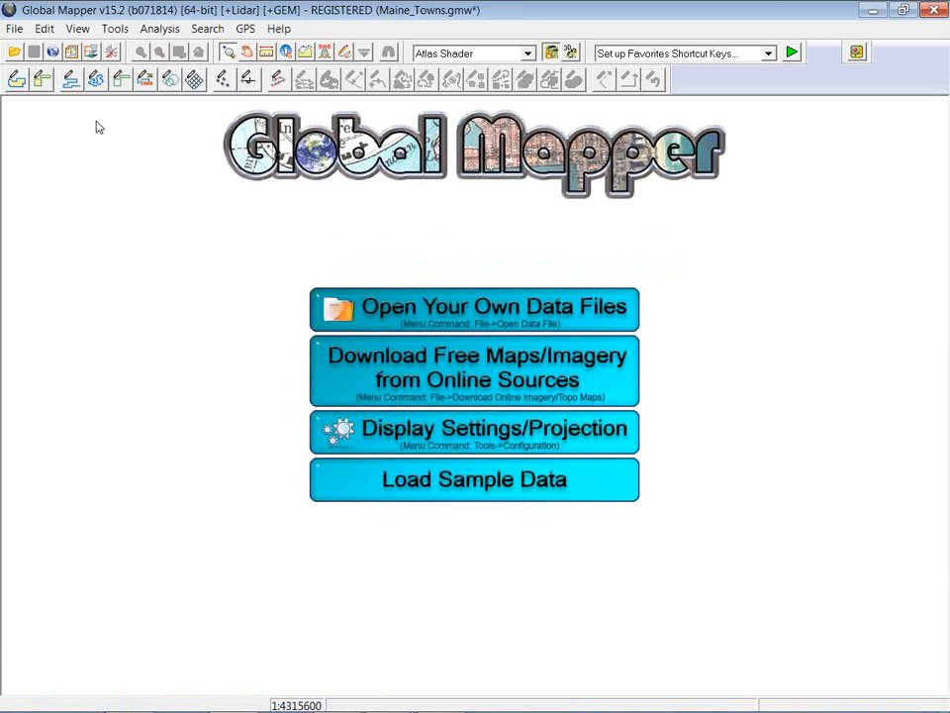
- Enable the advanced option GEOCALC: Autoselect most accurate Transform in the general configuration and accept the settings
click(113, 53)
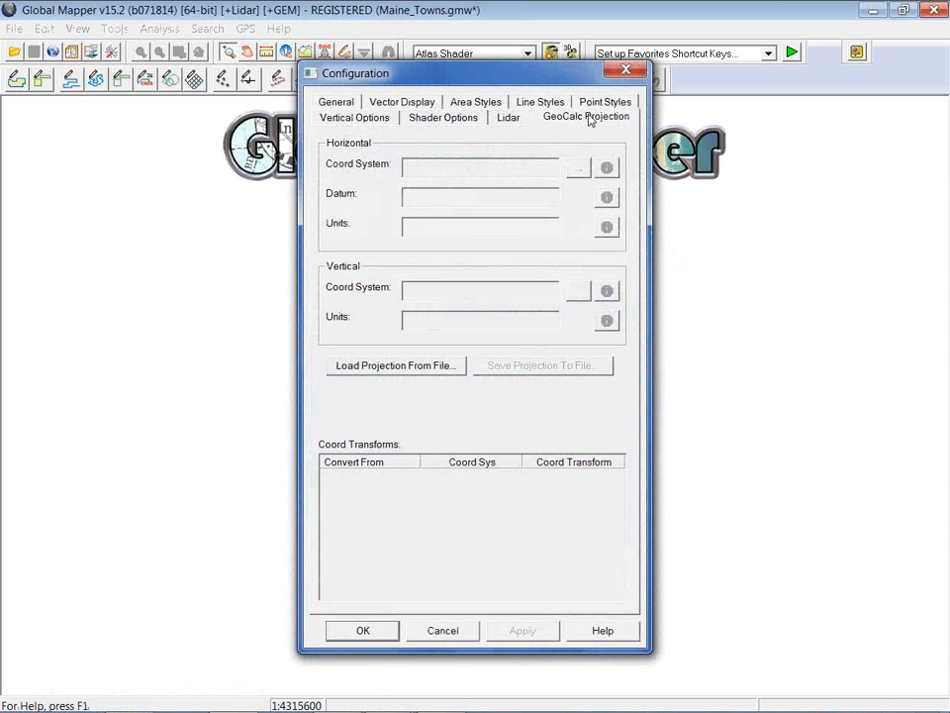
click(338, 100)
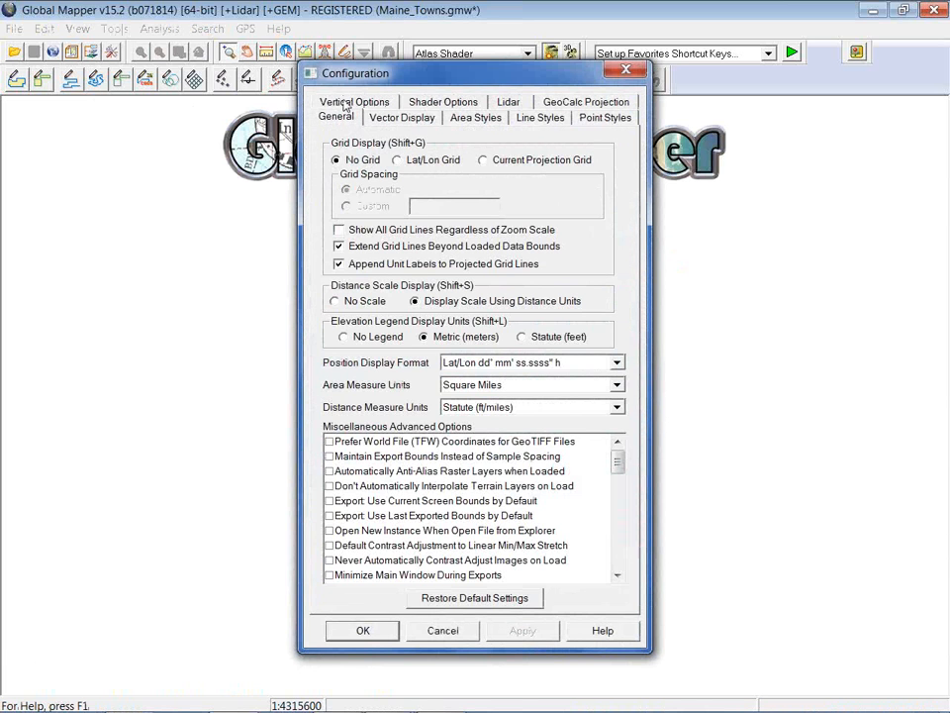
drag(617, 462, 594, 560)
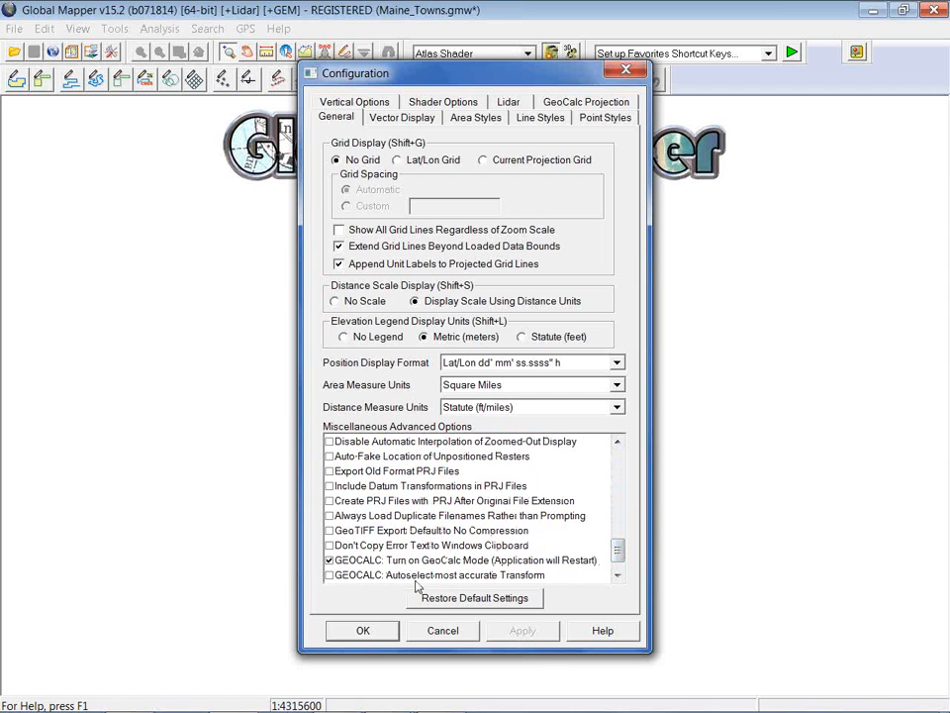
click(330, 575)
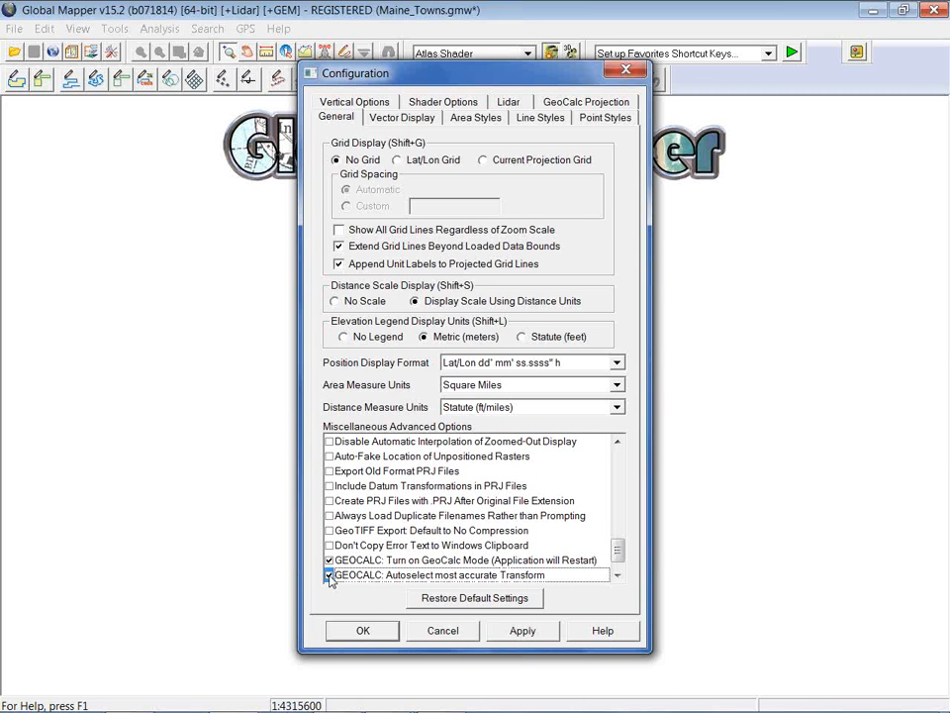
click(381, 635)
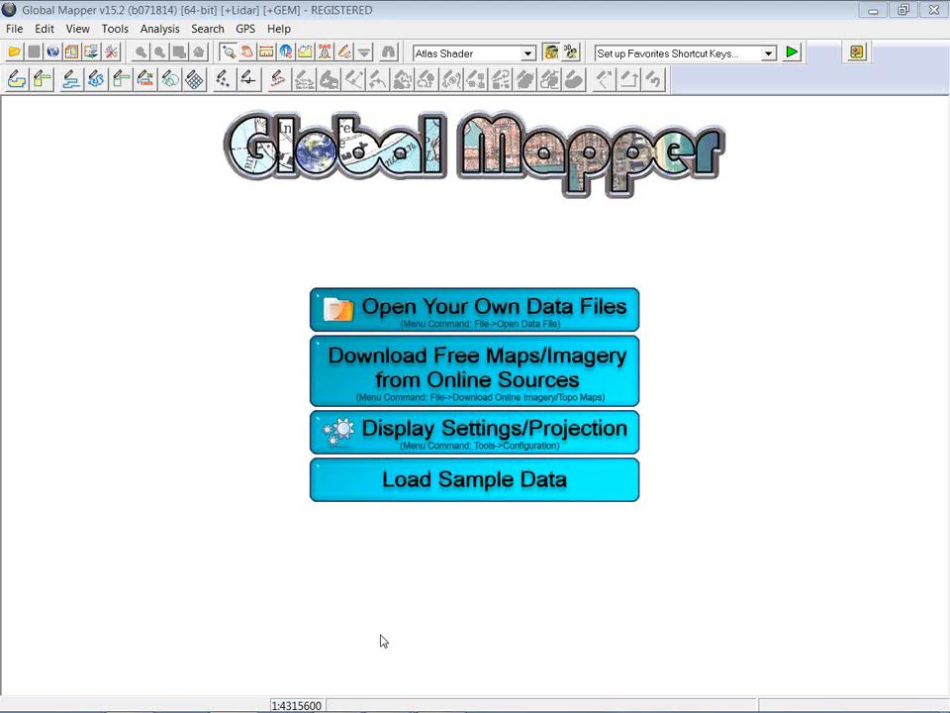
click(14, 28)
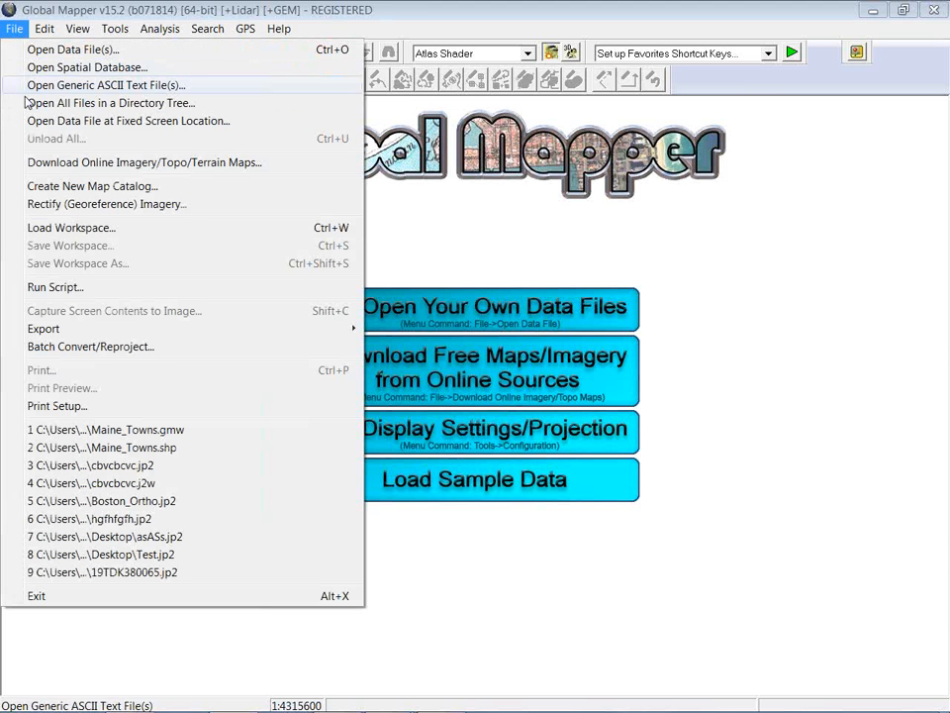
click(85, 233)
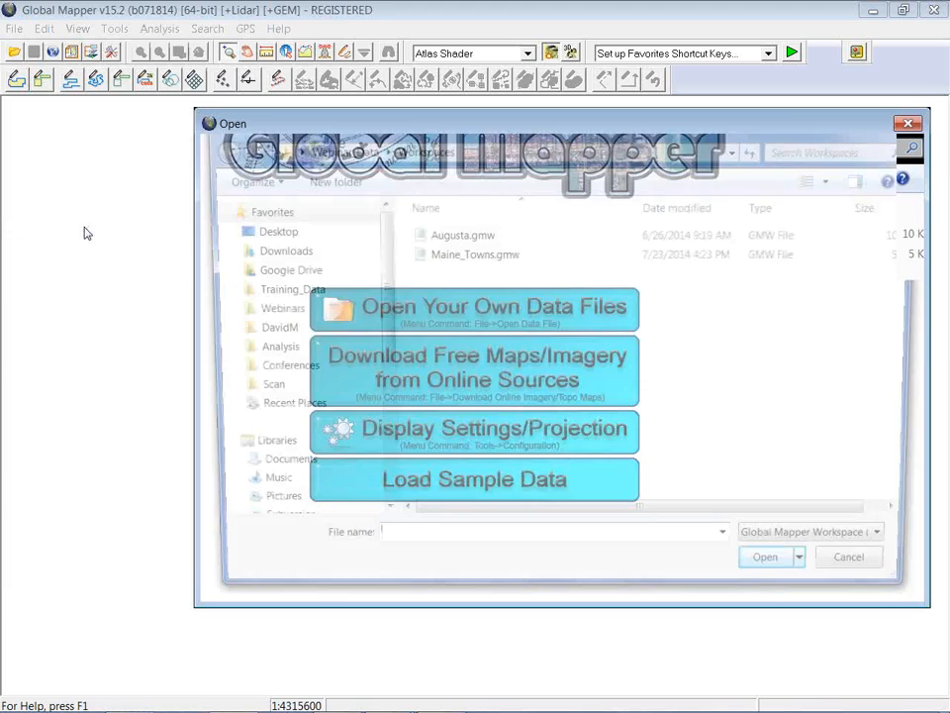
click(907, 123)
- Open the recently used Boston_Ortho.jp2 image and review its GeoCalc projection details in the layer's metadata
click(15, 29)
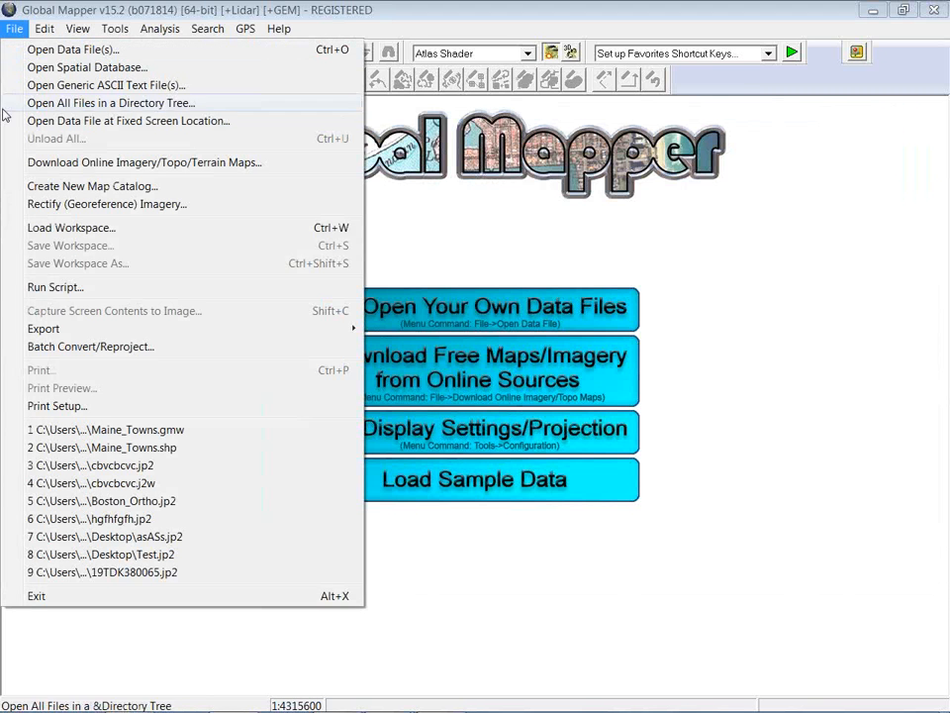
click(146, 502)
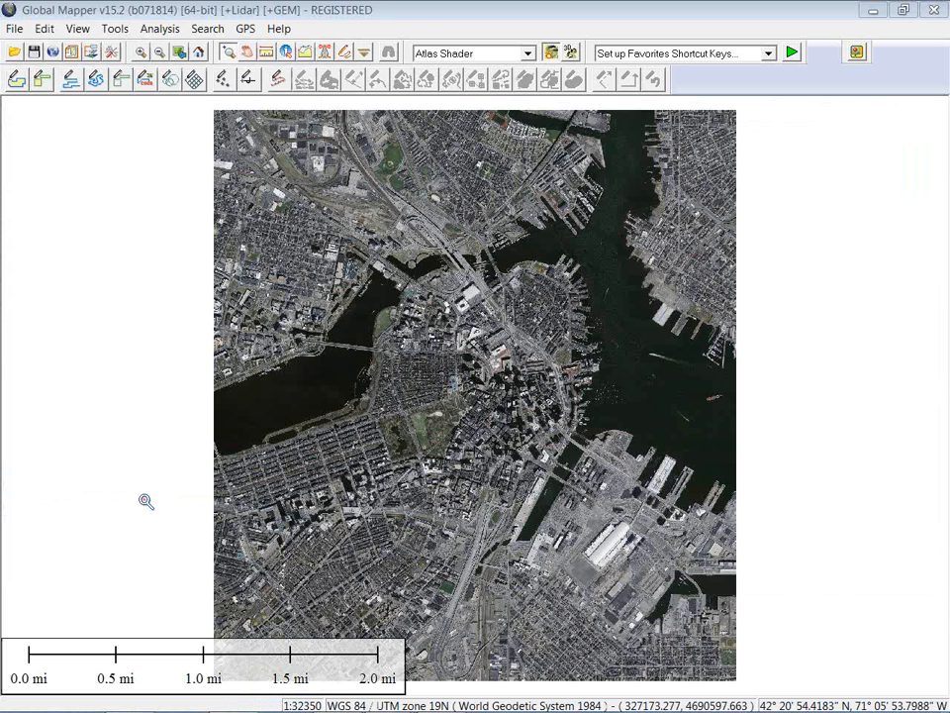
click(94, 54)
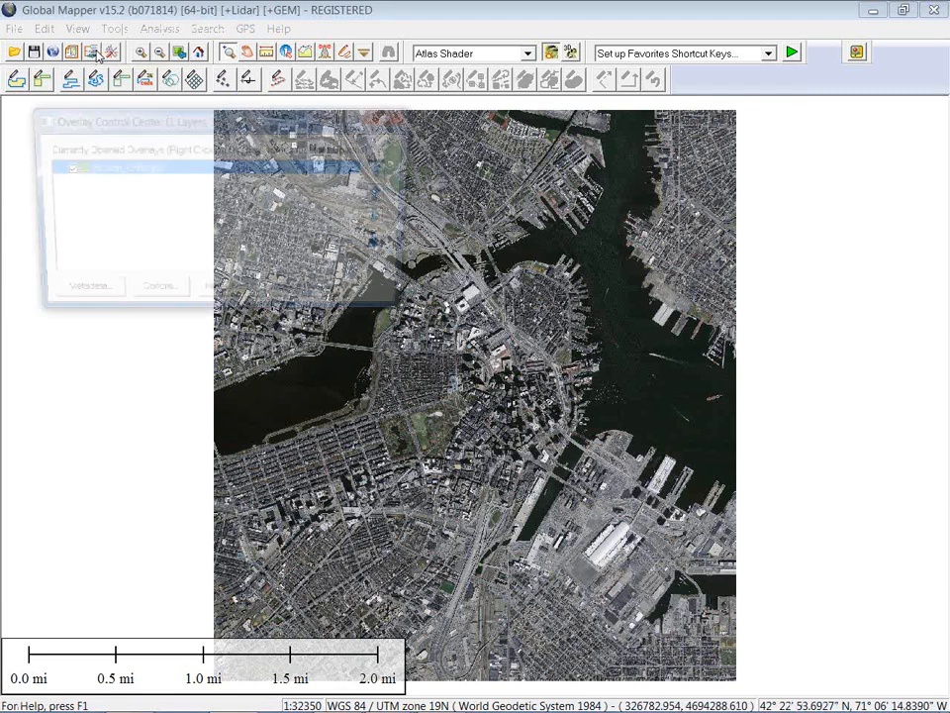
click(83, 298)
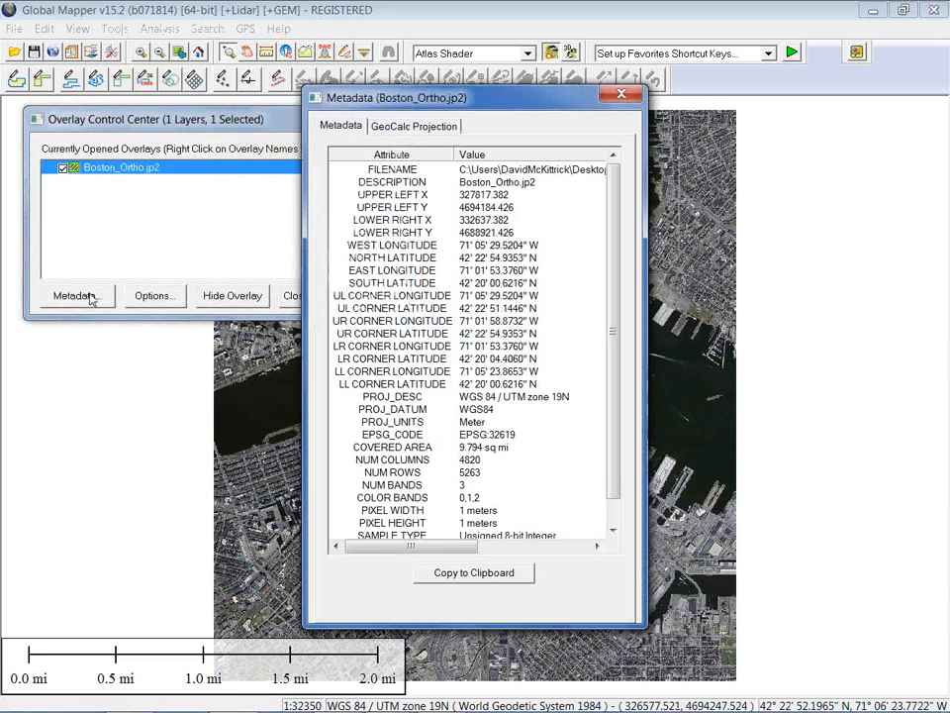
click(403, 136)
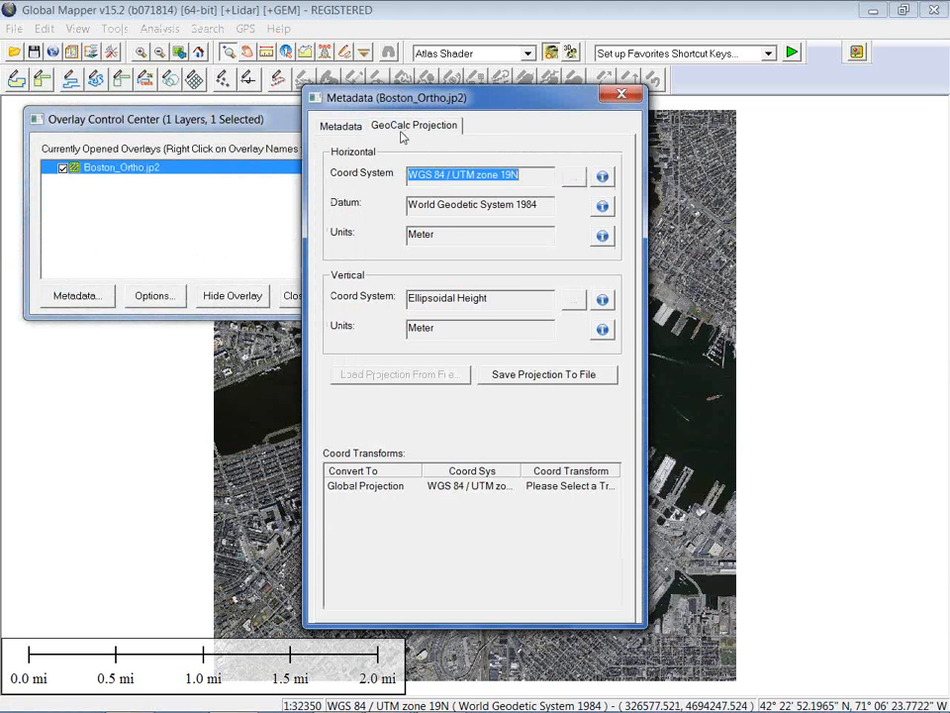
drag(481, 103, 305, 86)
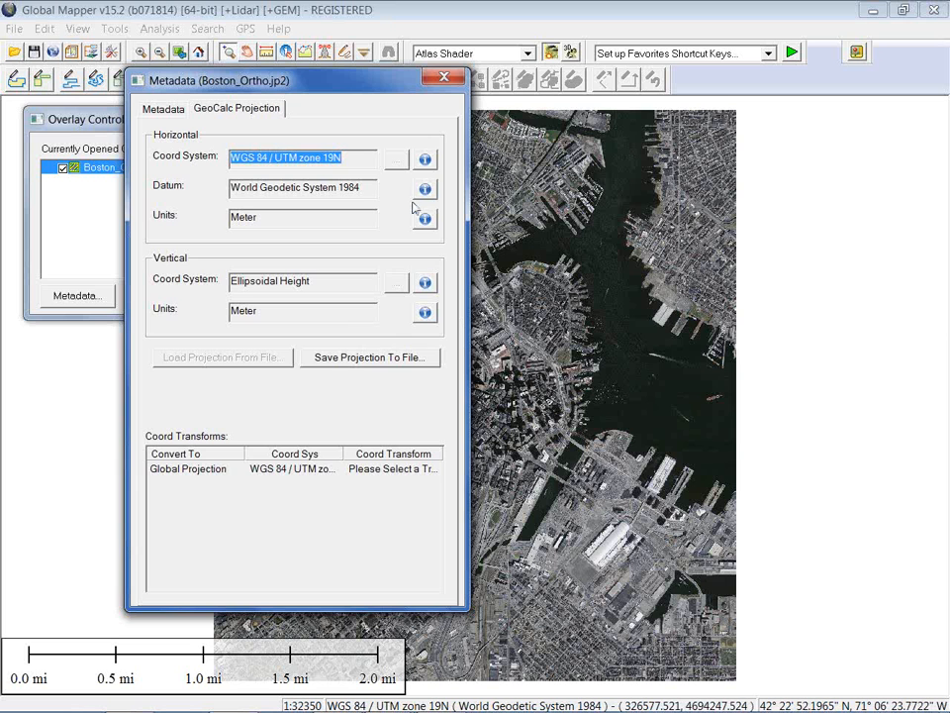
click(442, 79)
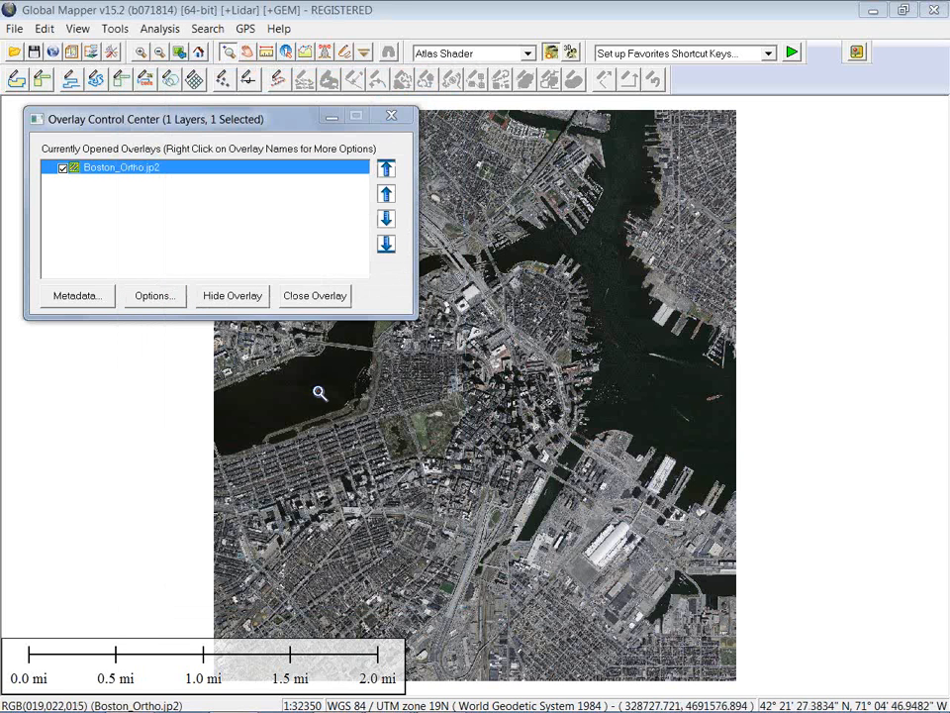
- Start choosing a new horizontal coordinate system for the GeoCalc projection, with the top-level Coordinate Systems folder as the search scope
click(113, 54)
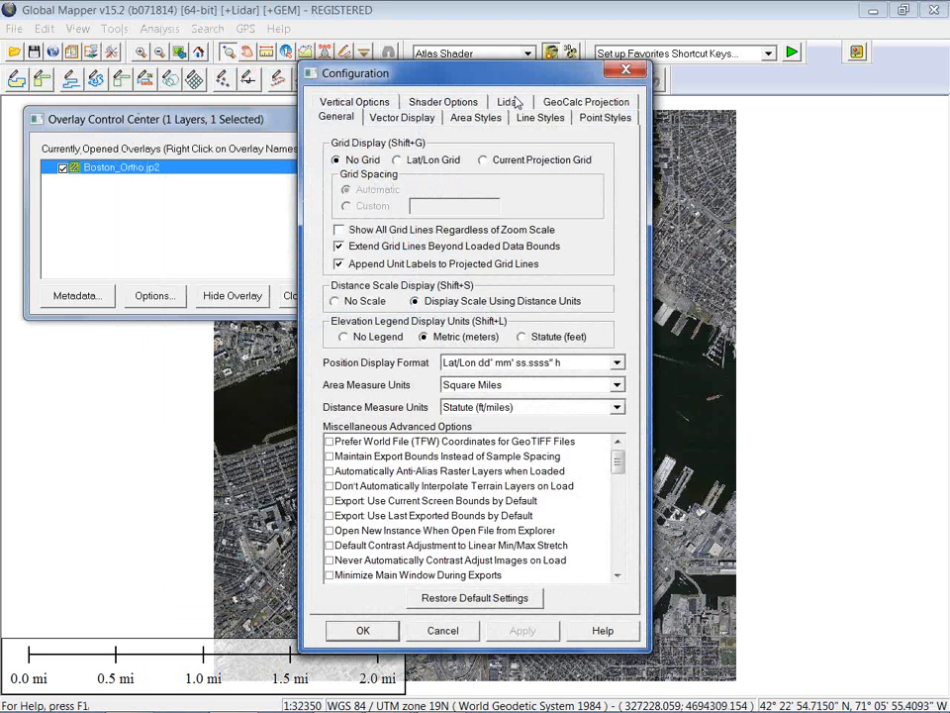
click(567, 107)
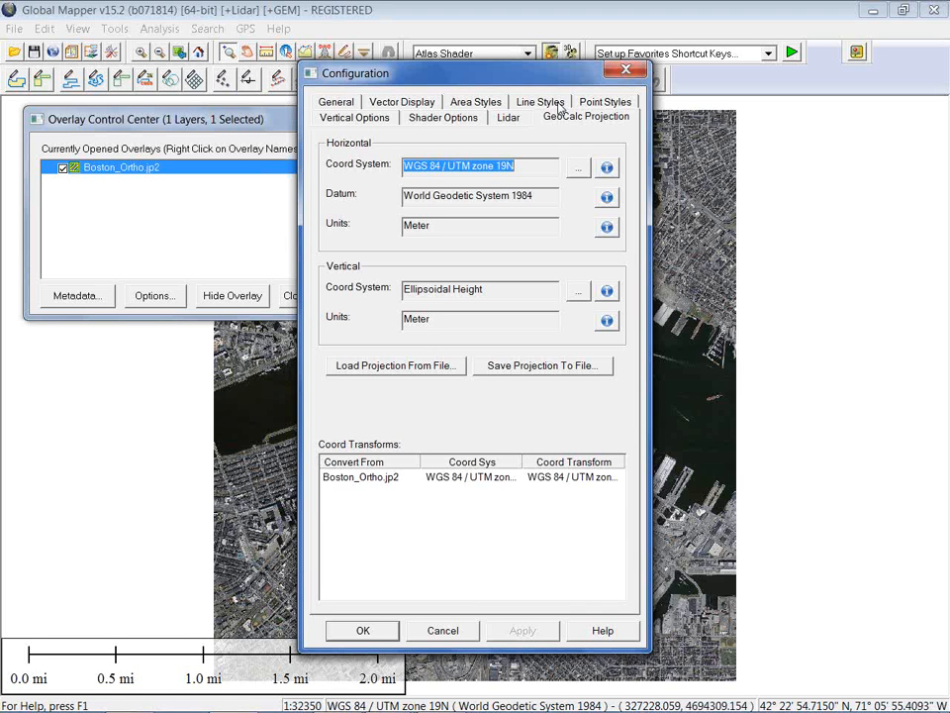
click(581, 170)
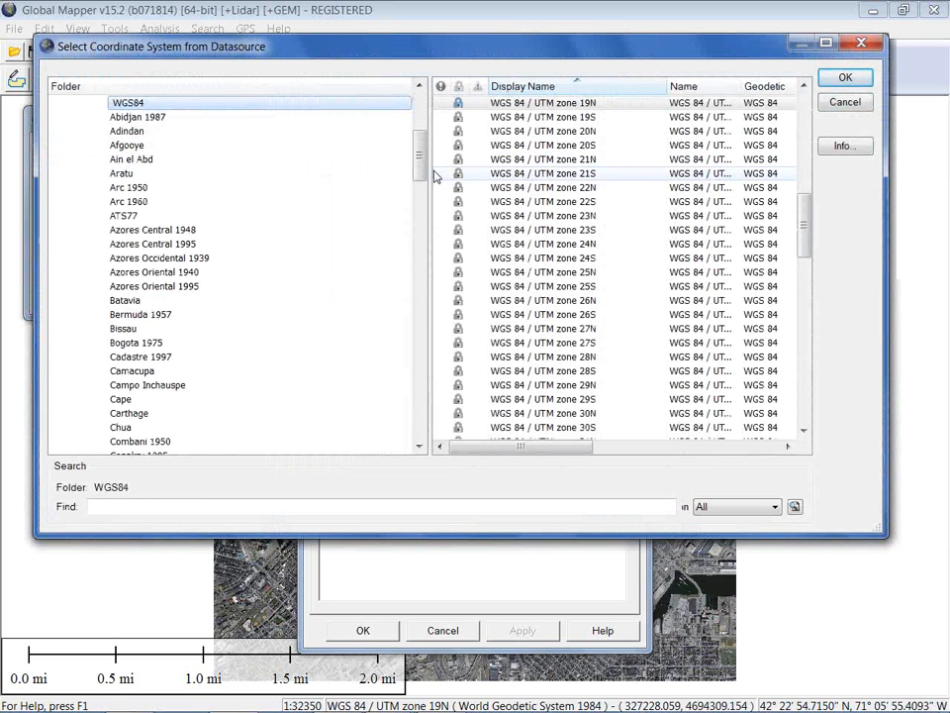
scroll(117, 260, up, 5)
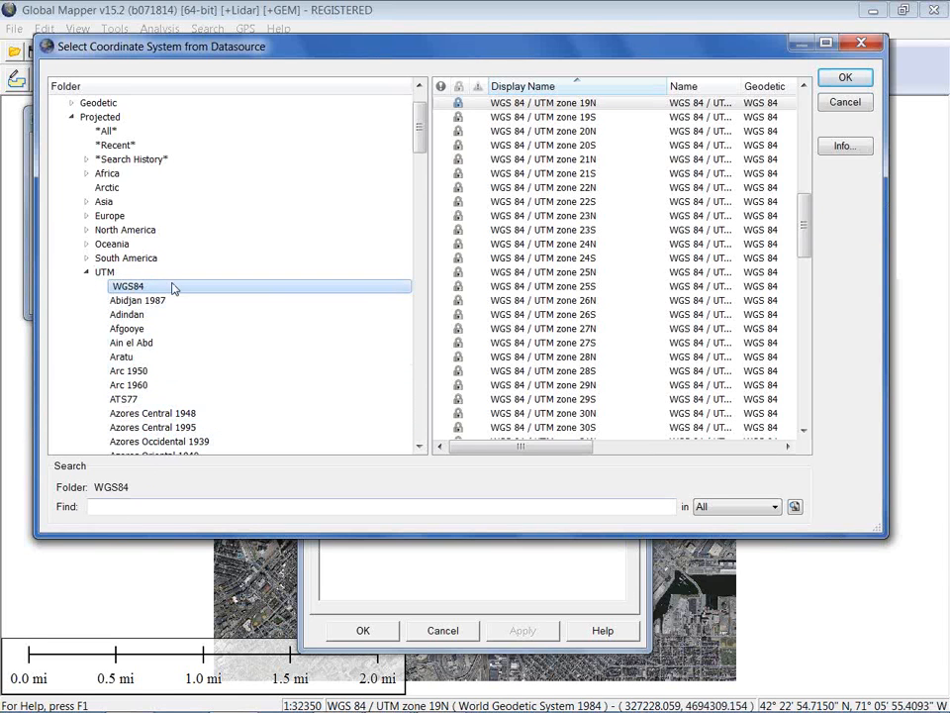
click(87, 272)
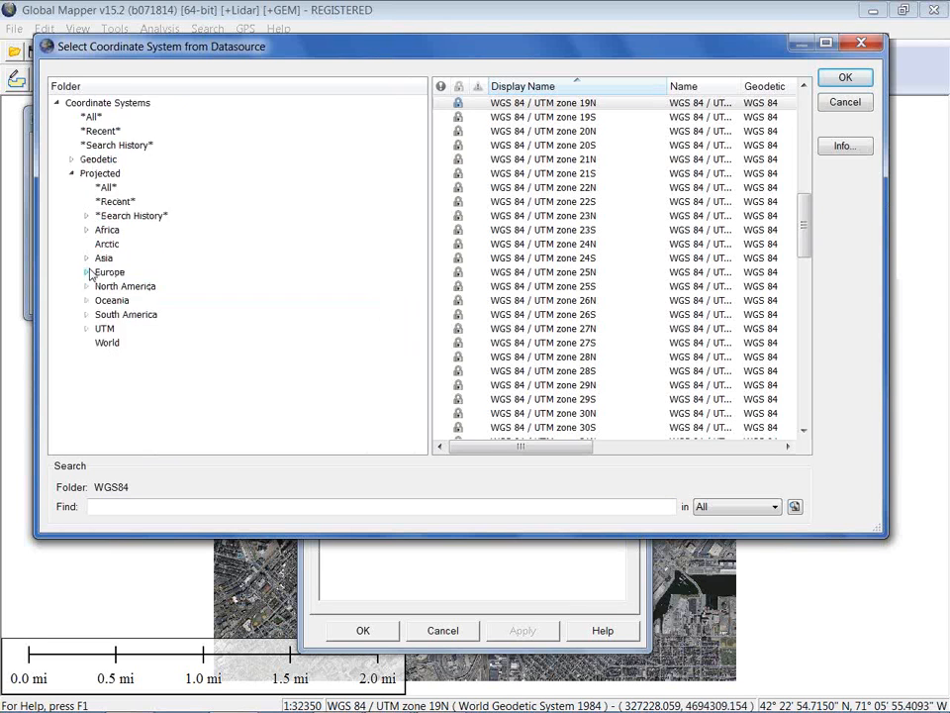
click(91, 118)
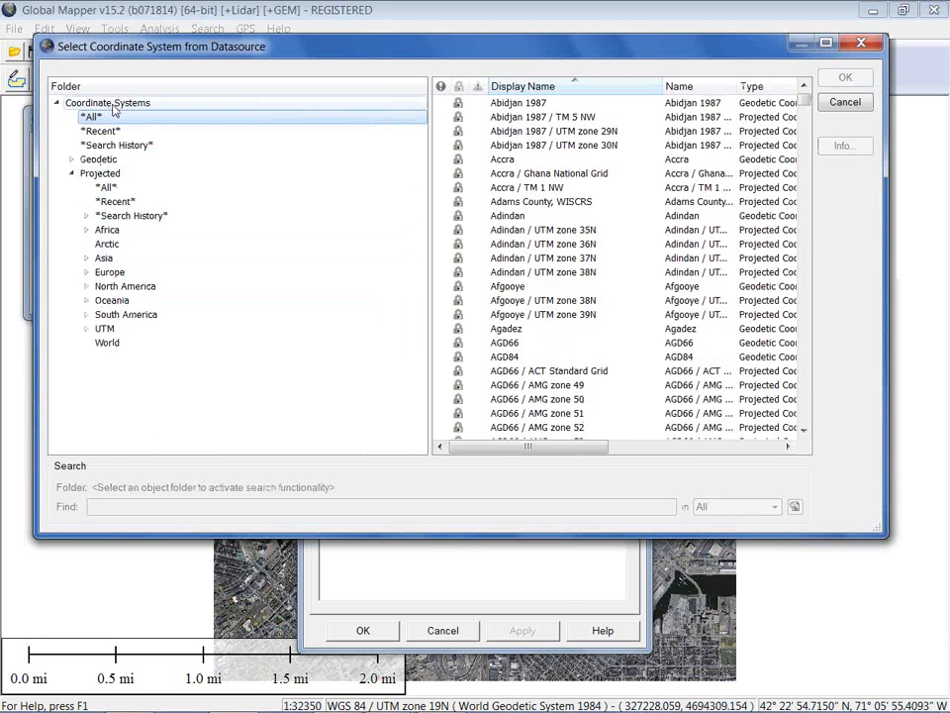
click(111, 104)
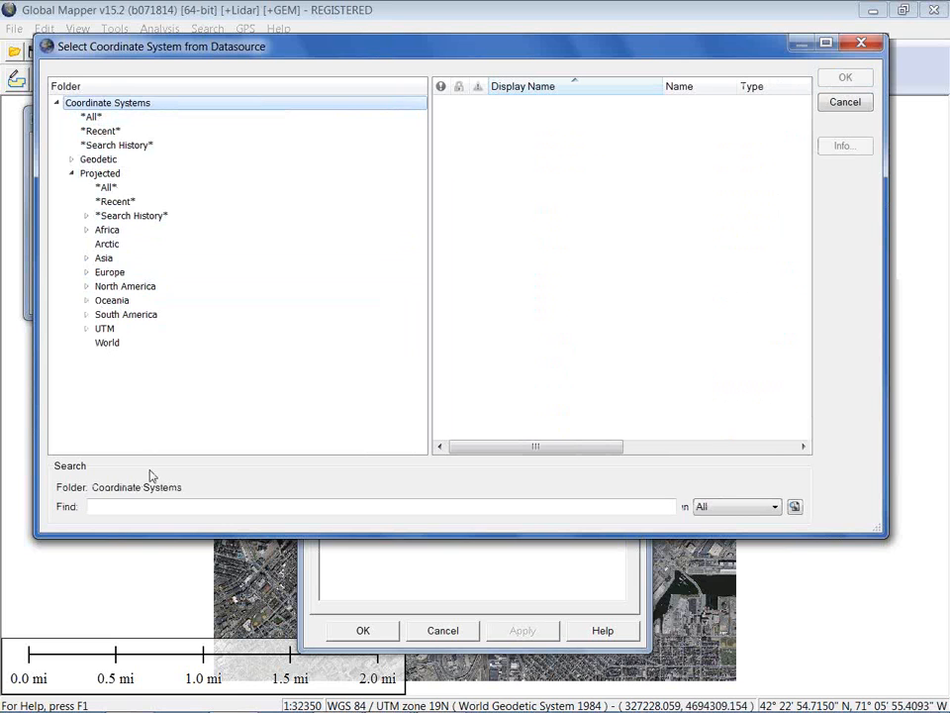
- Search by EPSG Code for 2249 and reproject the map to NAD83 / Massachusetts Mainland (ftUS)
click(110, 508)
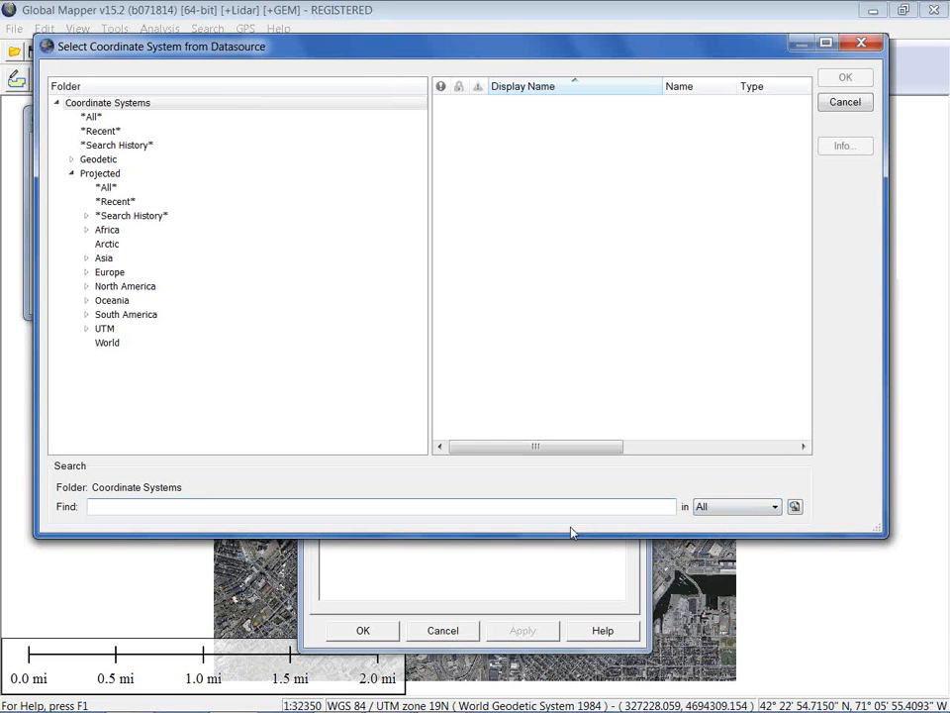
text(2249)
click(774, 507)
click(715, 585)
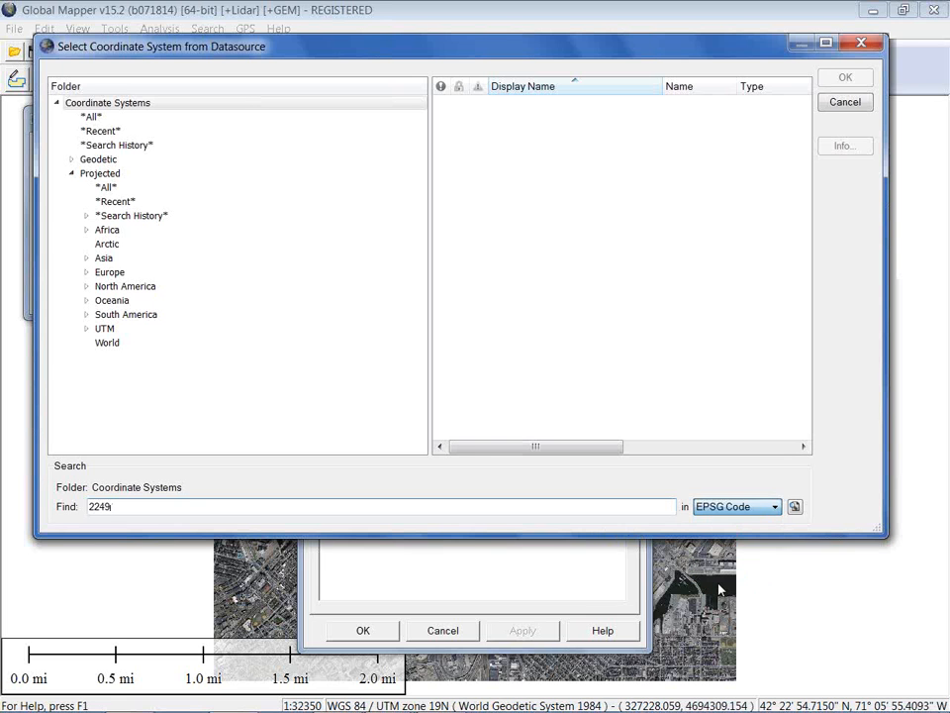
click(796, 507)
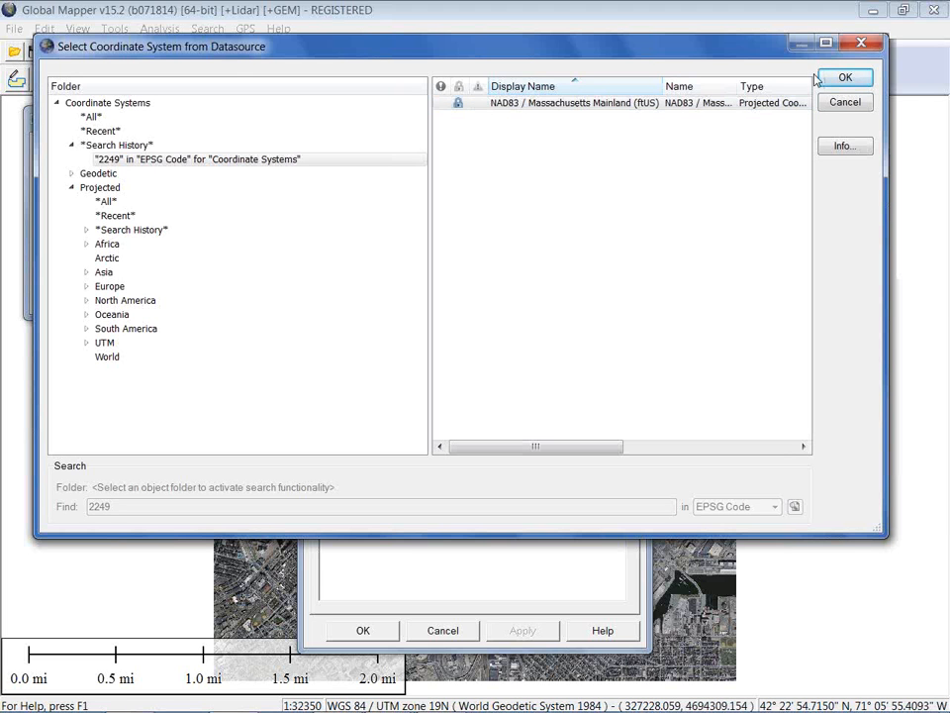
click(843, 78)
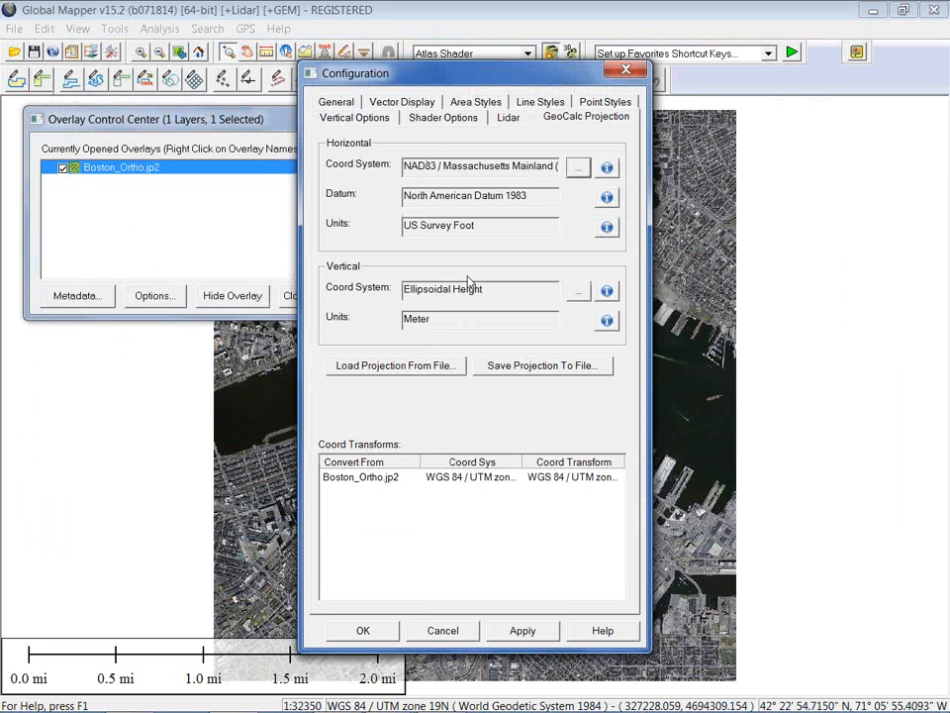
click(381, 634)
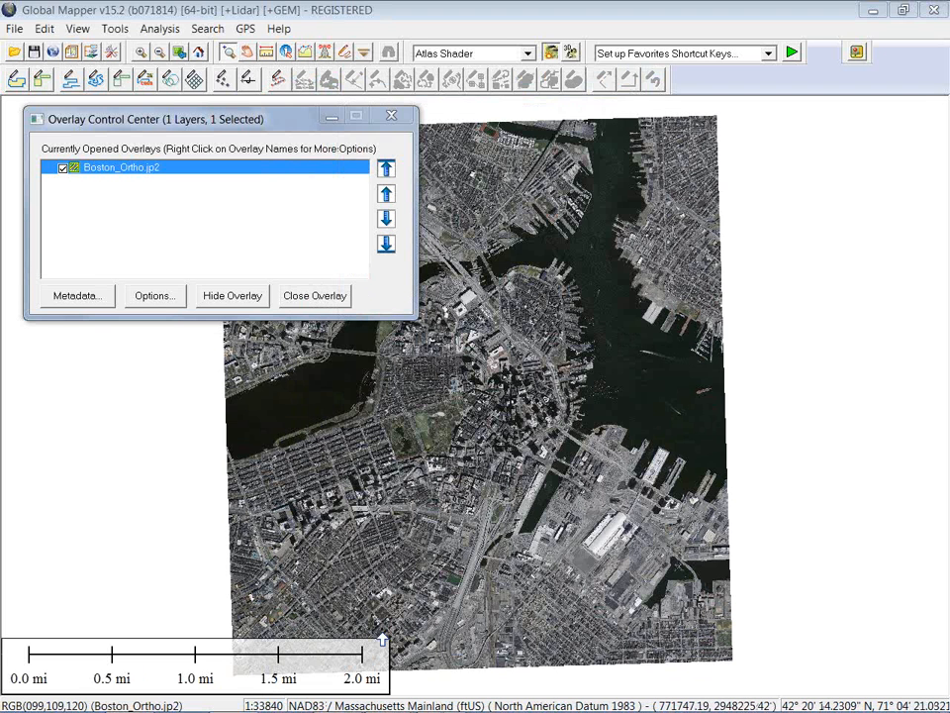
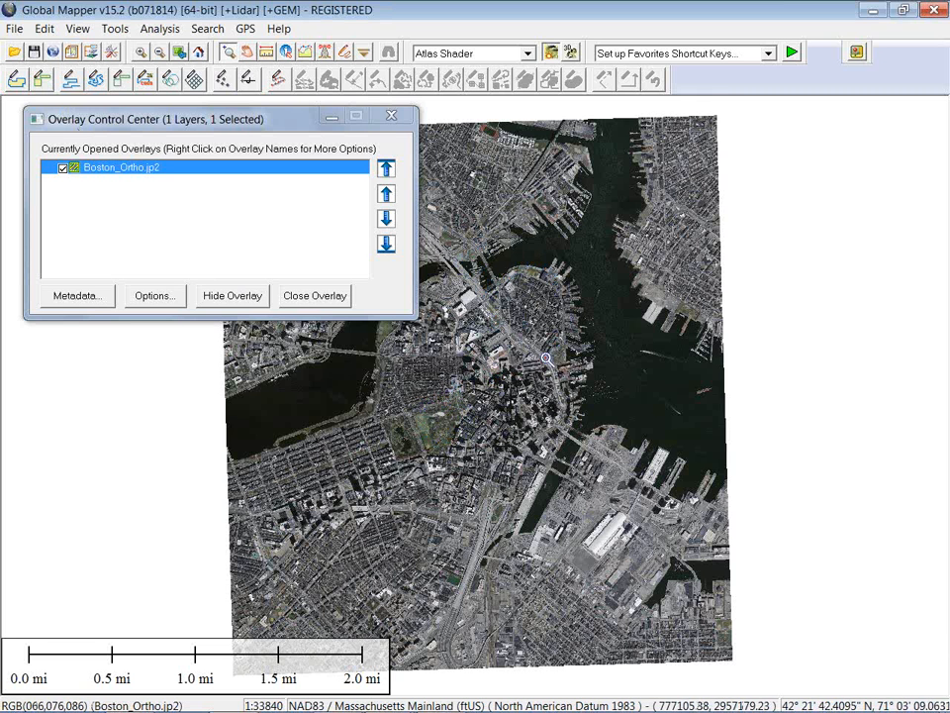
- Draw a six-sided area of about 0.056 sq mi over the city blocks beside the harbor, keep its default feature settings, and select it
click(41, 79)
click(536, 291)
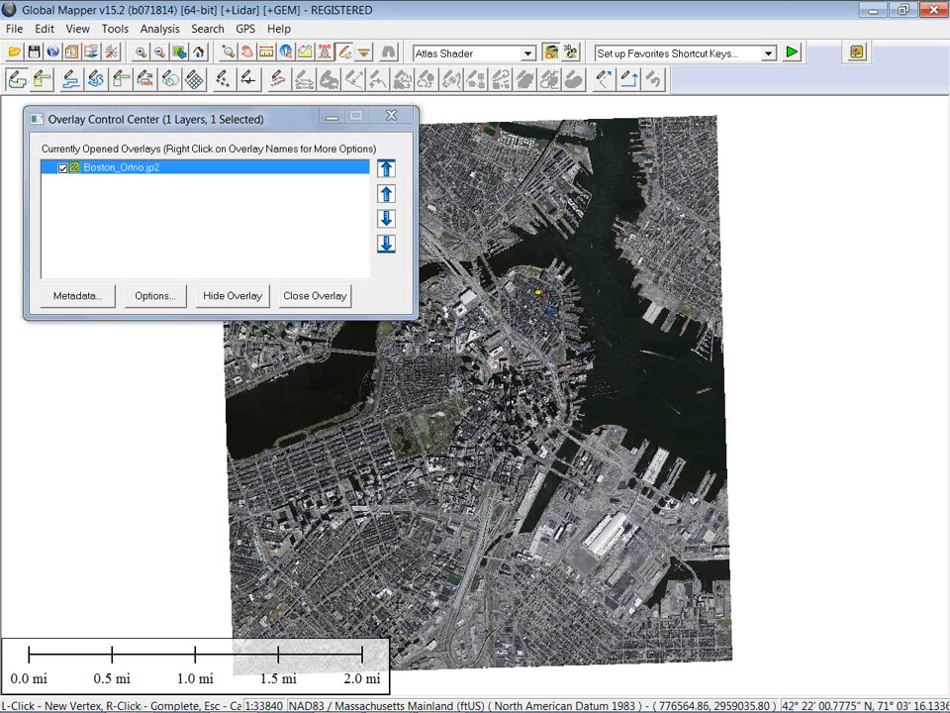
click(553, 317)
click(533, 337)
click(509, 318)
click(504, 302)
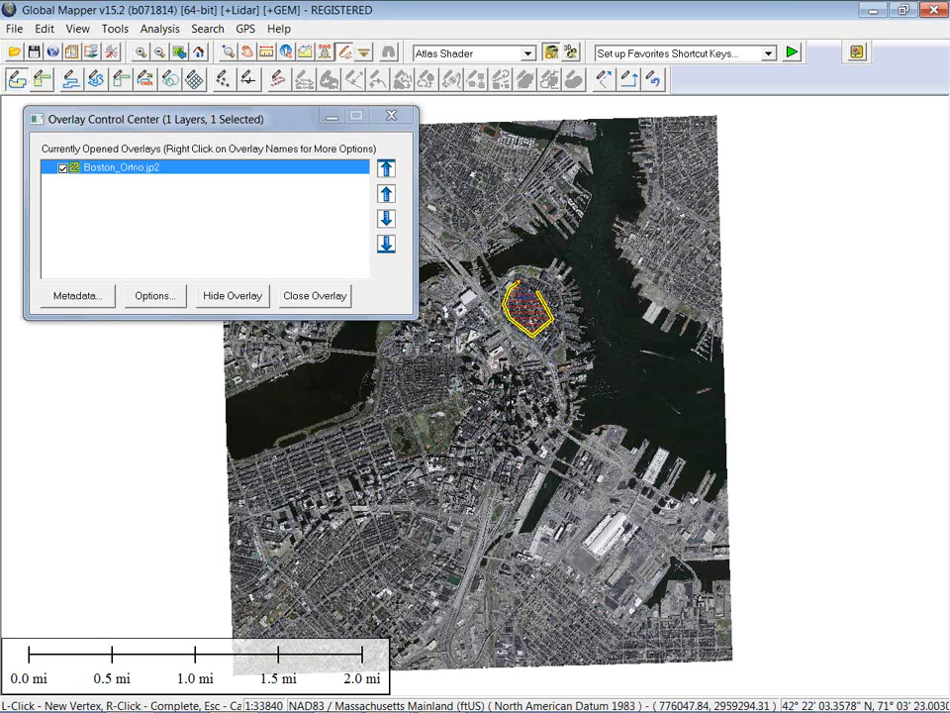
right_click(516, 284)
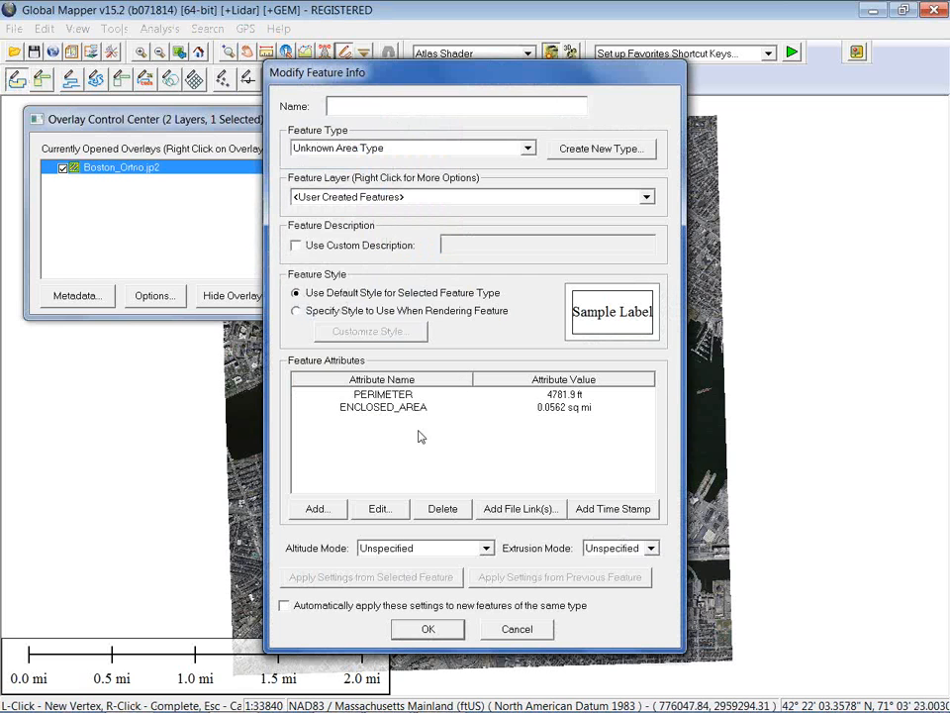
click(428, 629)
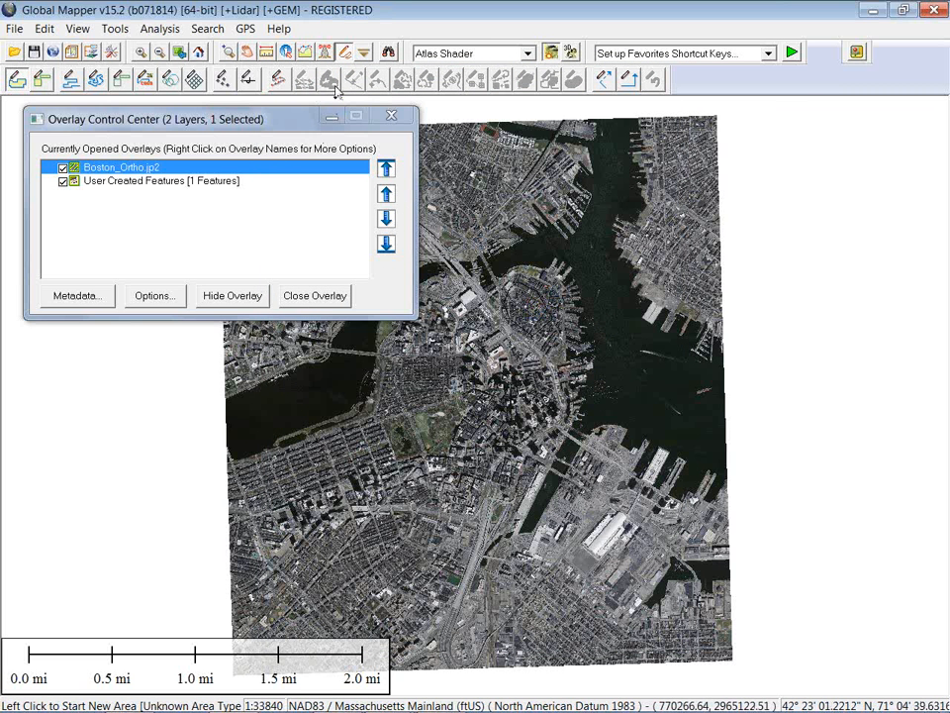
click(526, 309)
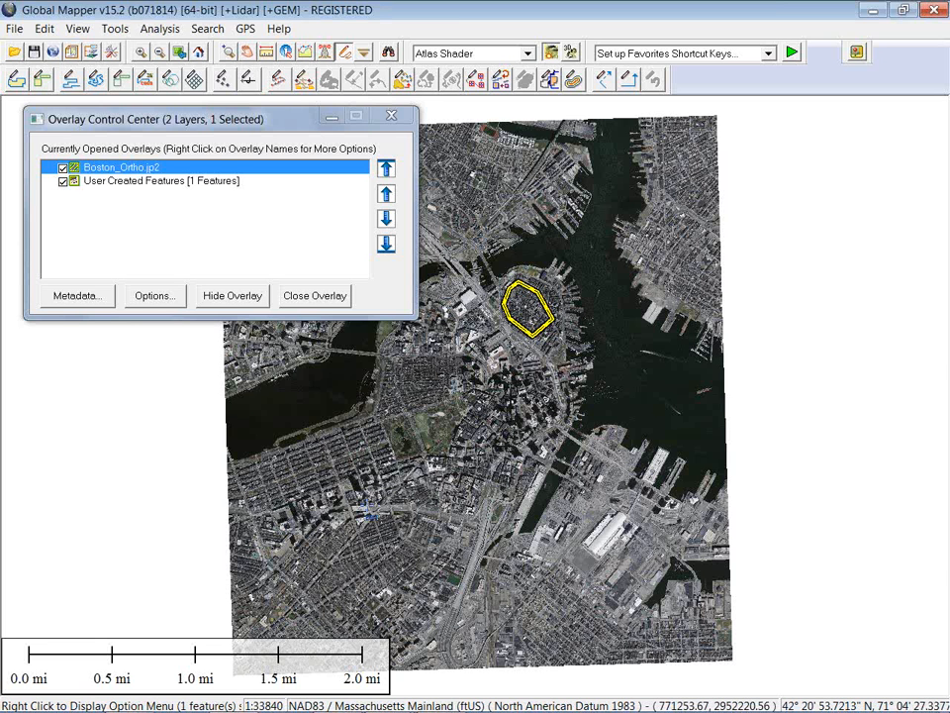
- Unload the Boston image and drawn area without saving a workspace, and close the overlay list
key(ctrl+u)
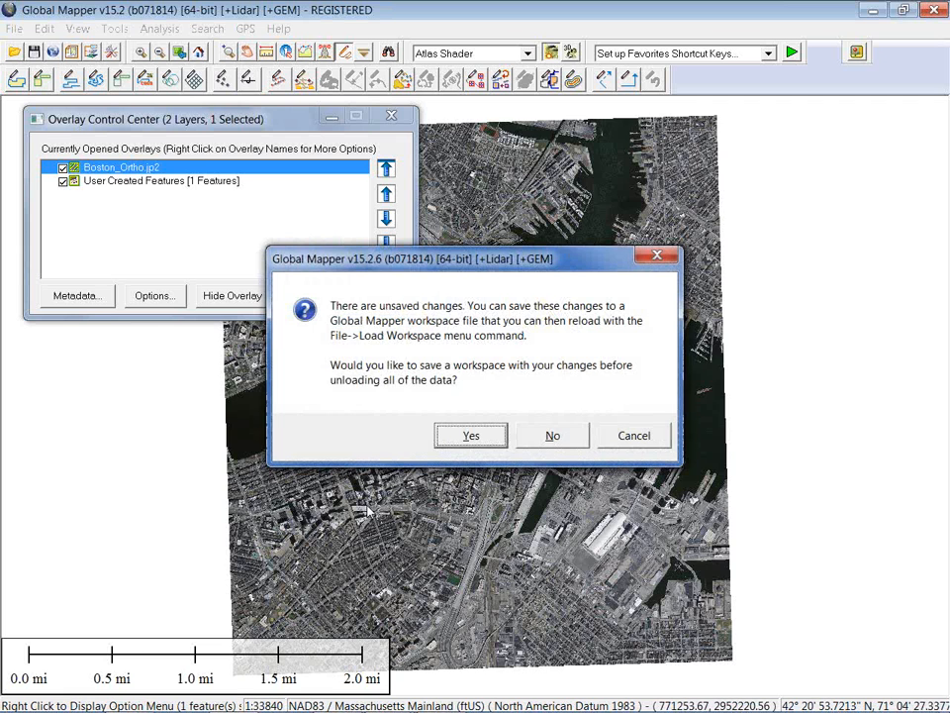
click(551, 436)
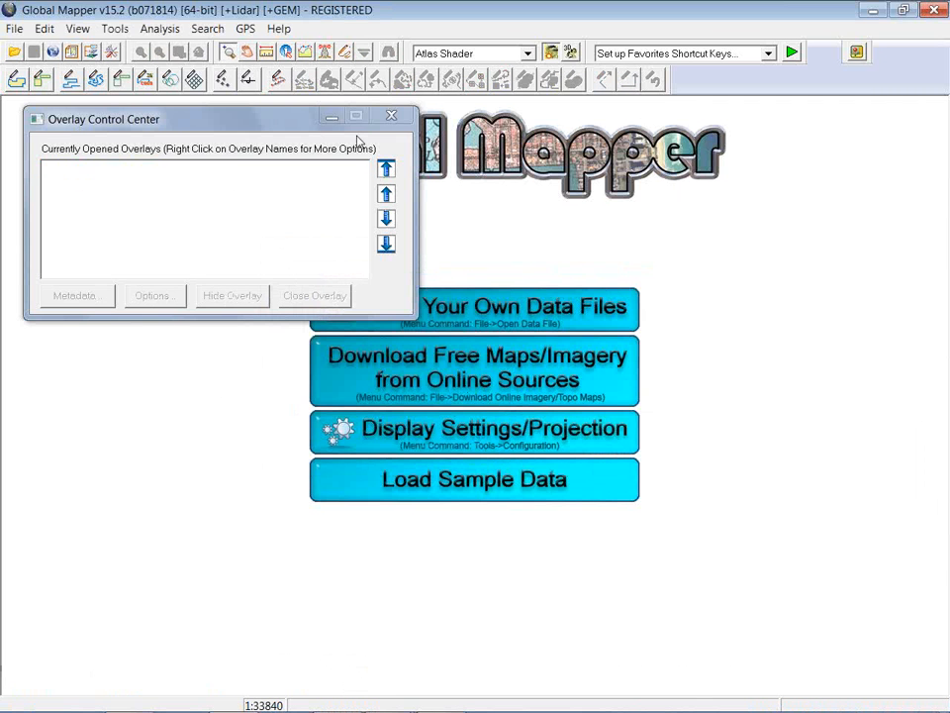
click(390, 118)
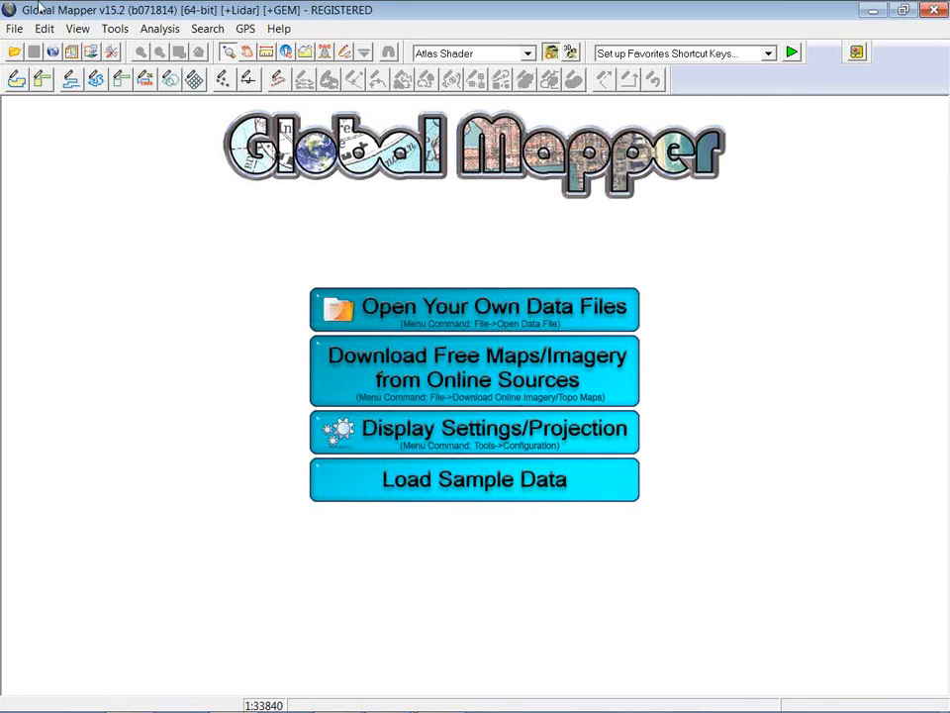
- Open Kennebec_County.txt from the Kennebec_County folder in Webinar_Data as a generic ASCII text file
click(15, 29)
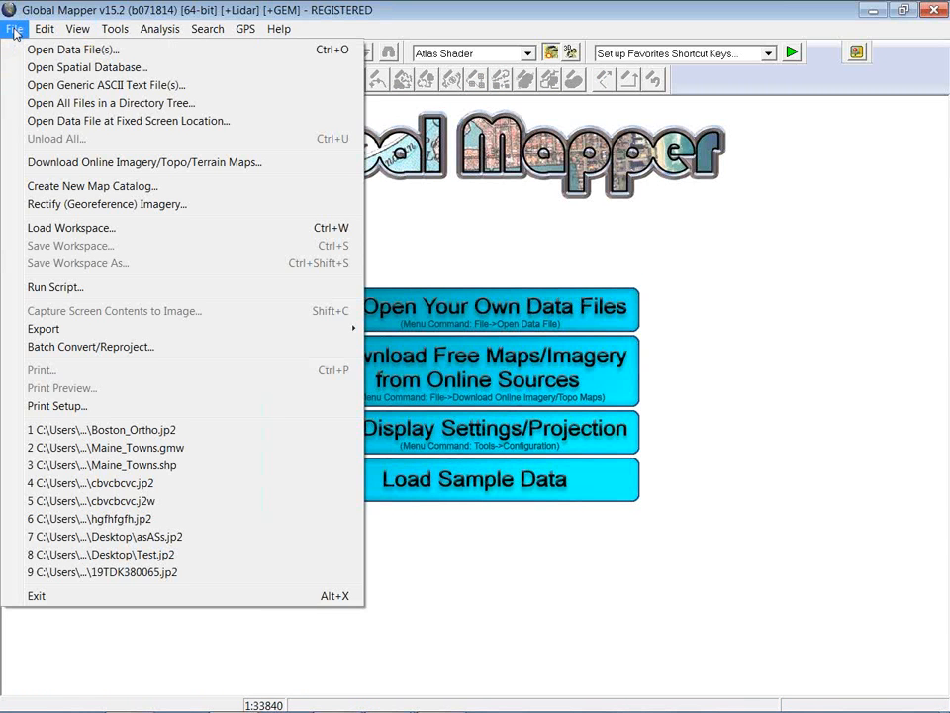
click(31, 87)
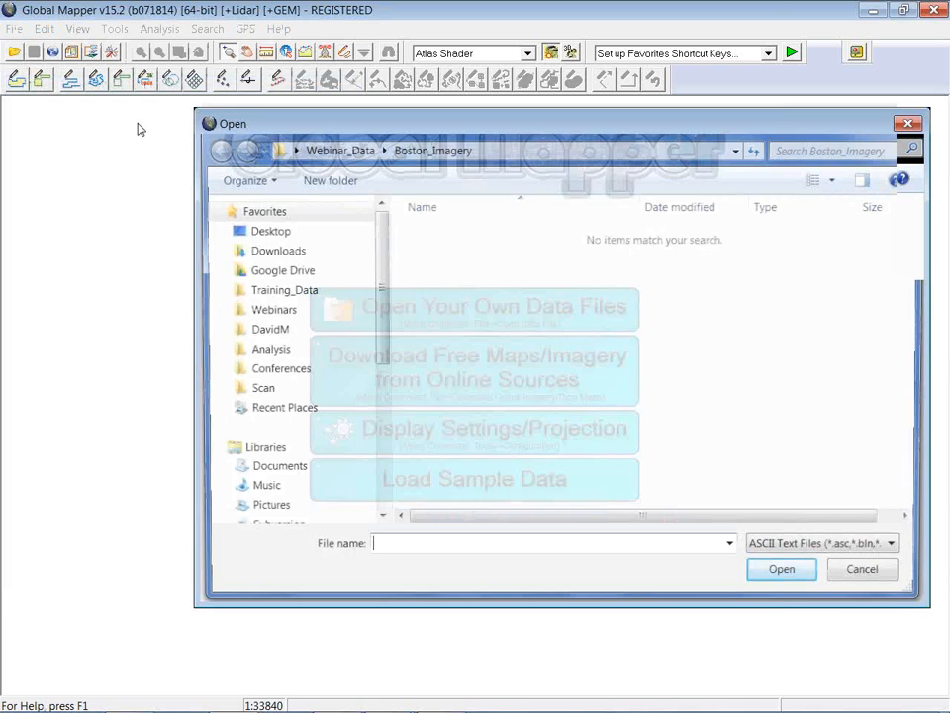
click(337, 148)
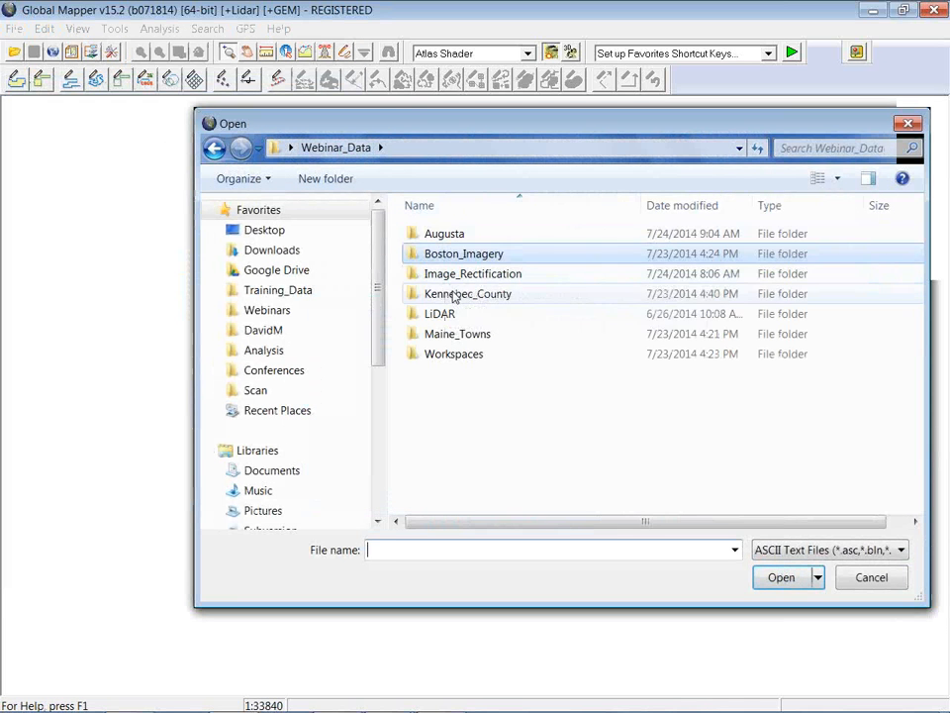
double_click(454, 291)
click(457, 234)
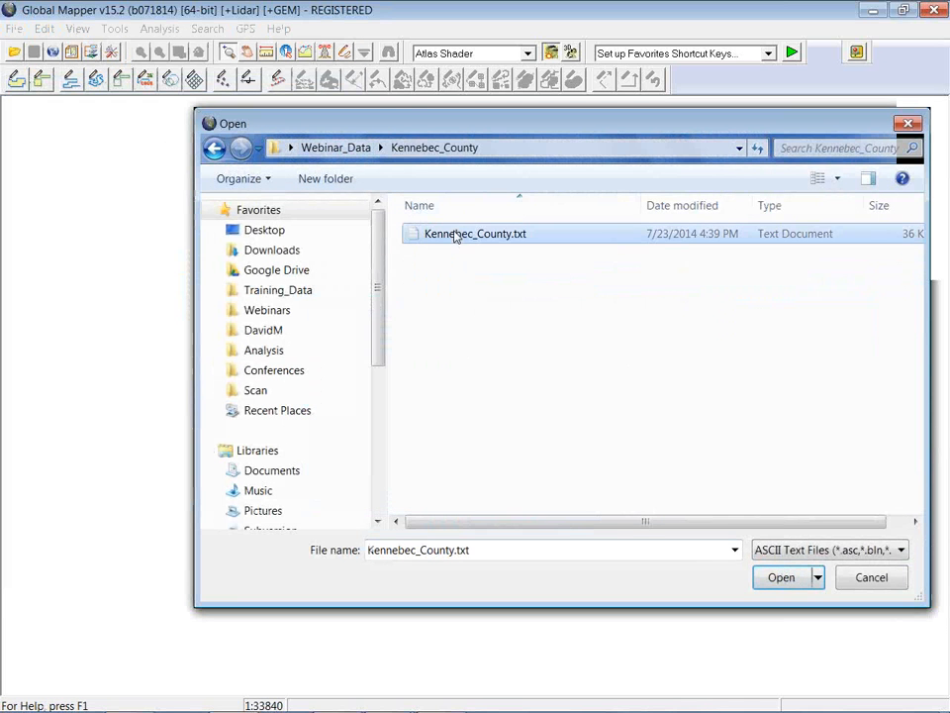
click(789, 582)
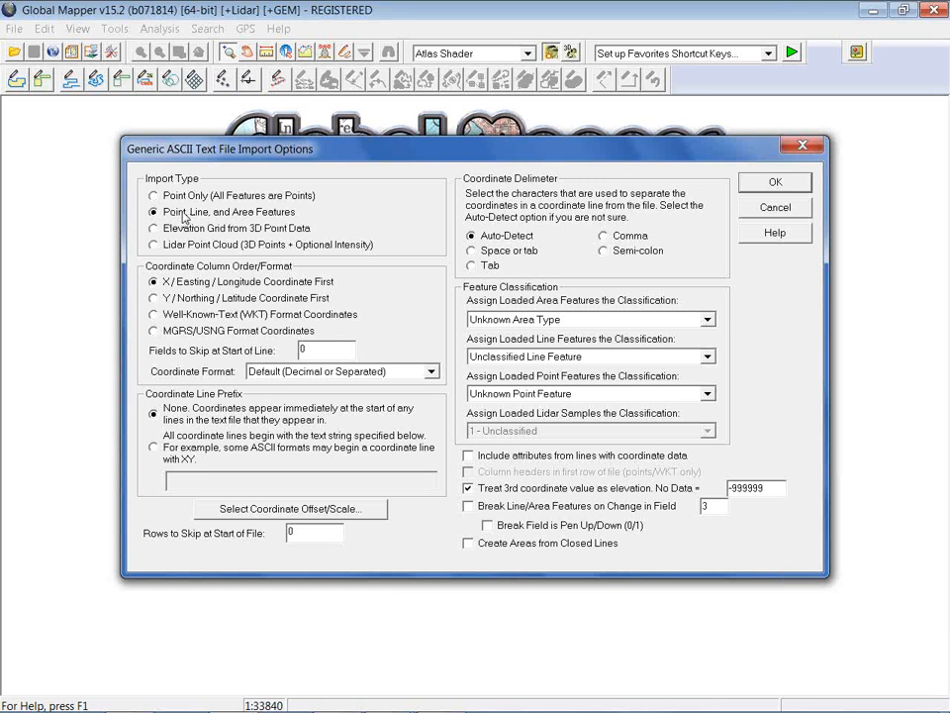
- Import the text as point, line and area features without treating the third coordinate as elevation, creating areas from closed lines
click(467, 487)
click(469, 543)
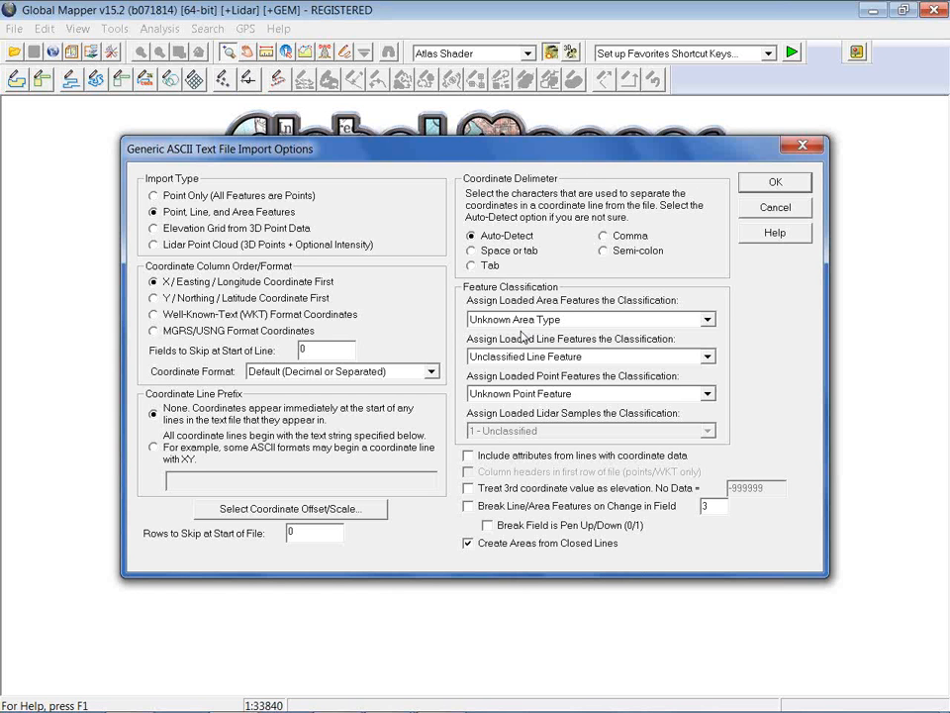
click(772, 183)
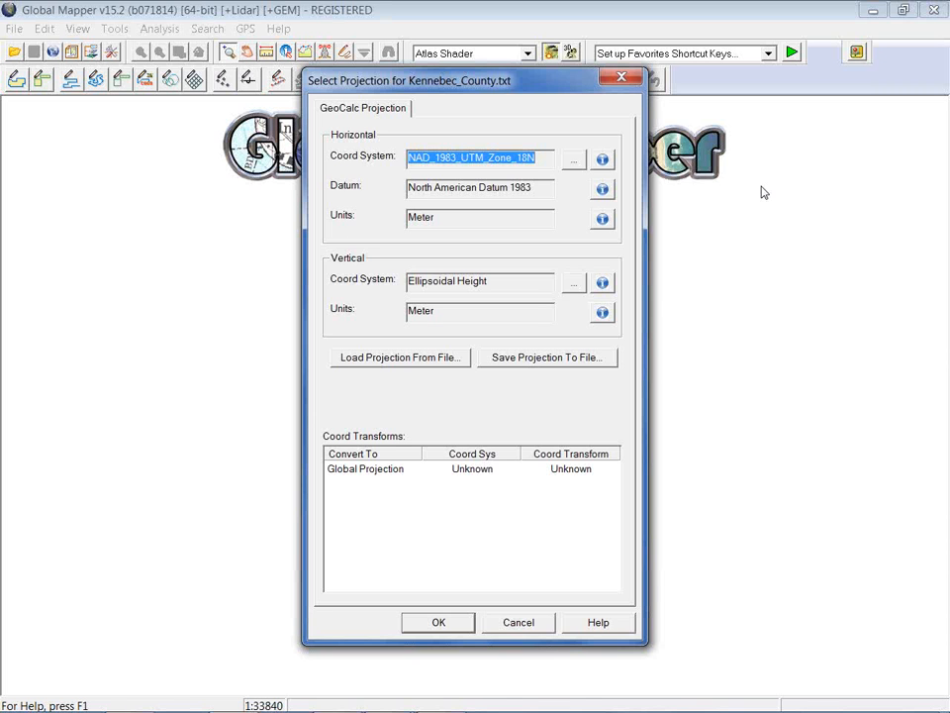
- Assign the recently used WGS 84 / UTM zone 18N coordinate system to Kennebec_County.txt and load it
click(572, 166)
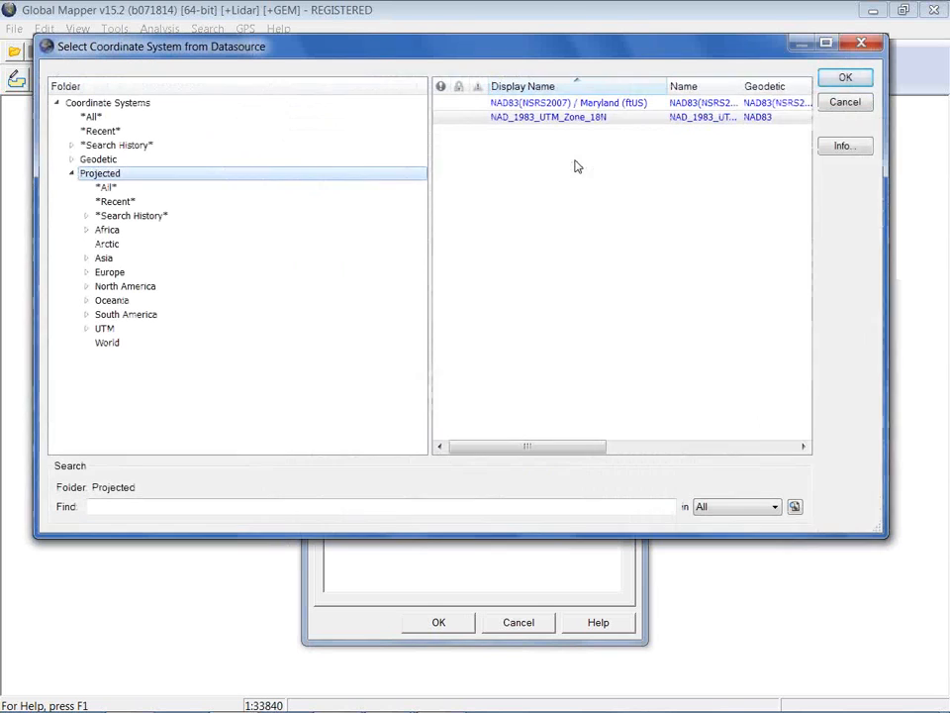
click(103, 118)
click(102, 131)
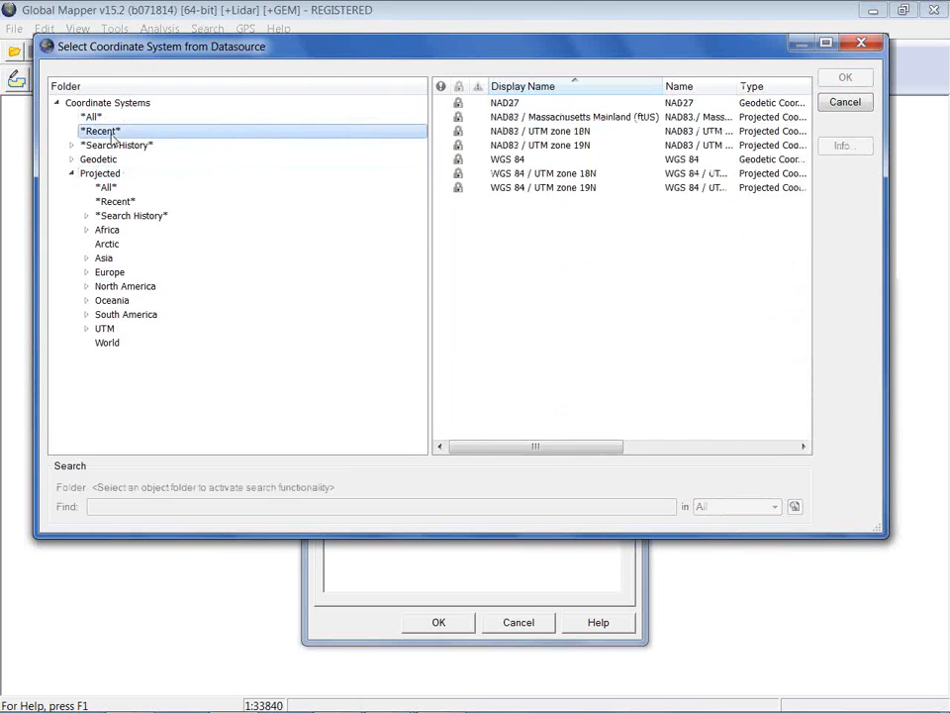
click(529, 174)
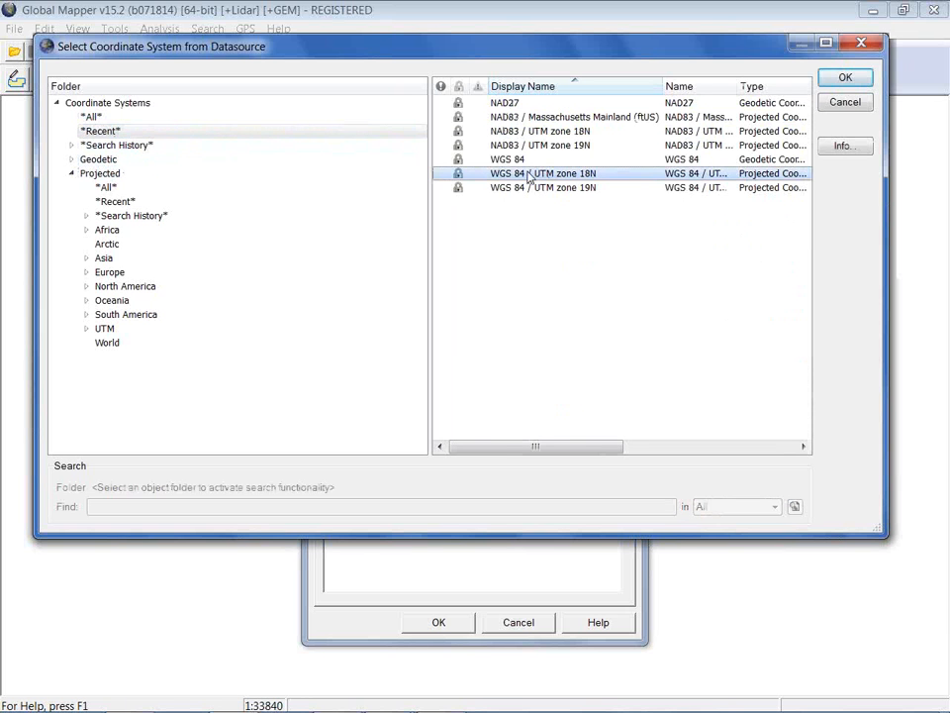
click(855, 81)
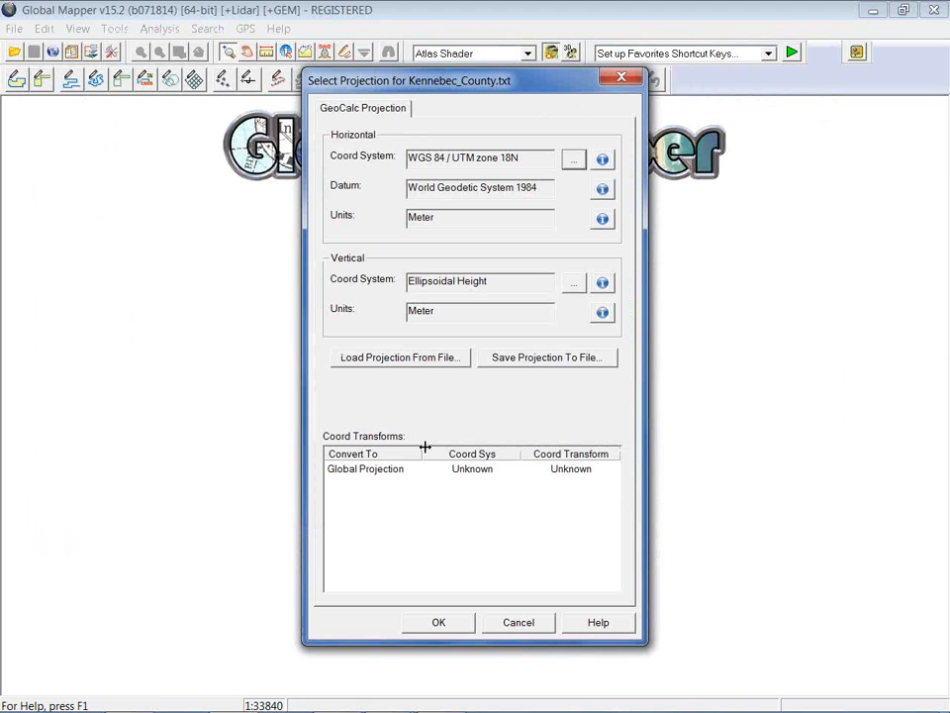
click(438, 624)
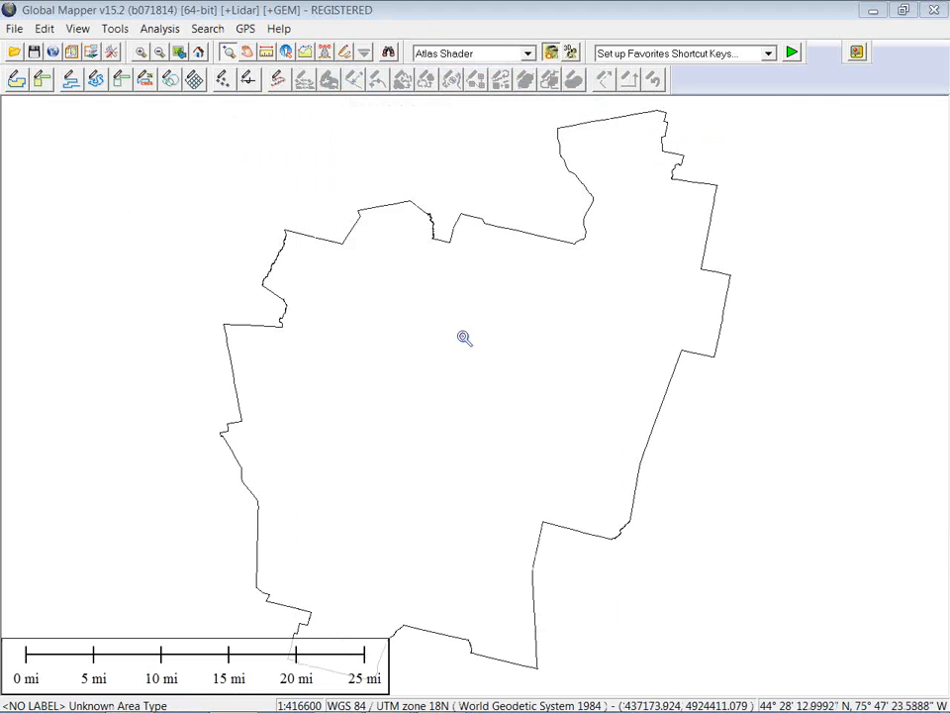
- Load the recent Maine_Towns.shp file and bring both it and the county outline into view
click(15, 27)
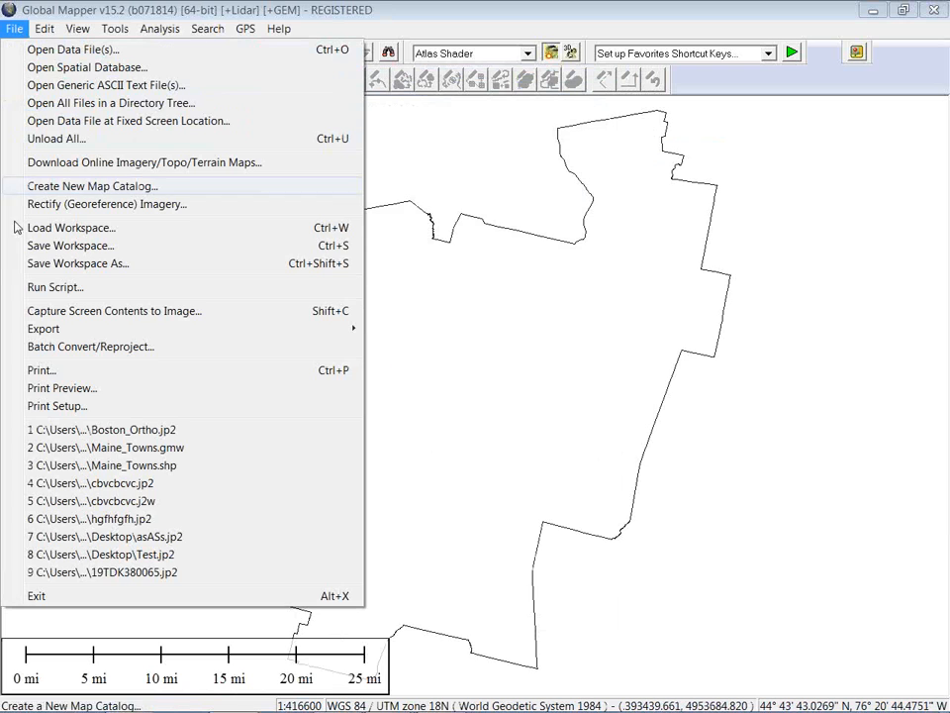
click(105, 466)
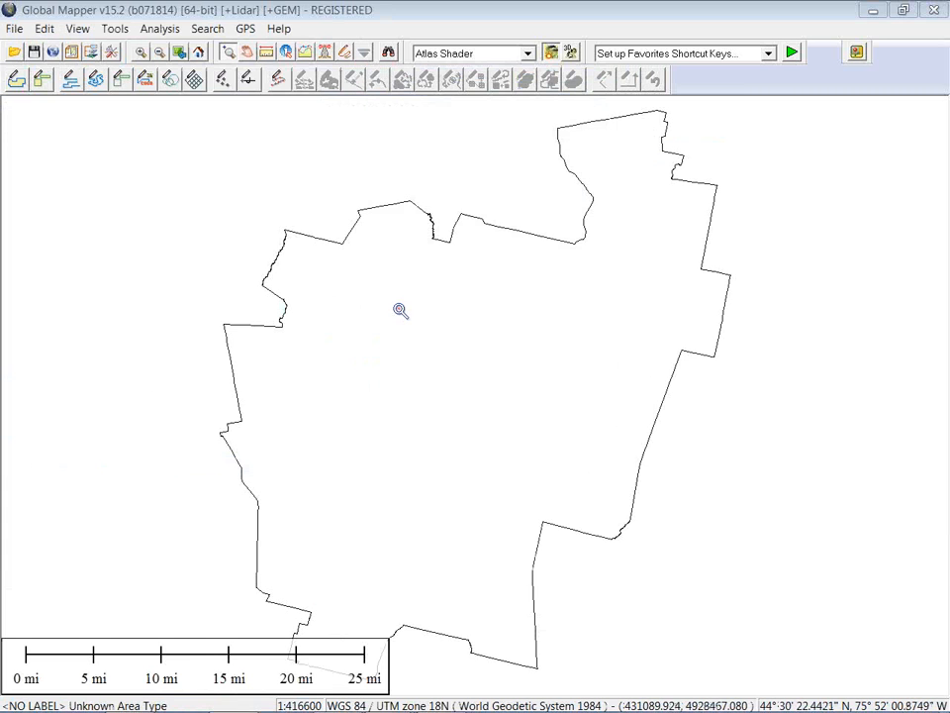
scroll(400, 310, down, 5)
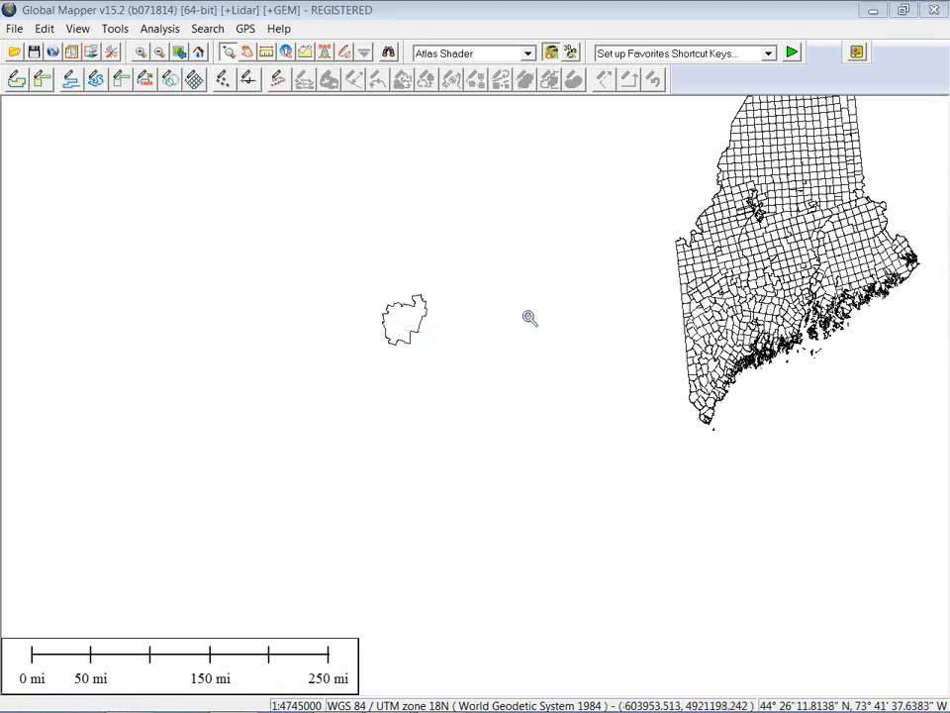
drag(530, 318, 448, 374)
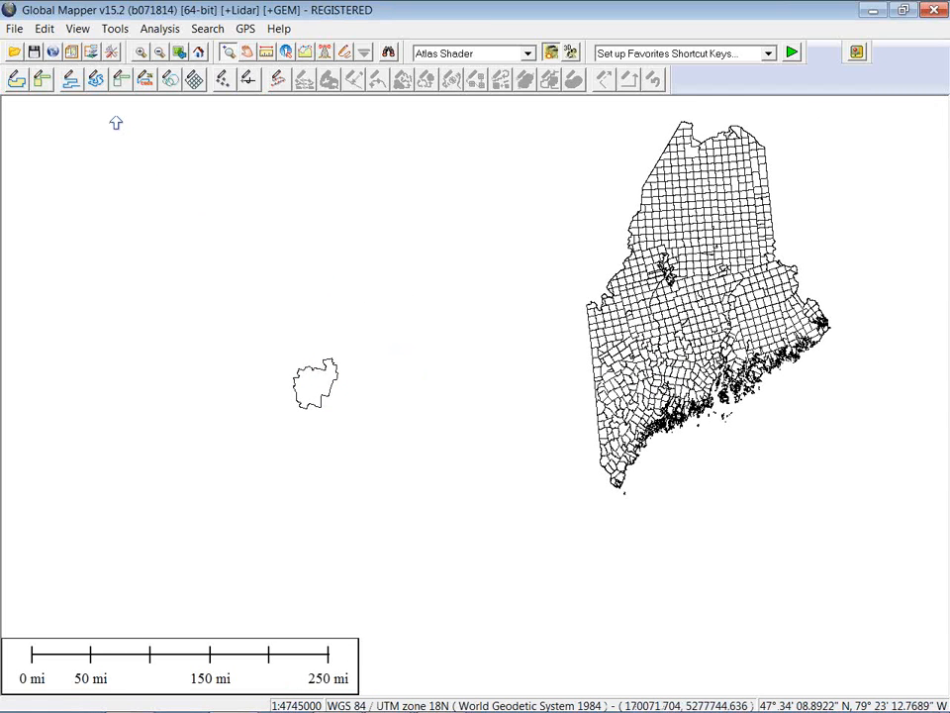
- Reinterpret the Kennebec_County.txt layer's horizontal coordinate system as WGS 84 / UTM zone 19N and apply the change
click(92, 52)
drag(134, 125, 130, 89)
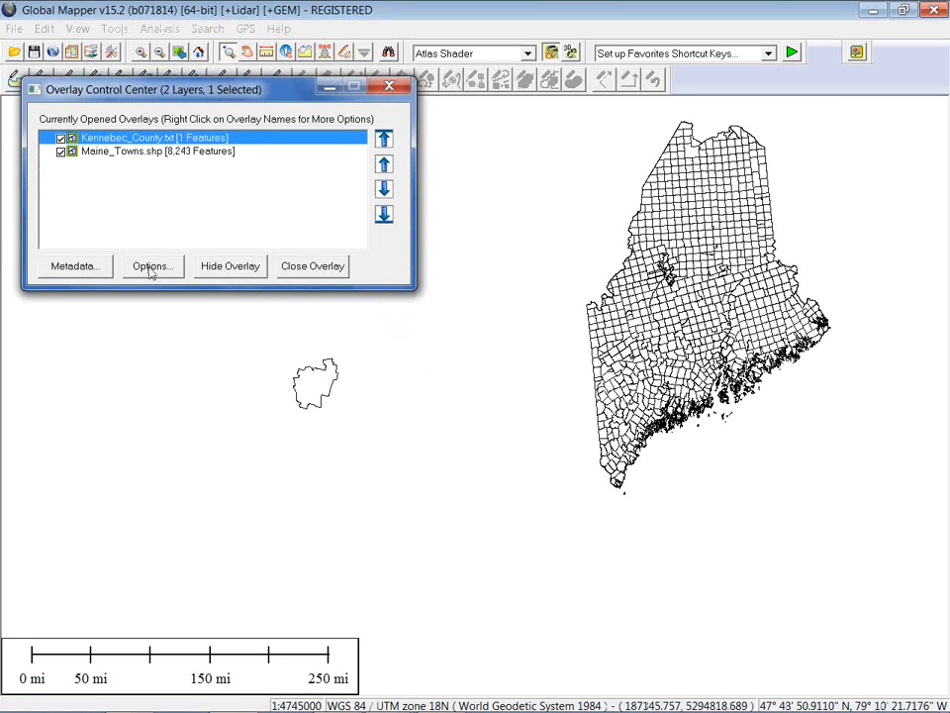
click(151, 267)
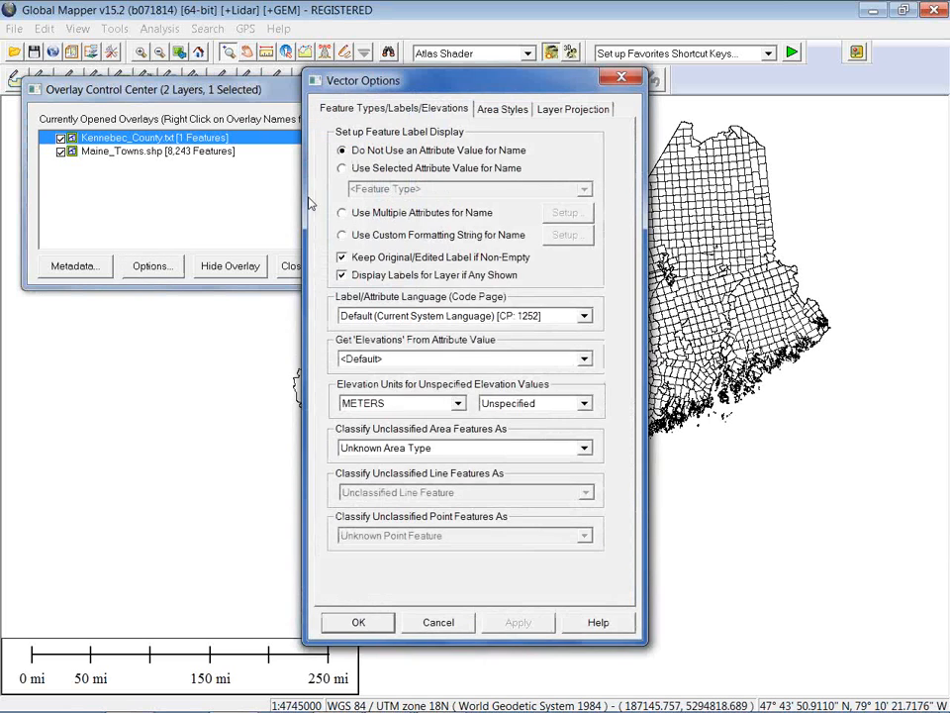
click(571, 113)
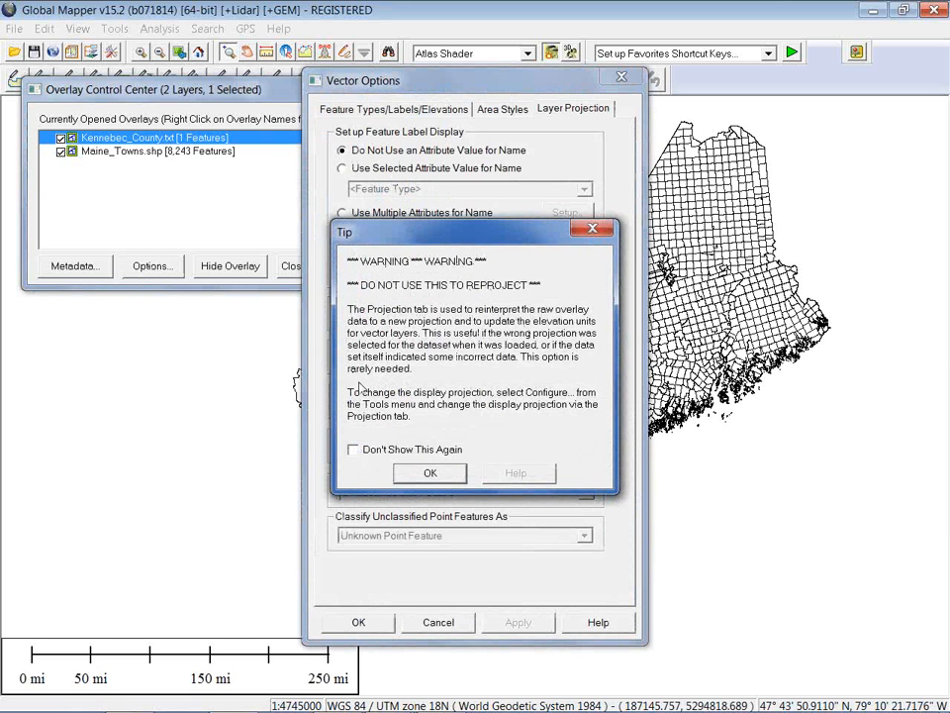
click(430, 473)
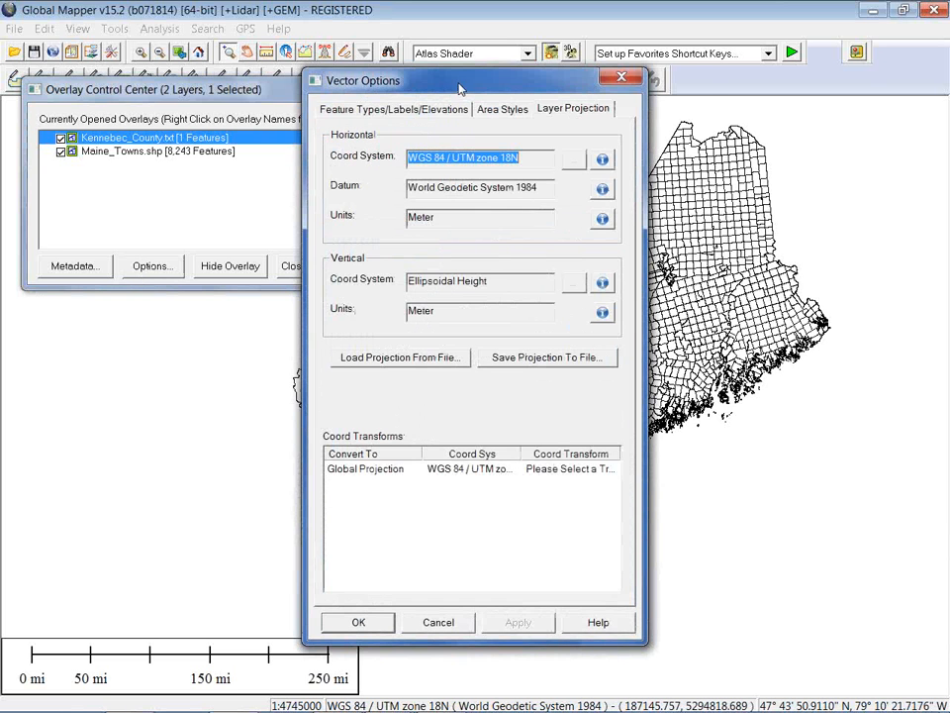
drag(461, 88, 685, 94)
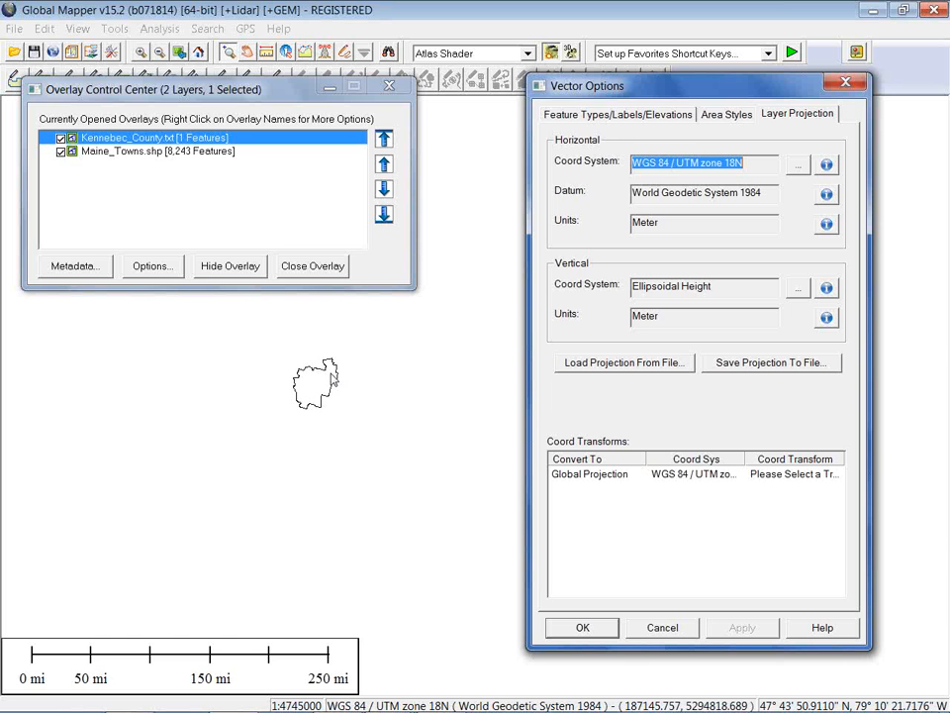
click(798, 164)
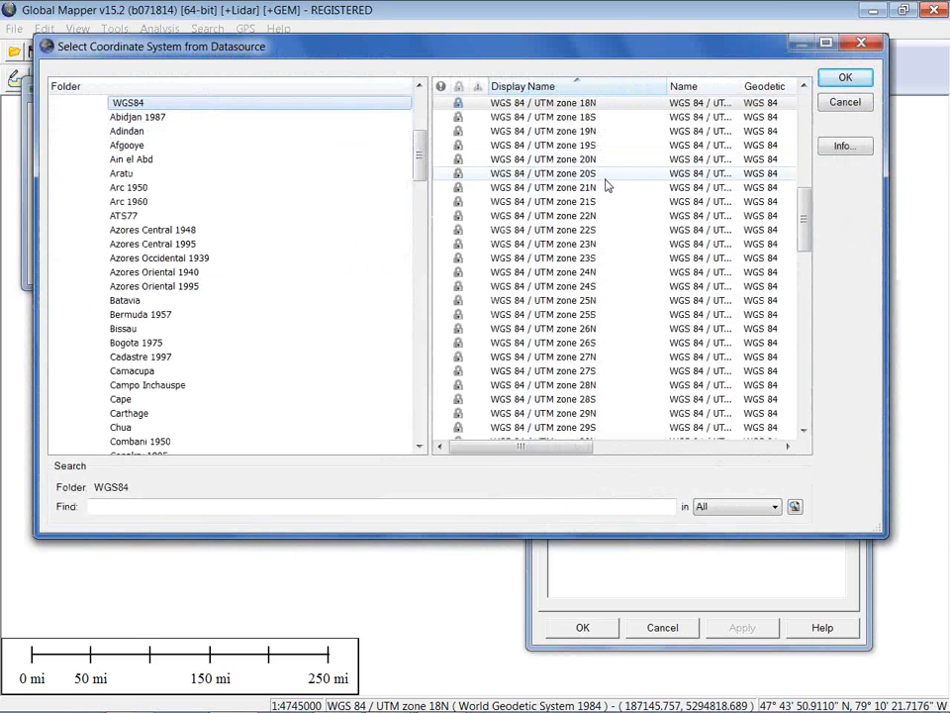
click(600, 132)
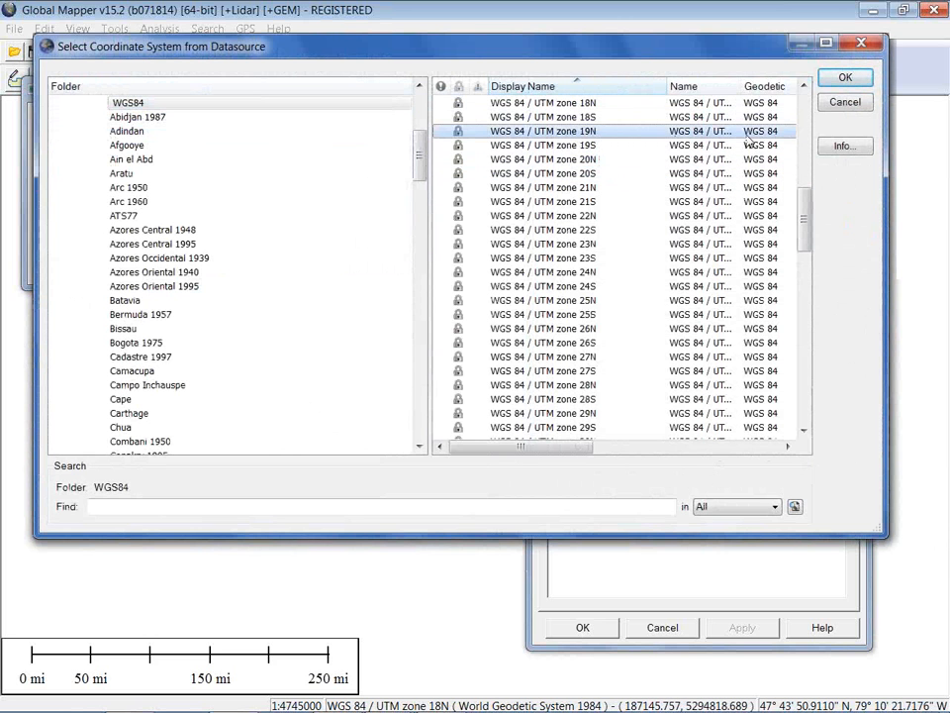
click(839, 79)
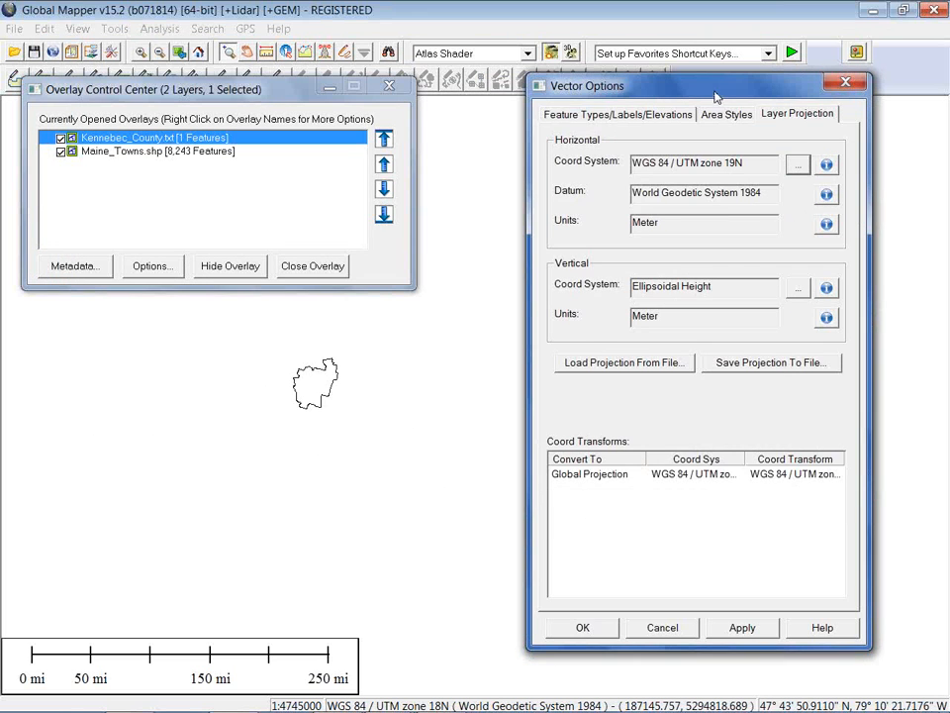
drag(717, 95, 124, 56)
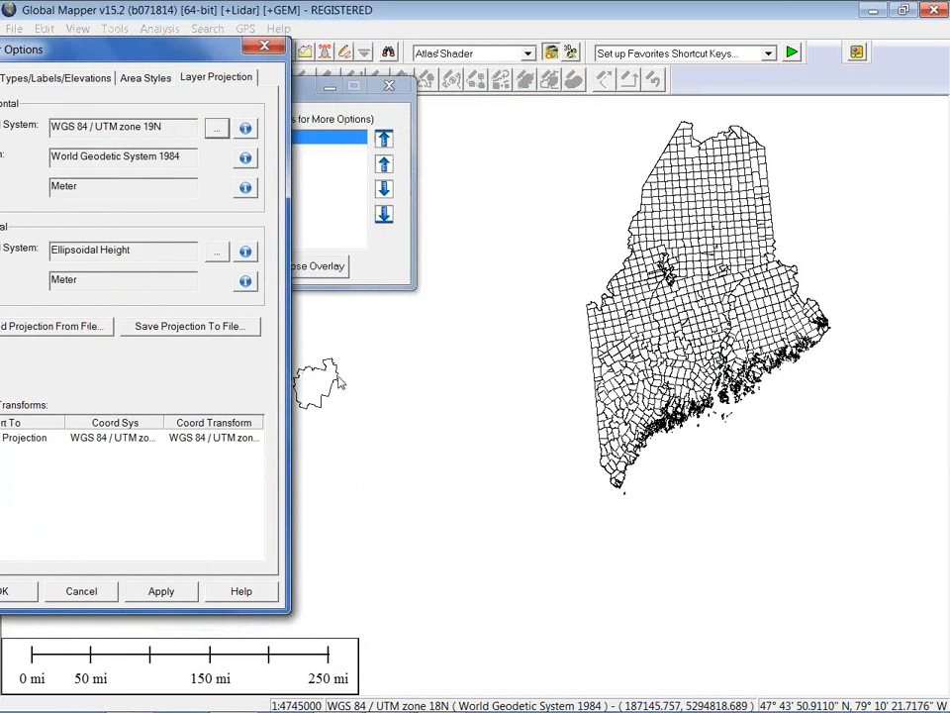
click(160, 592)
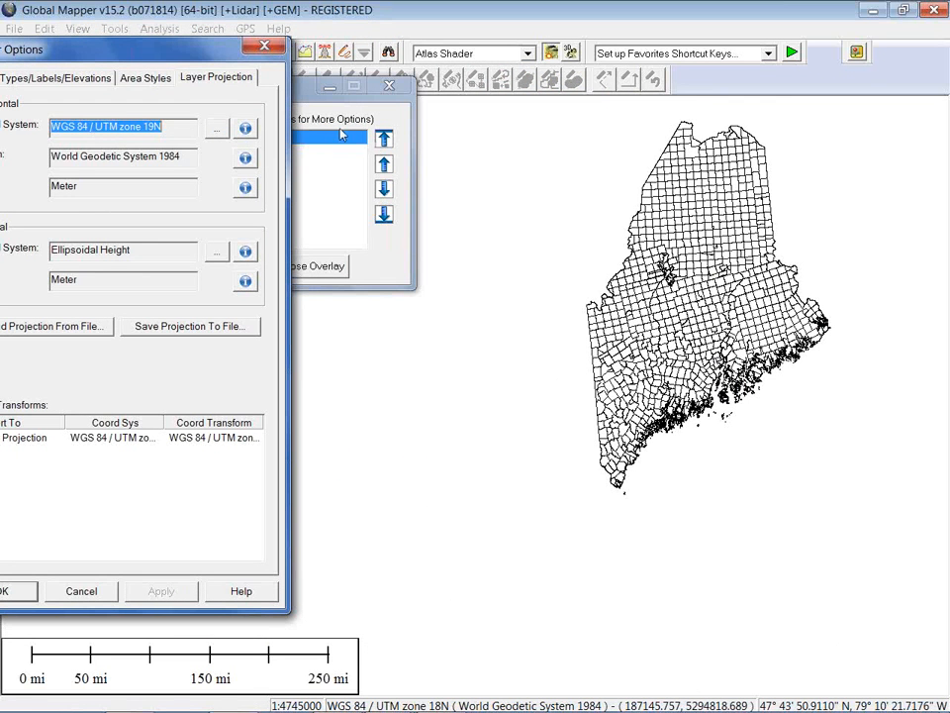
click(27, 592)
- Hide and reshow Maine_Towns.shp to check the county outline's position, and view the towns layer's options without changing them
click(64, 153)
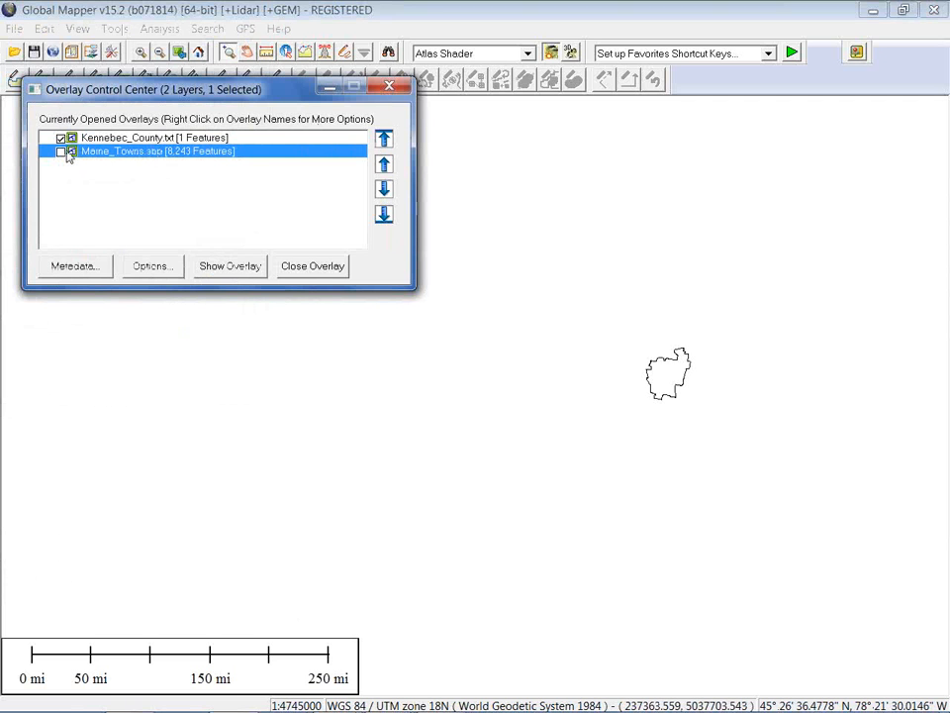
click(62, 153)
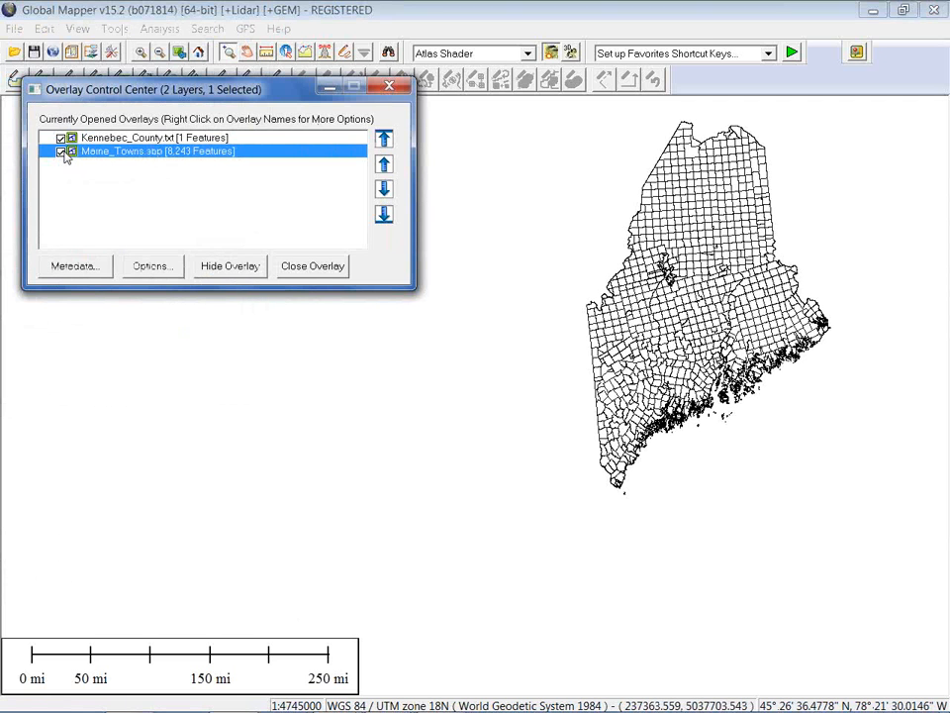
click(164, 271)
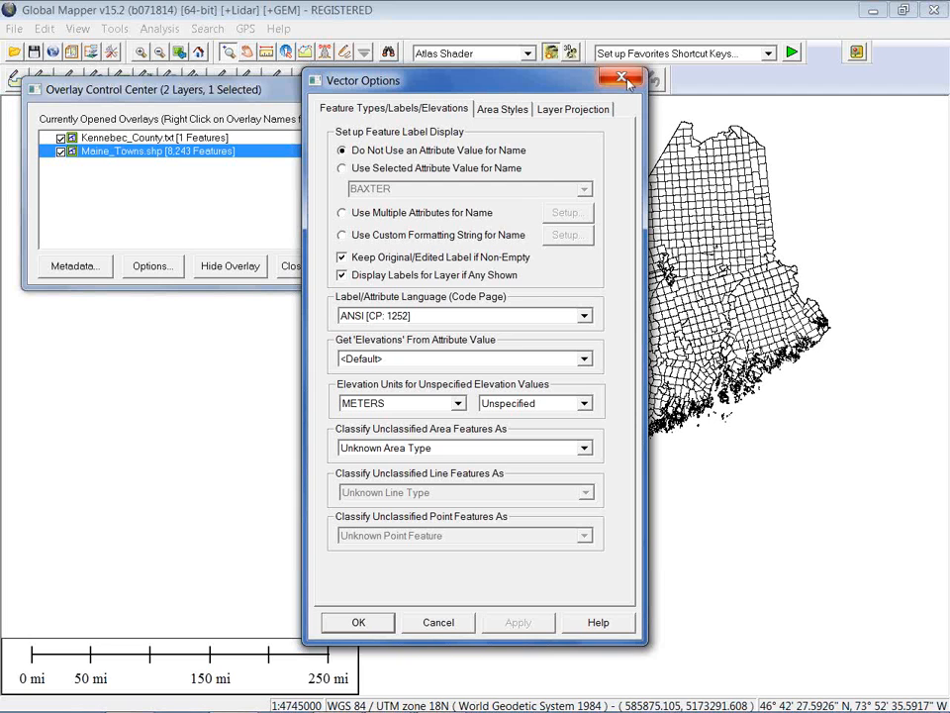
click(439, 621)
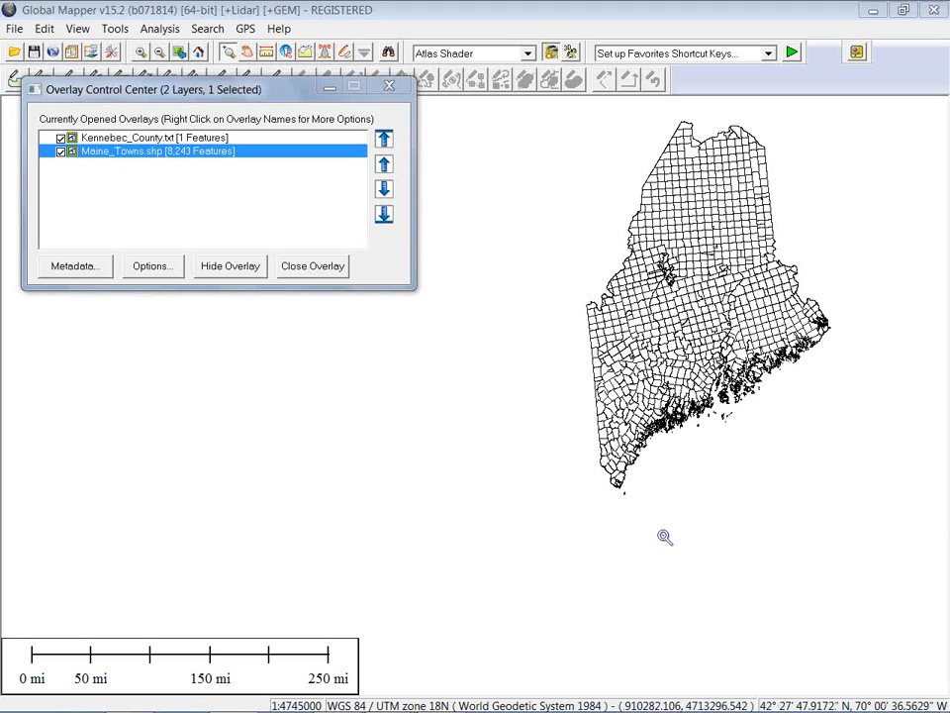
- Unload the county and towns layers without saving a workspace
key(ctrl+u)
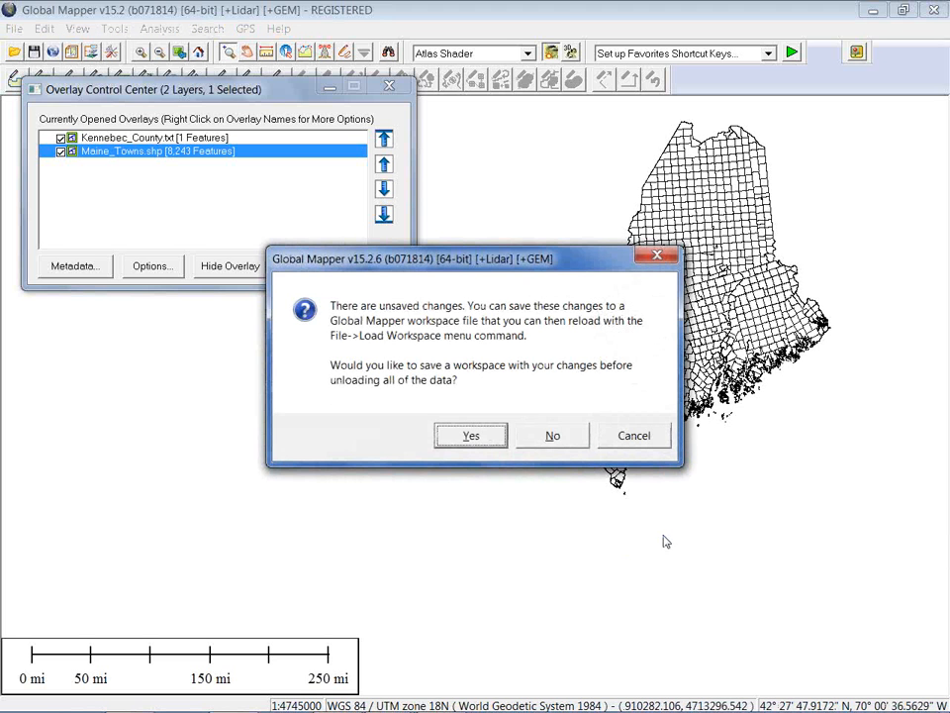
click(549, 436)
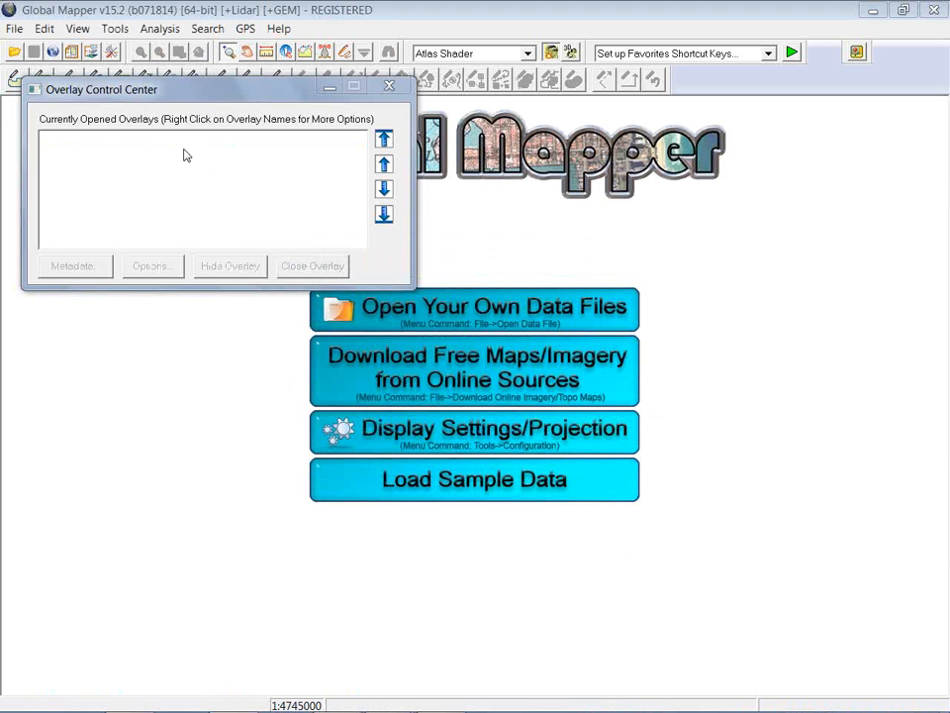
- Load Augusta_LiDAR.laz from the Webinar_Data LiDAR folder as a point cloud, importing all point classifications
click(15, 30)
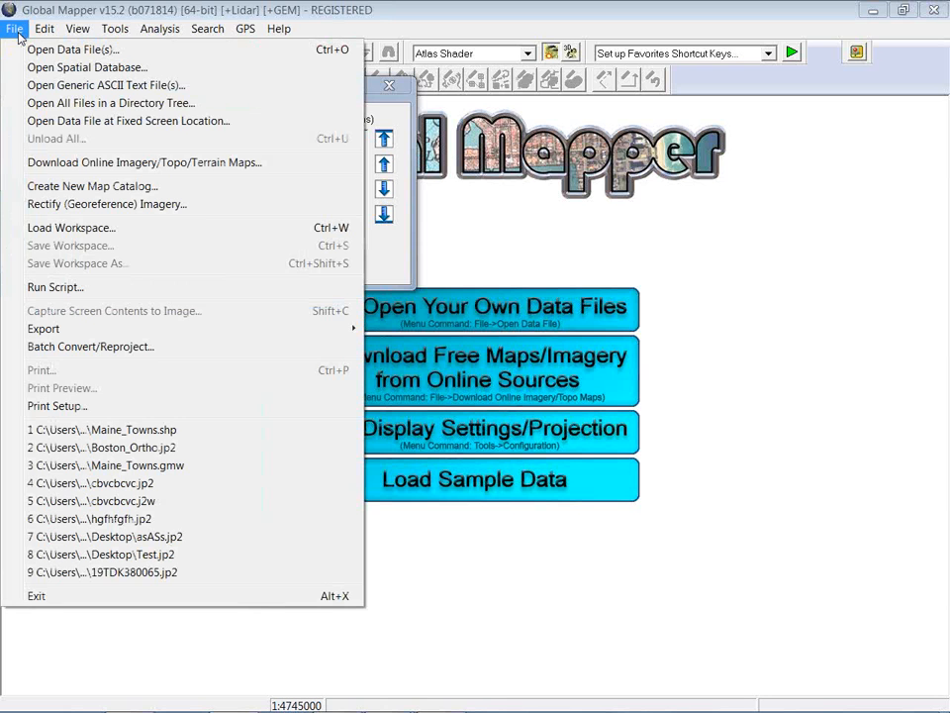
click(31, 50)
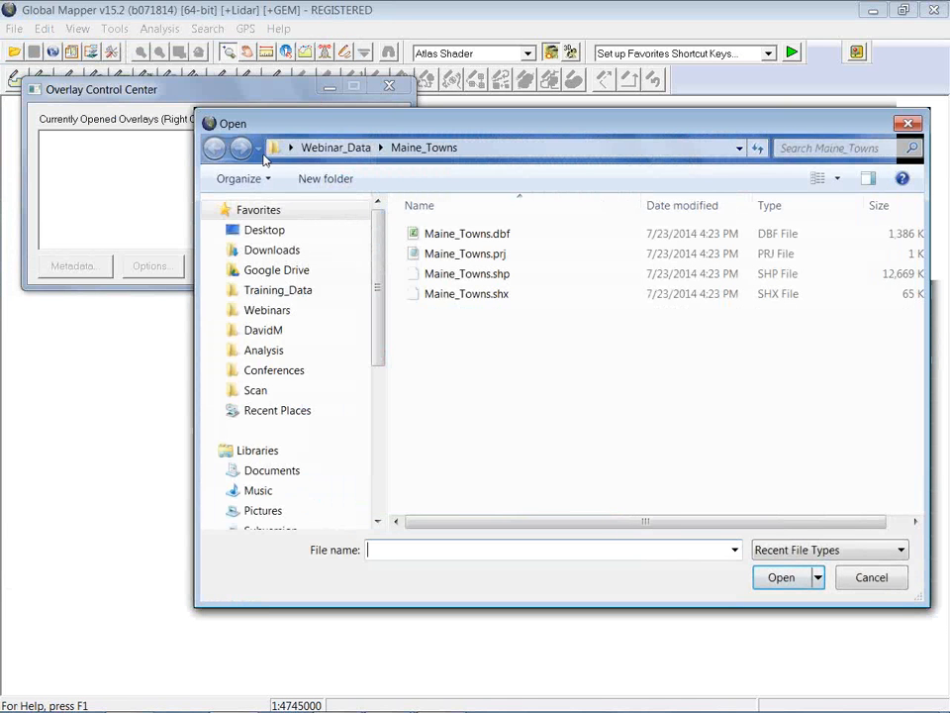
click(358, 148)
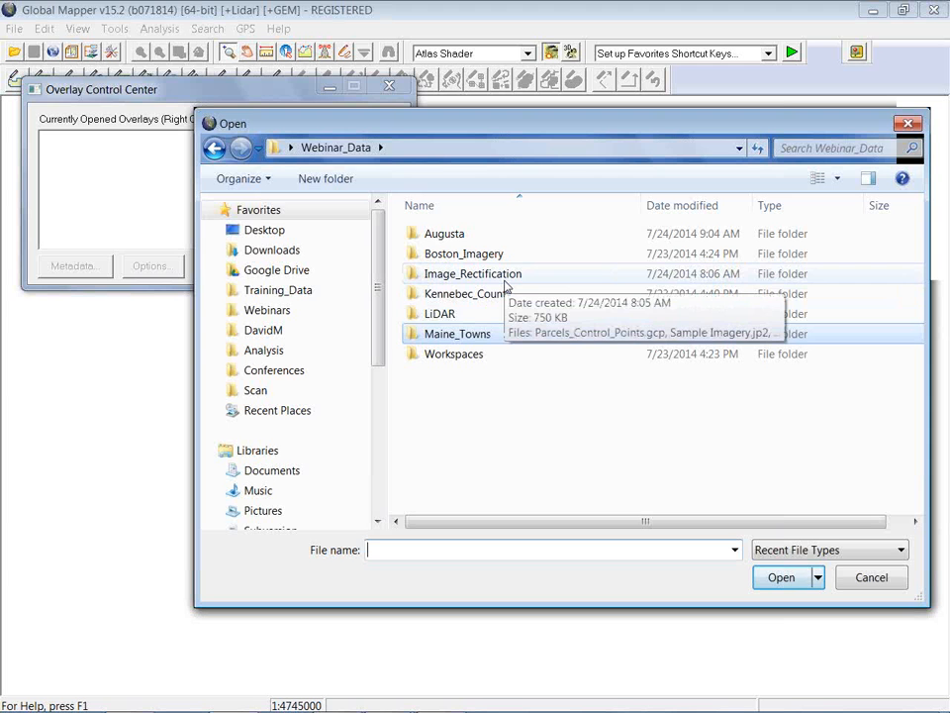
double_click(462, 314)
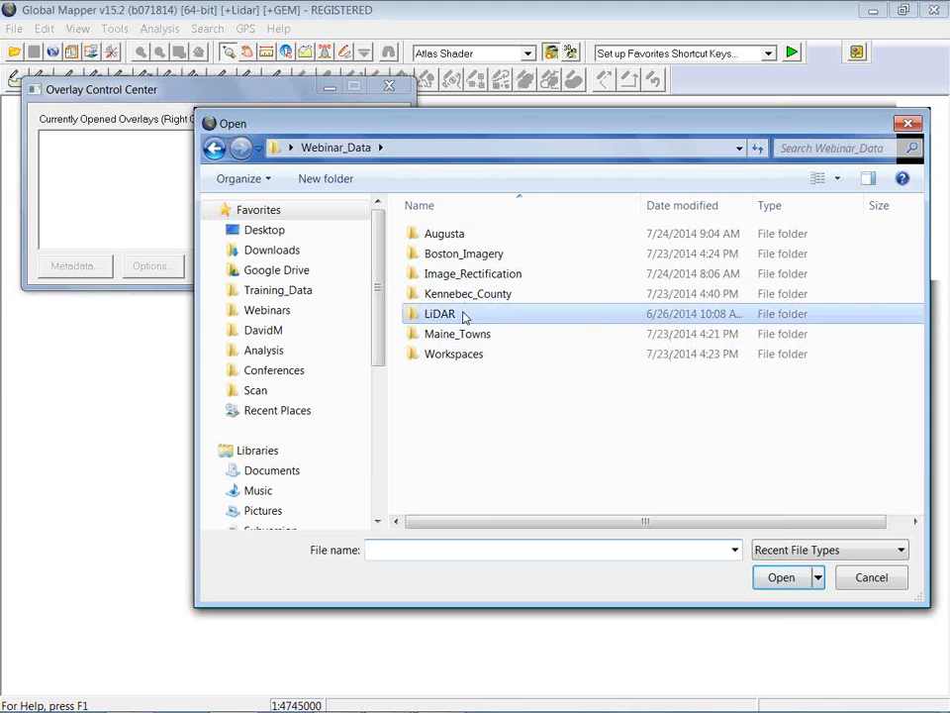
click(461, 238)
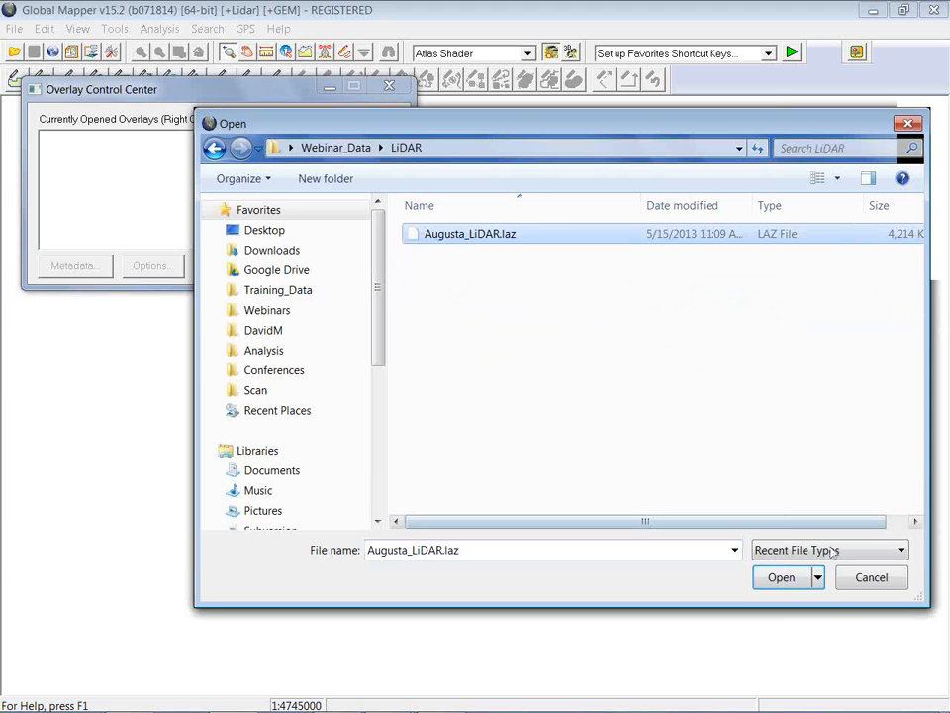
click(778, 584)
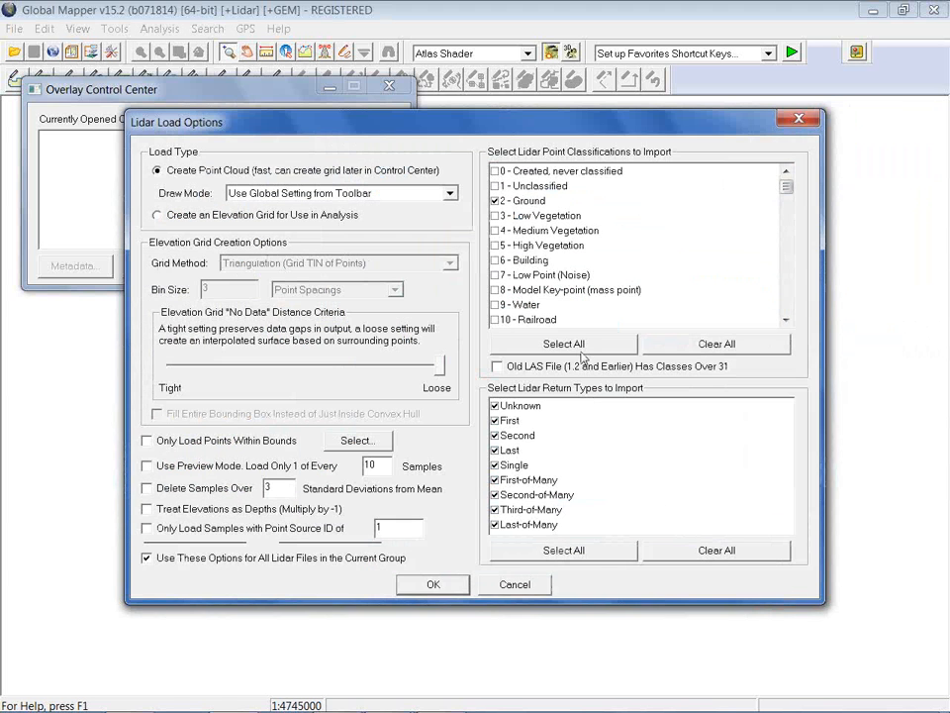
click(445, 588)
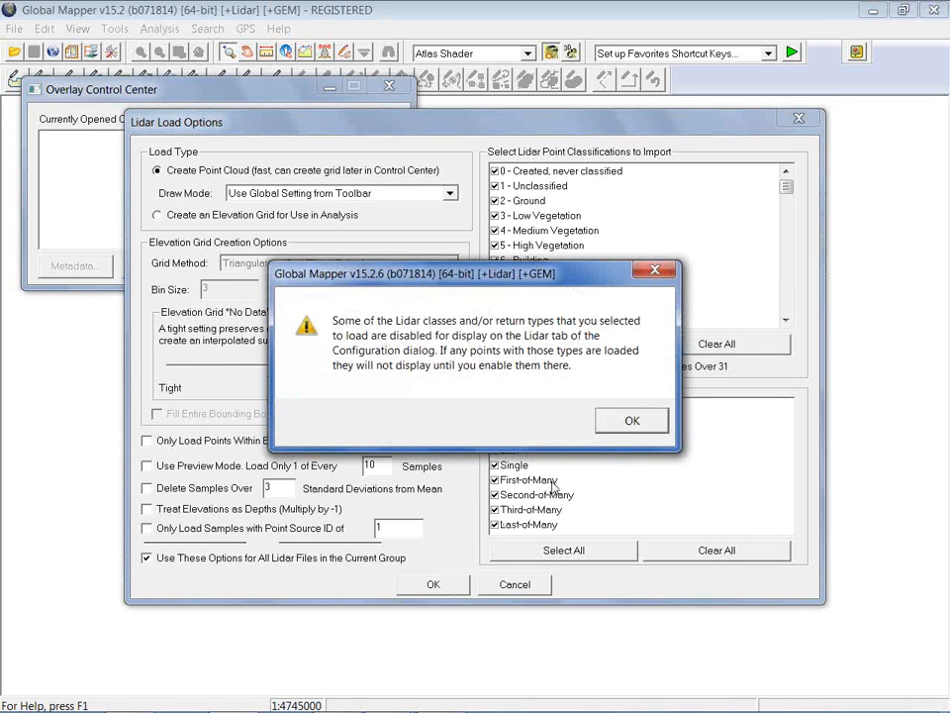
click(624, 422)
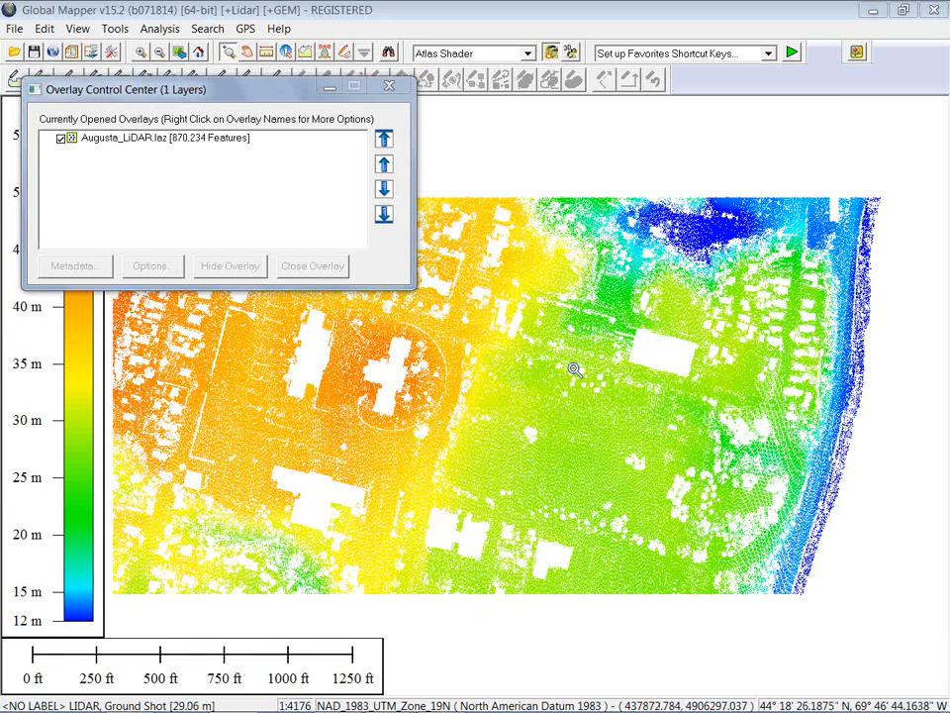
- Examine the attributes of a ground point in the green area of the lidar cloud with the Feature Info tool
click(287, 53)
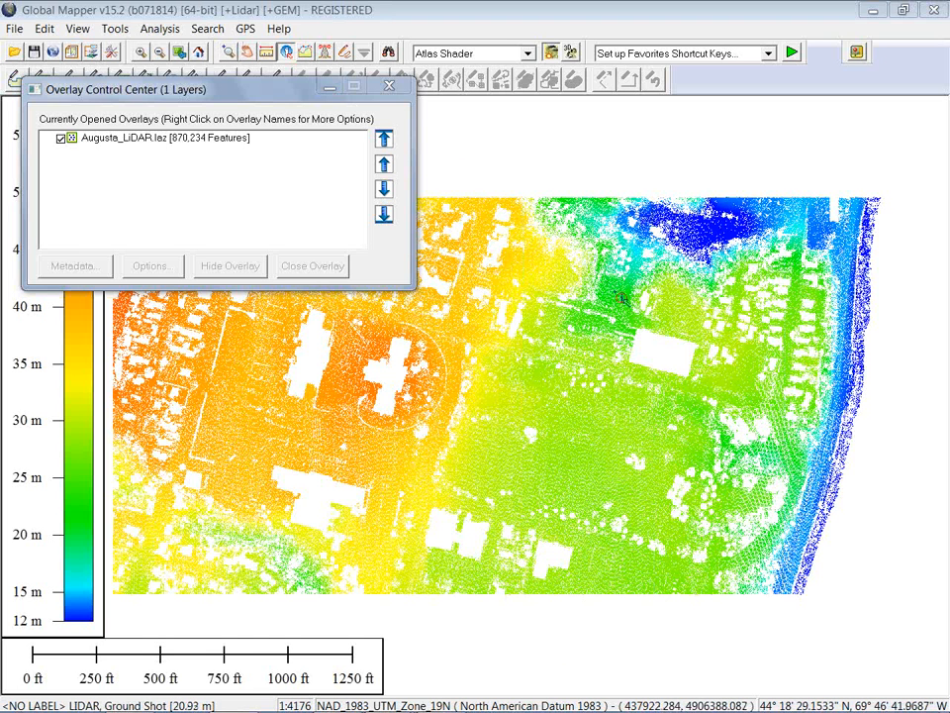
click(618, 294)
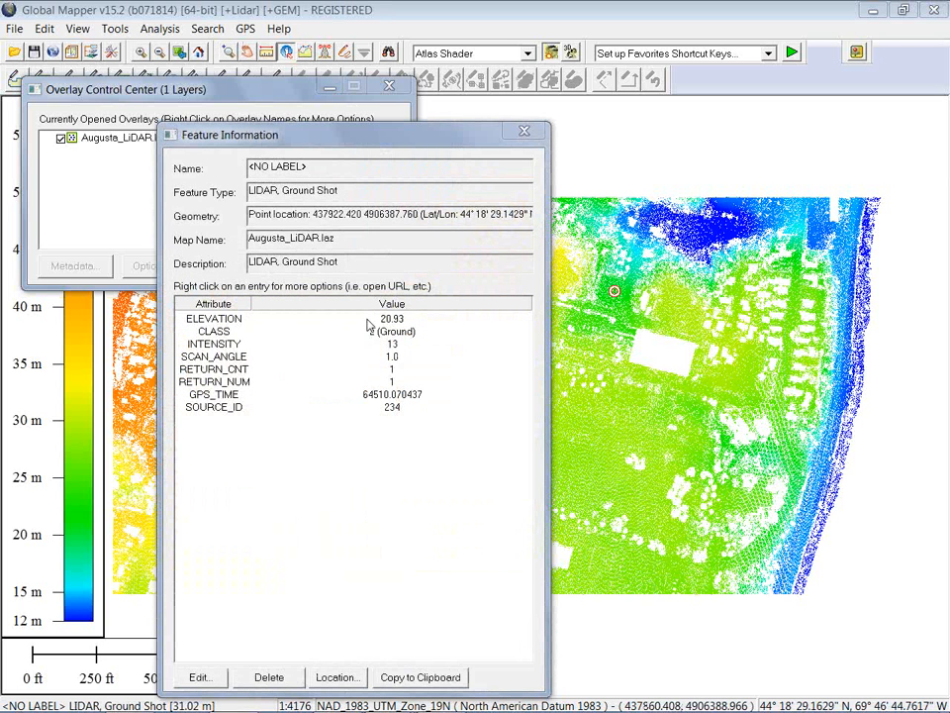
click(525, 132)
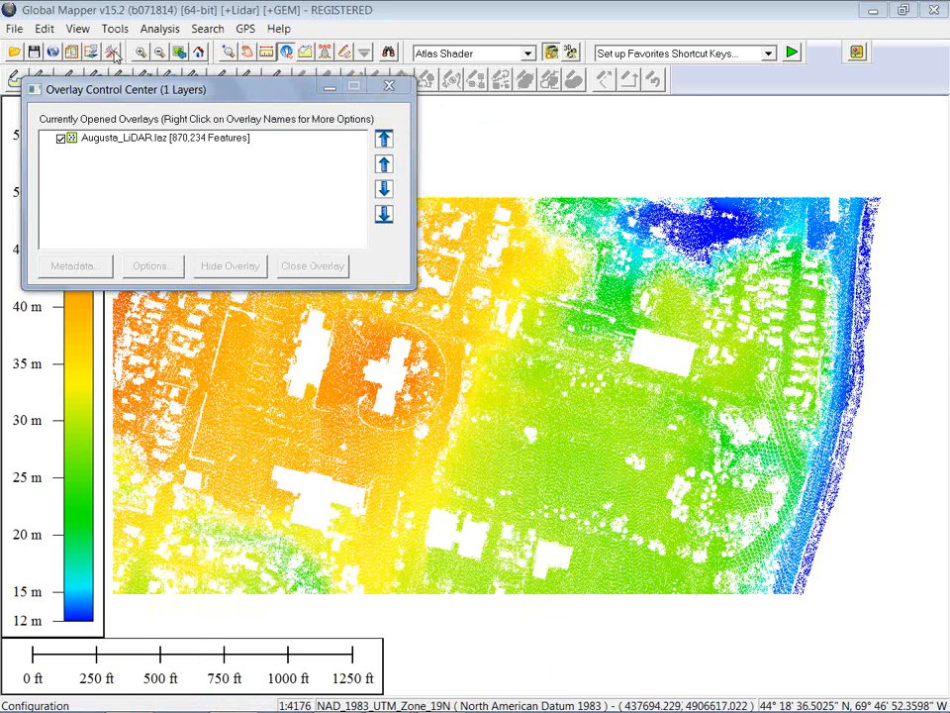
- Browse the North American vertical coordinate systems and set the projection's vertical coordinate system to NAVD88 height from the recent entries
click(114, 54)
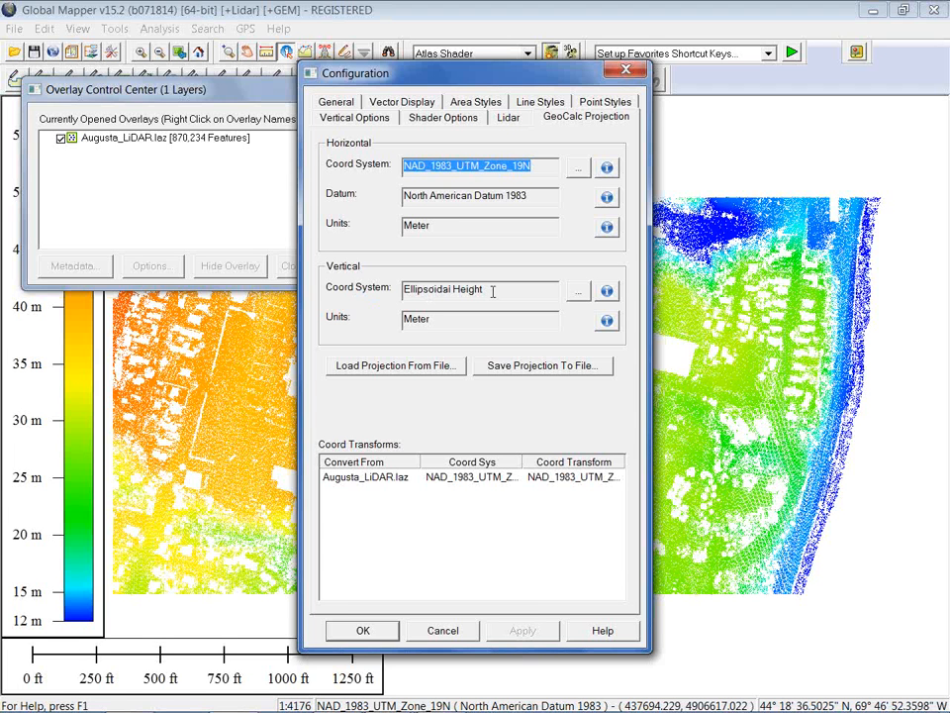
click(577, 292)
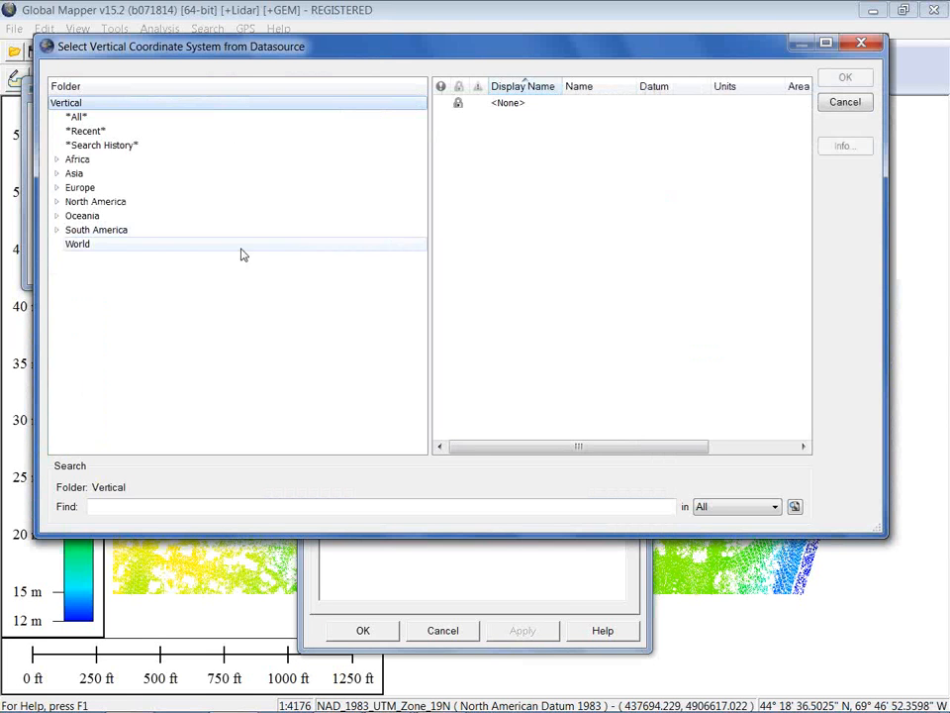
click(57, 202)
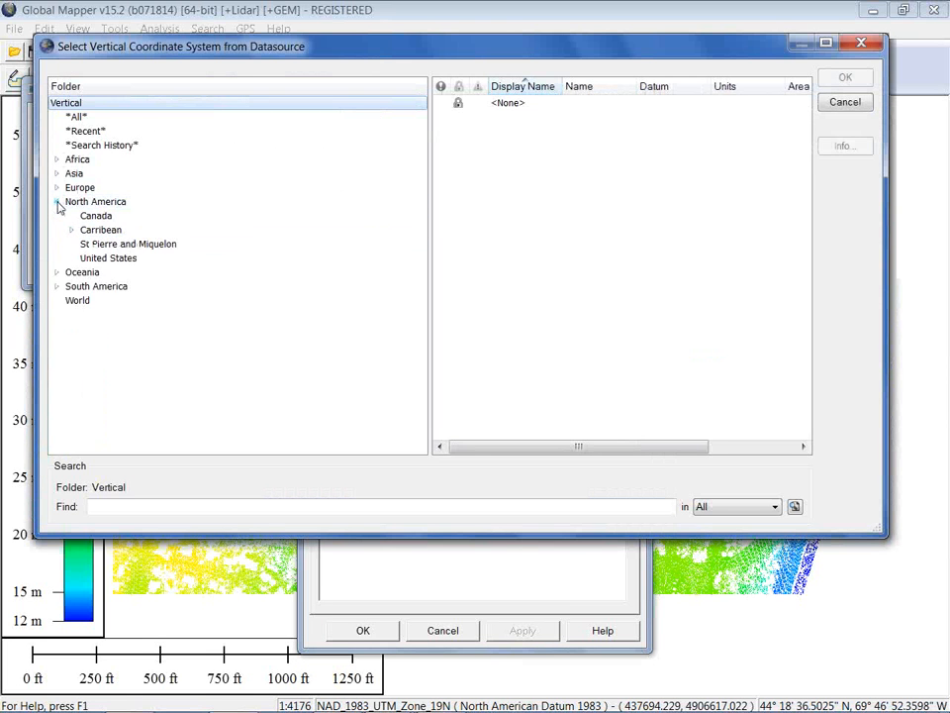
click(87, 258)
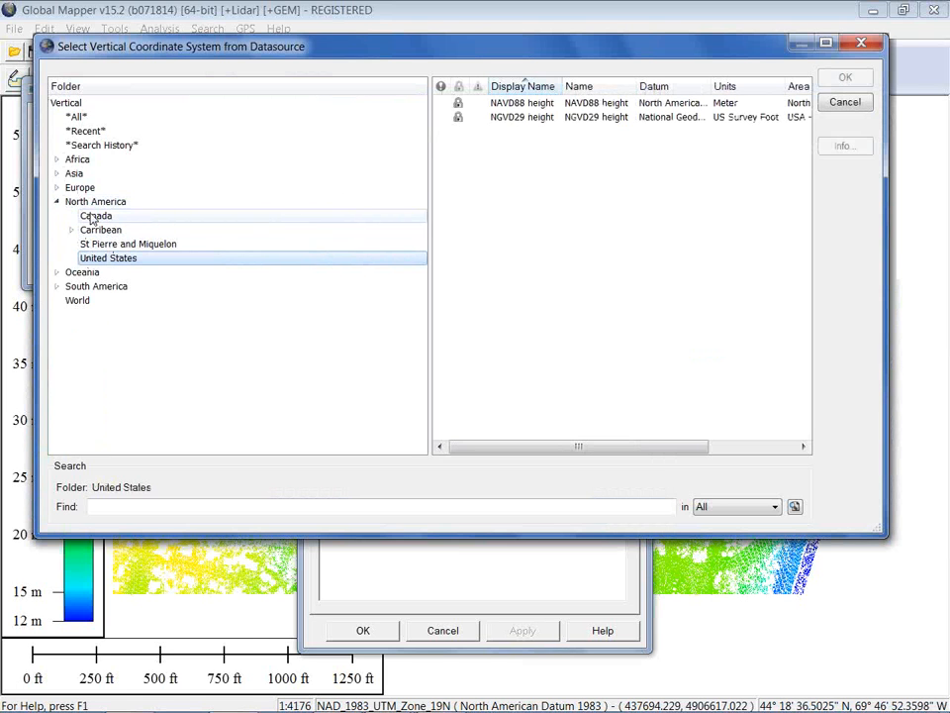
click(96, 217)
click(71, 230)
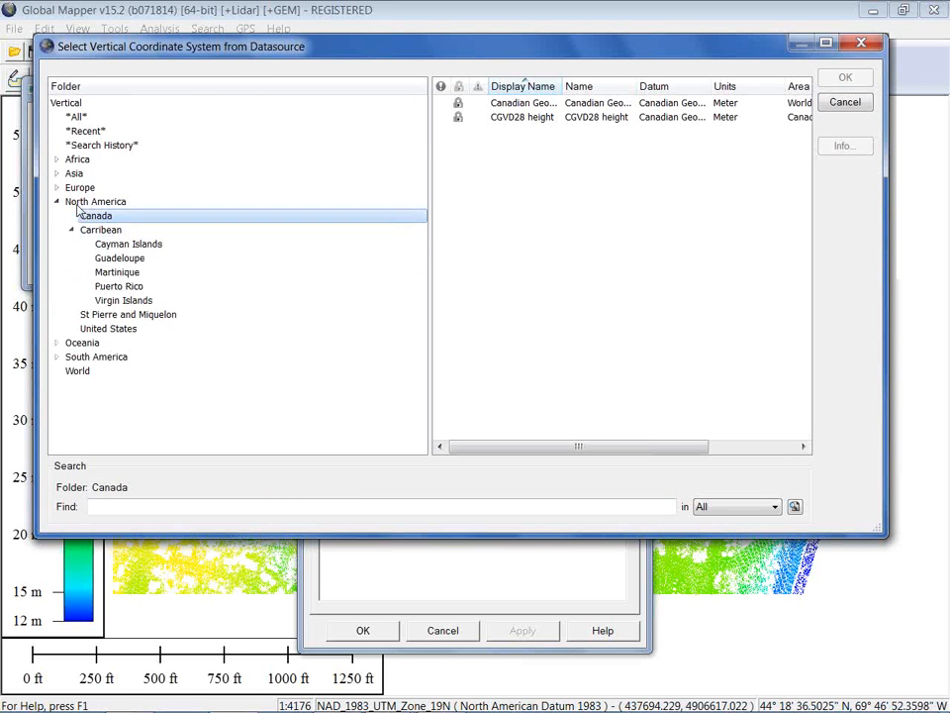
click(84, 130)
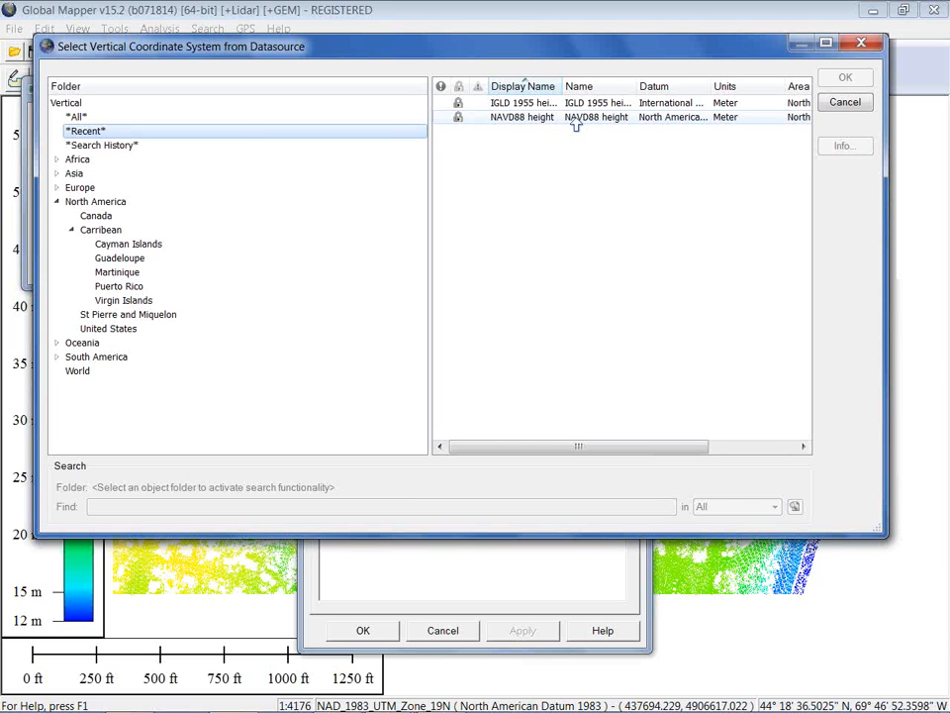
right_click(576, 120)
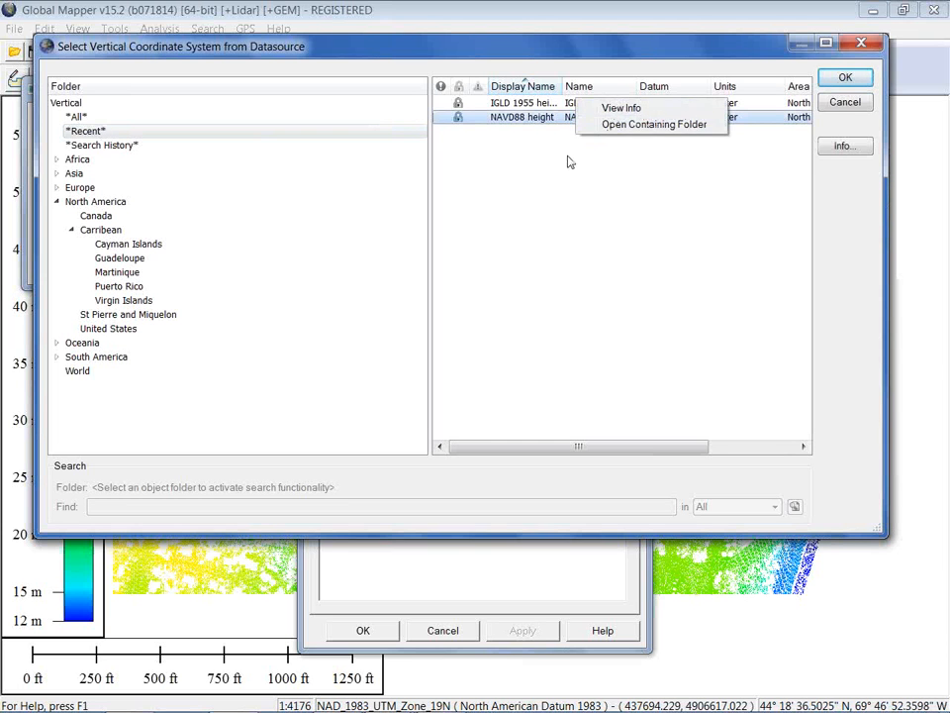
click(520, 172)
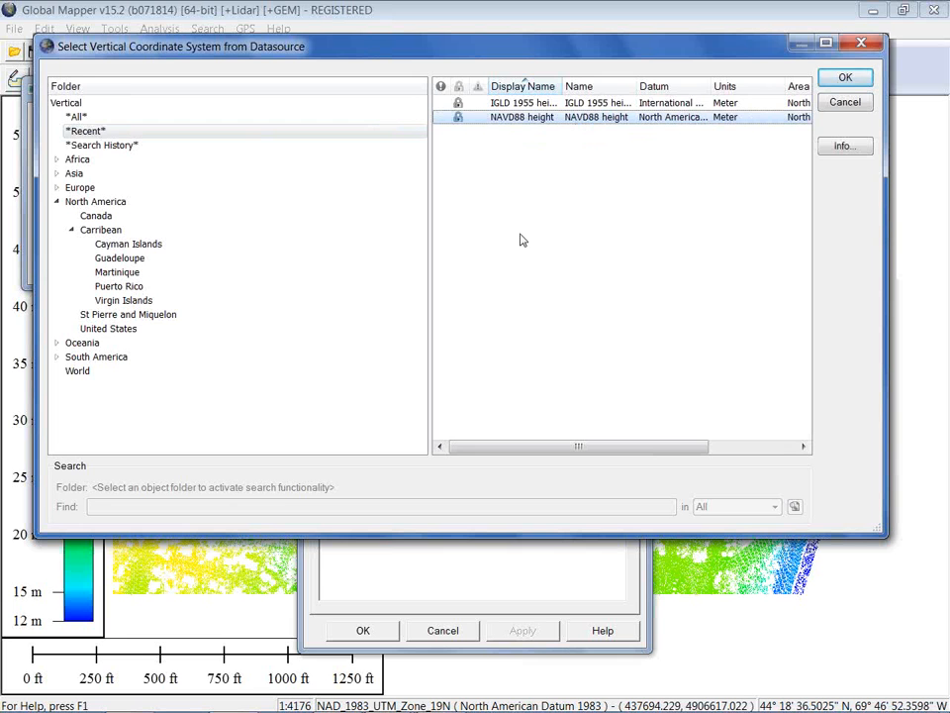
click(841, 79)
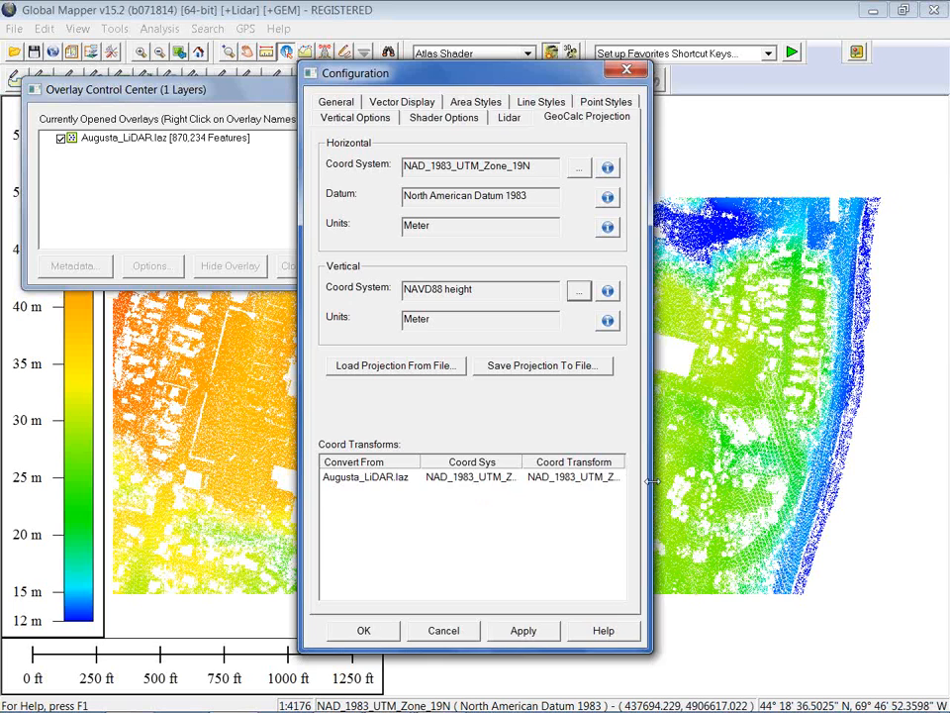
- Widen the Configuration dialog, adjust the Coord Transforms columns to read the lidar layer's transformation, and accept the configuration
drag(650, 495, 798, 496)
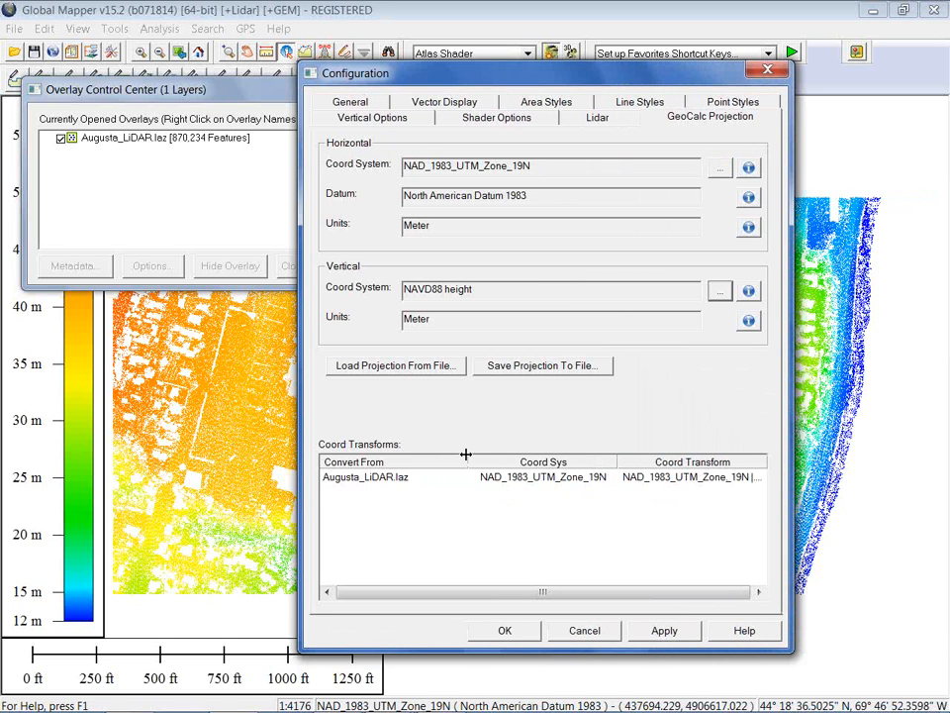
drag(469, 458, 453, 461)
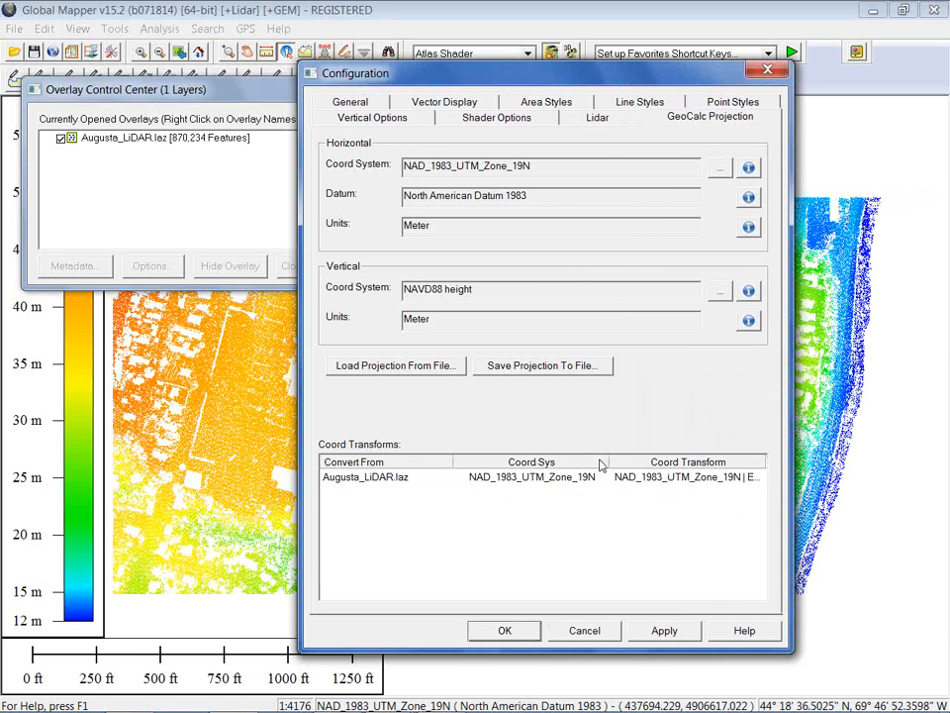
drag(607, 458, 614, 460)
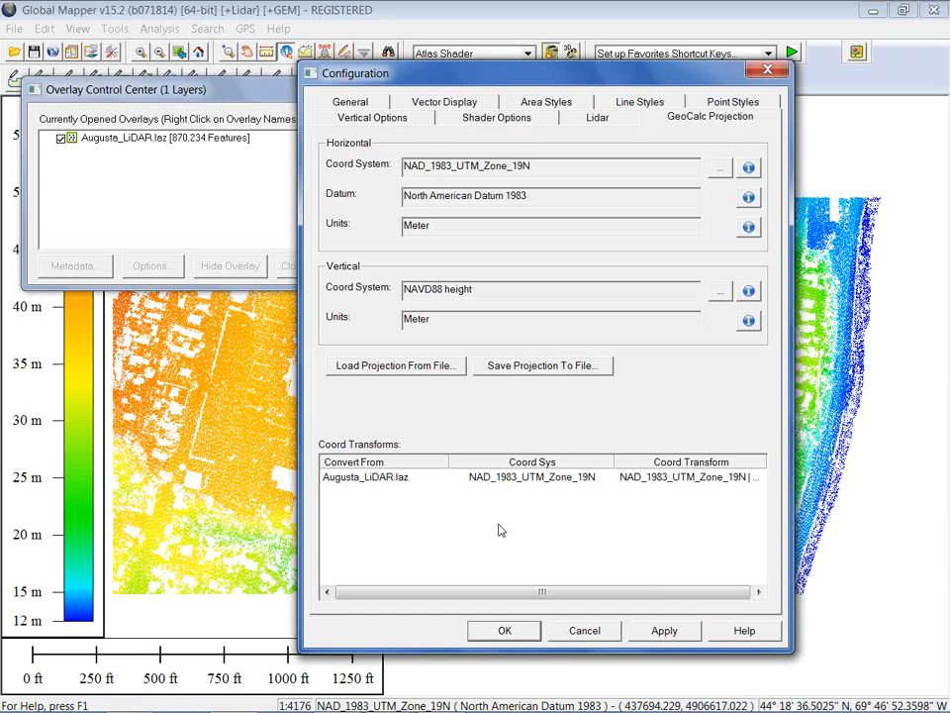
click(510, 629)
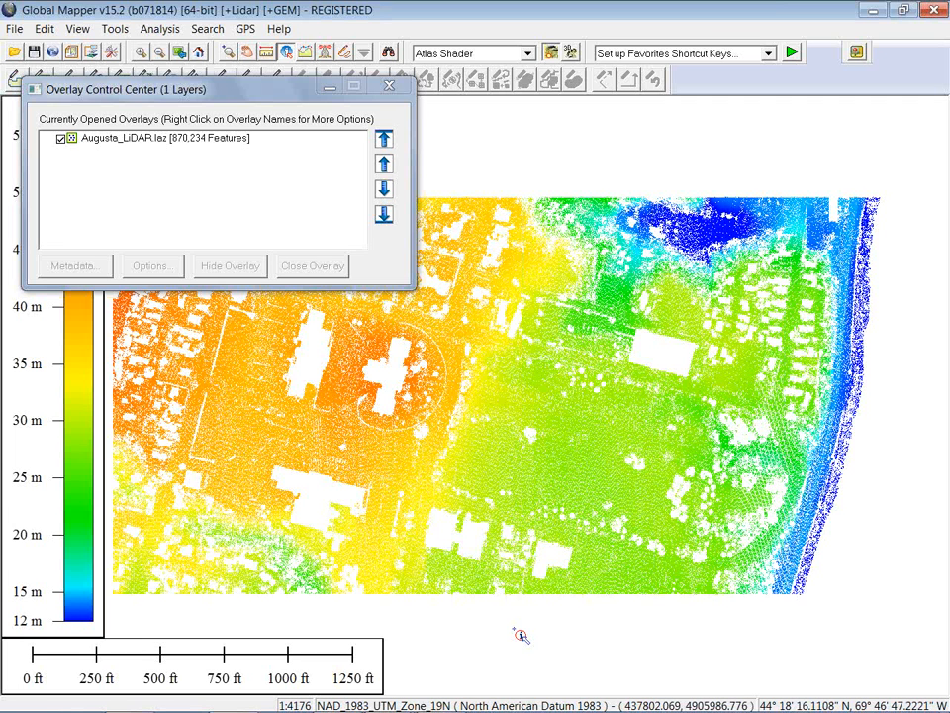
- Close the Overlay Control Center and launch Geographic Calculator through the Coordinate Convertor, dismissing its License Manager
click(390, 87)
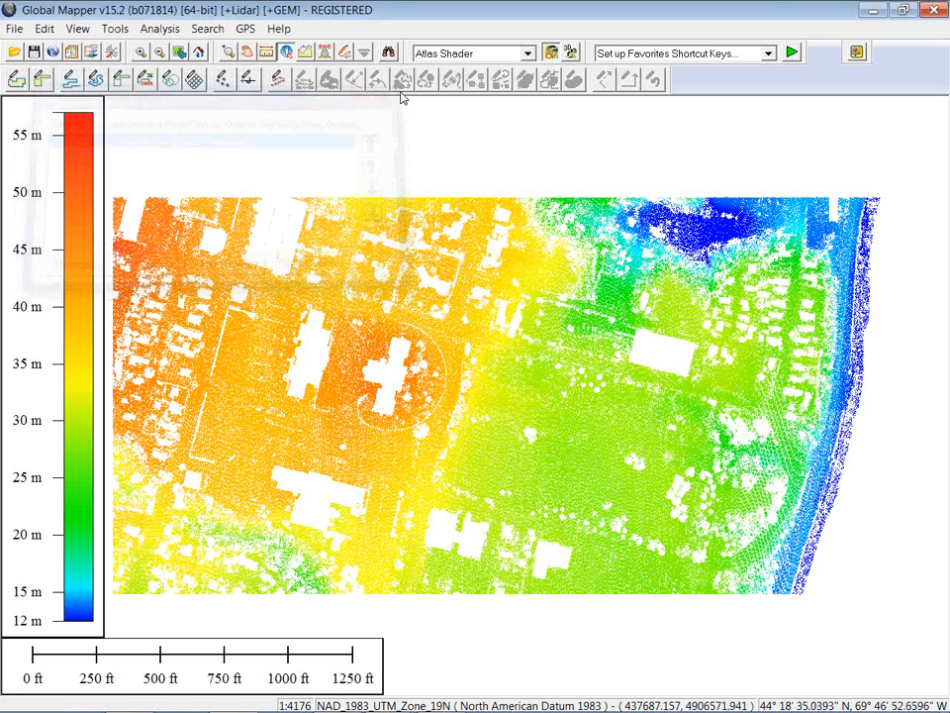
click(114, 30)
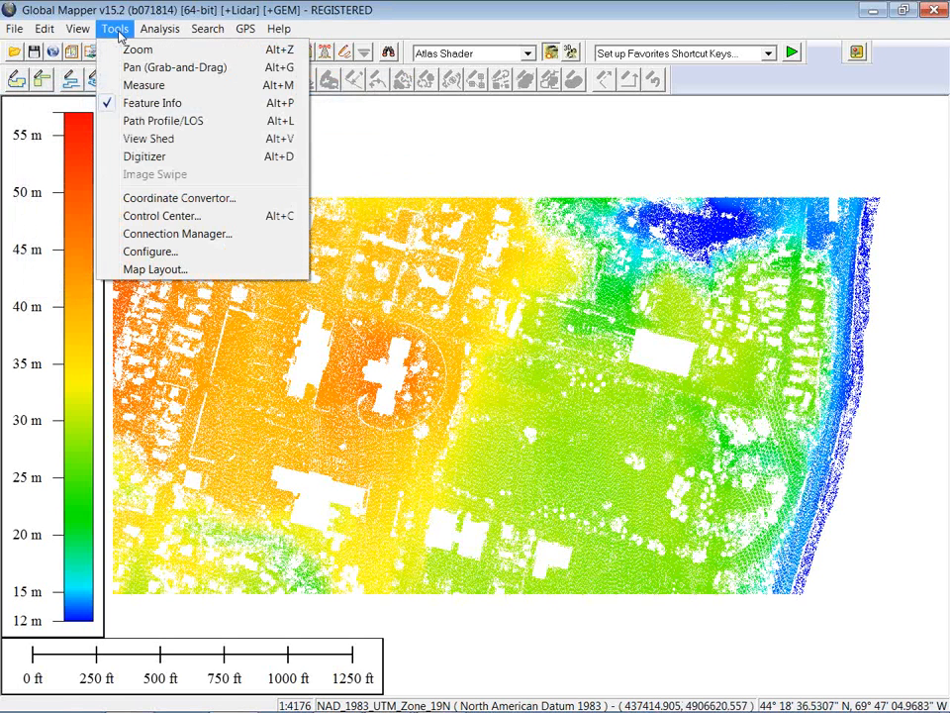
click(188, 198)
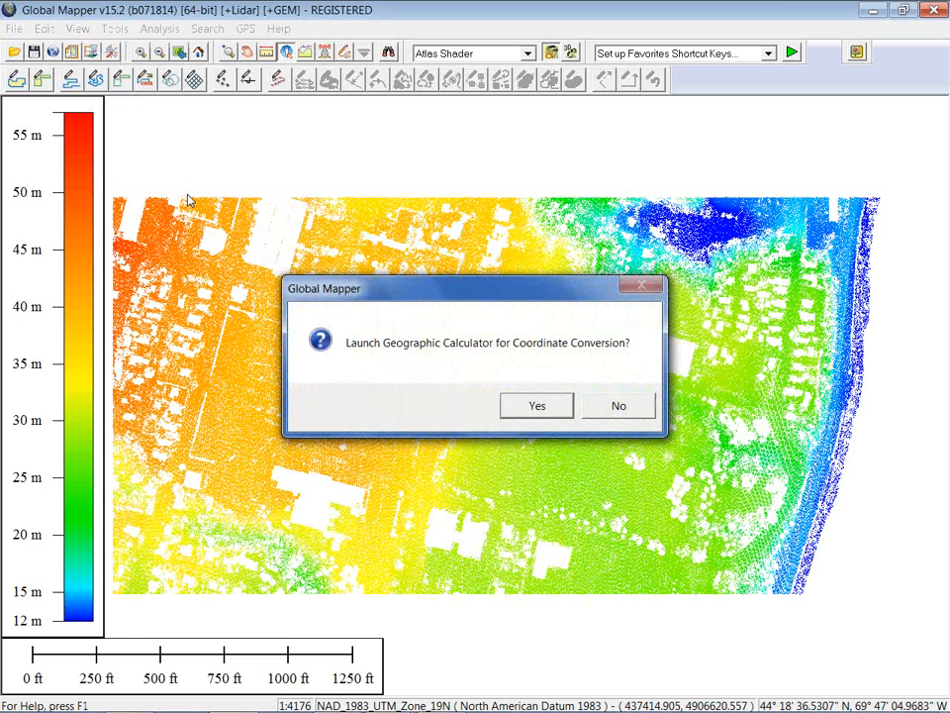
click(548, 405)
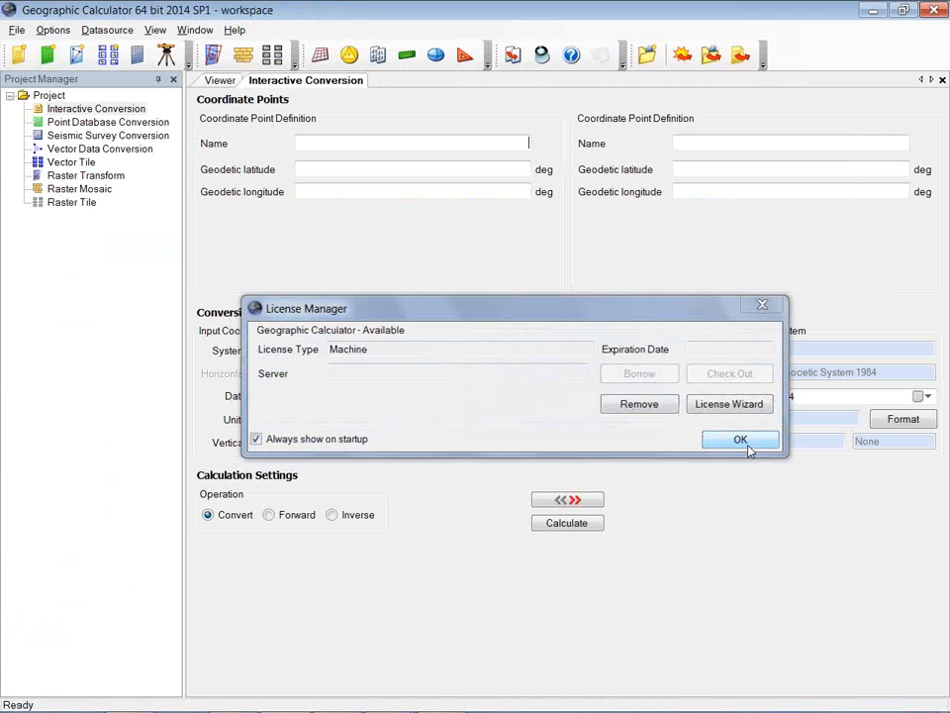
click(741, 439)
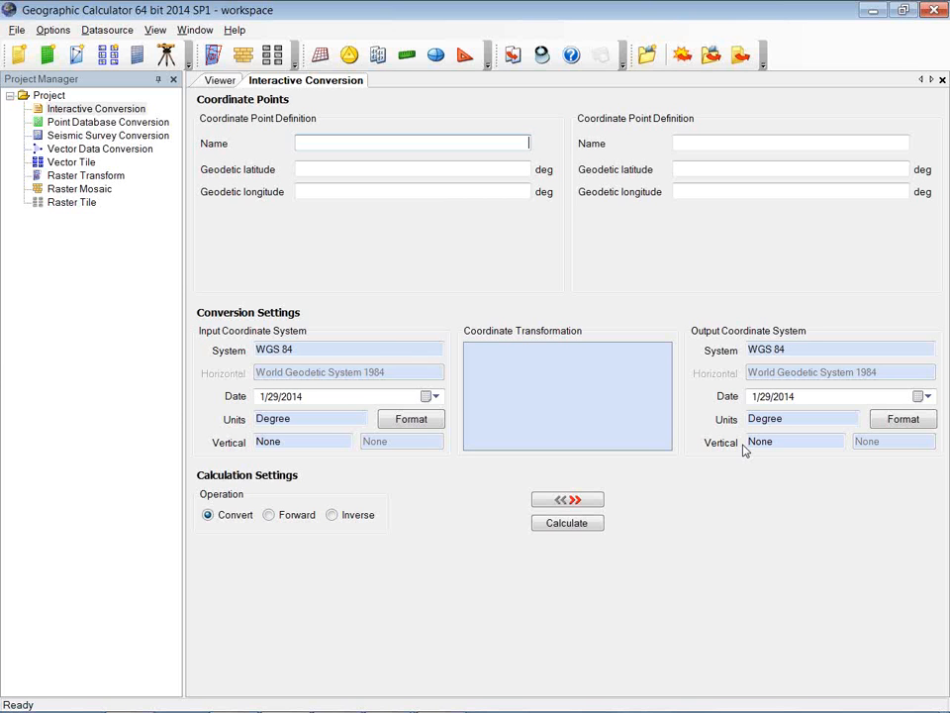
- Switch to the Webinar.pptx slide show in PowerPoint
key(alt+Tab)
key(alt+Tab)
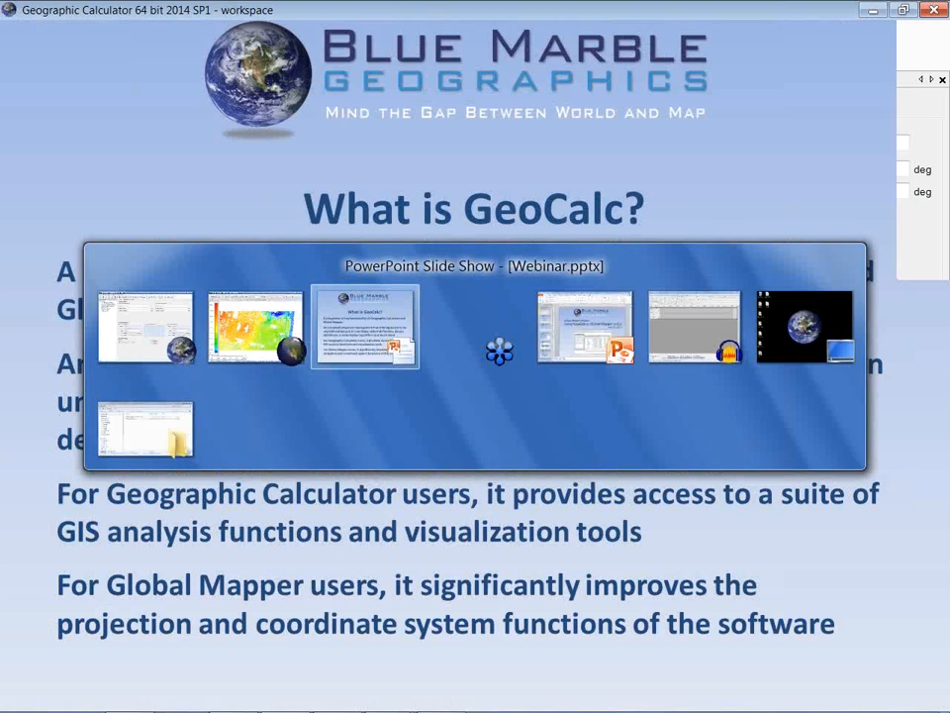
key(alt+Tab)
key(alt+Tab)
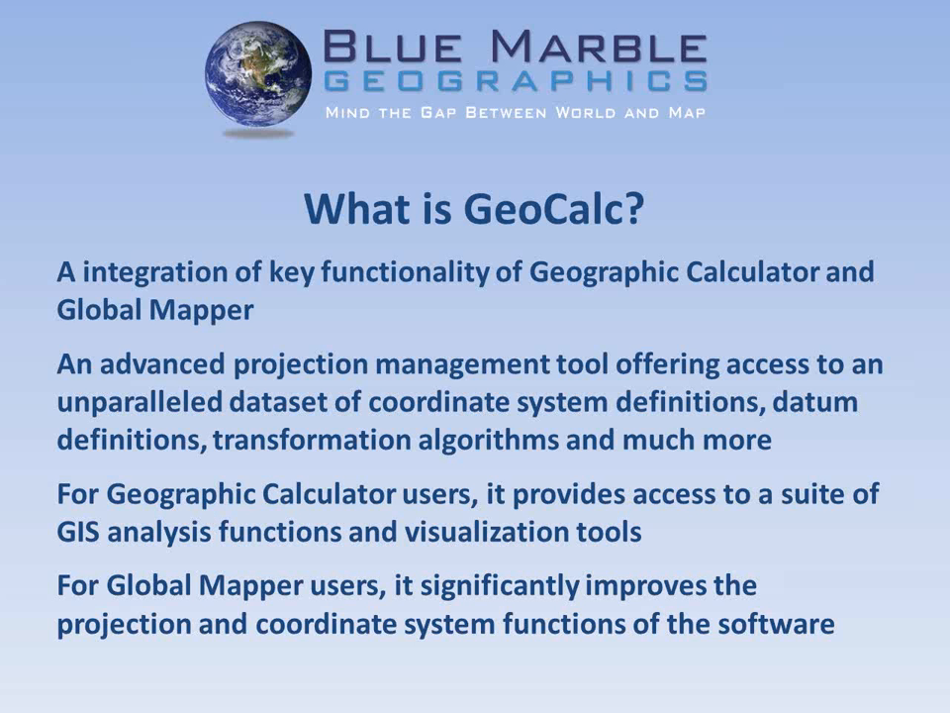